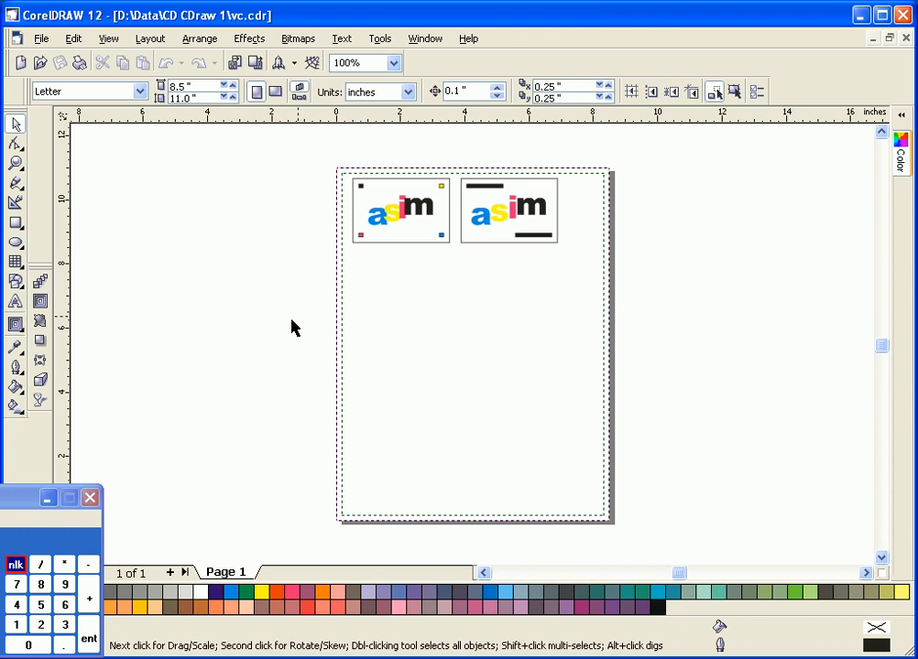
# Examine the two business card designs on page 1.
pyautogui.doubleClick(16, 161)
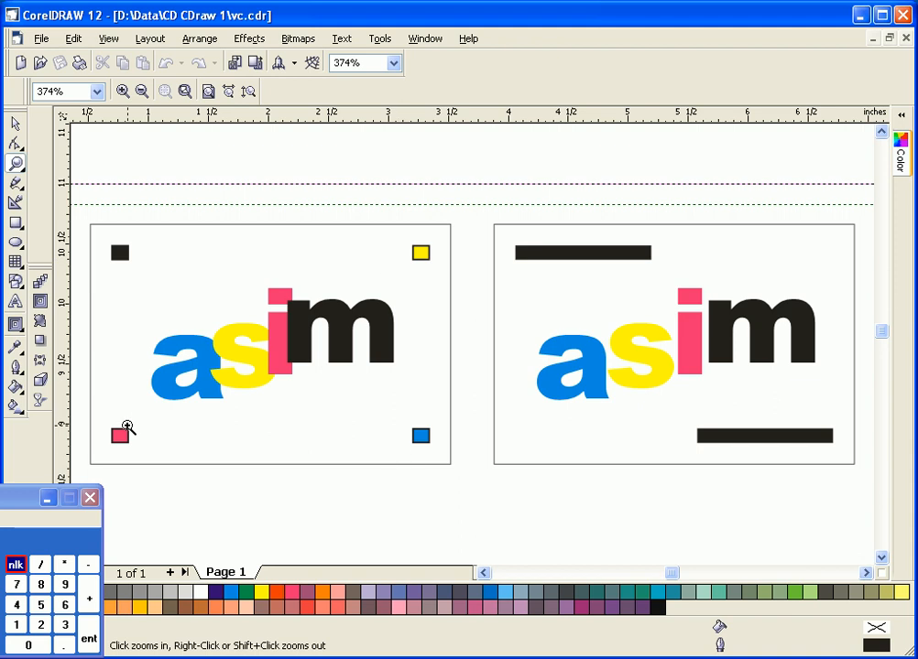
pyautogui.rightClick(196, 309)
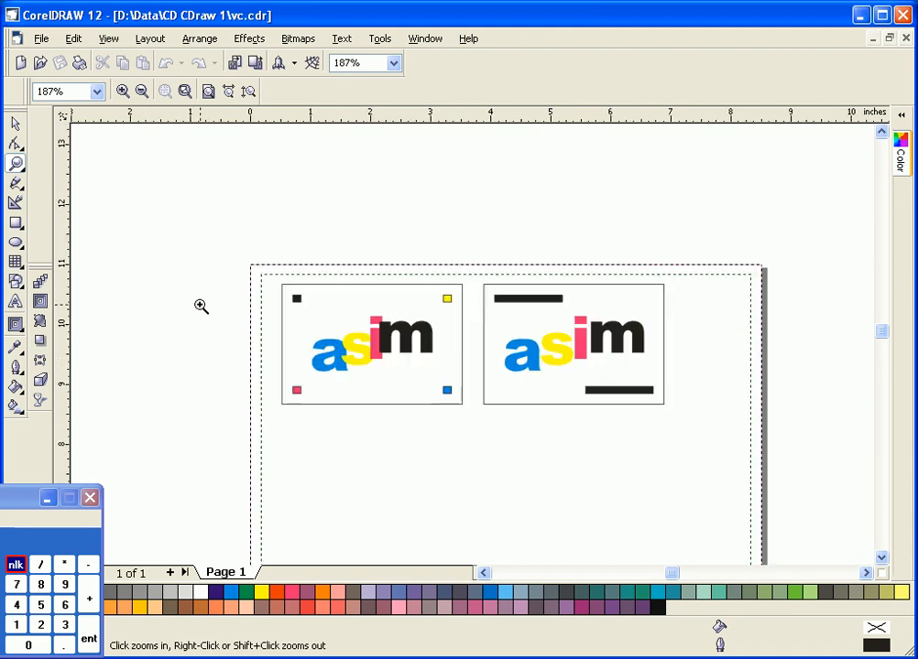
pyautogui.moveTo(252, 264); pyautogui.dragTo(759, 512)
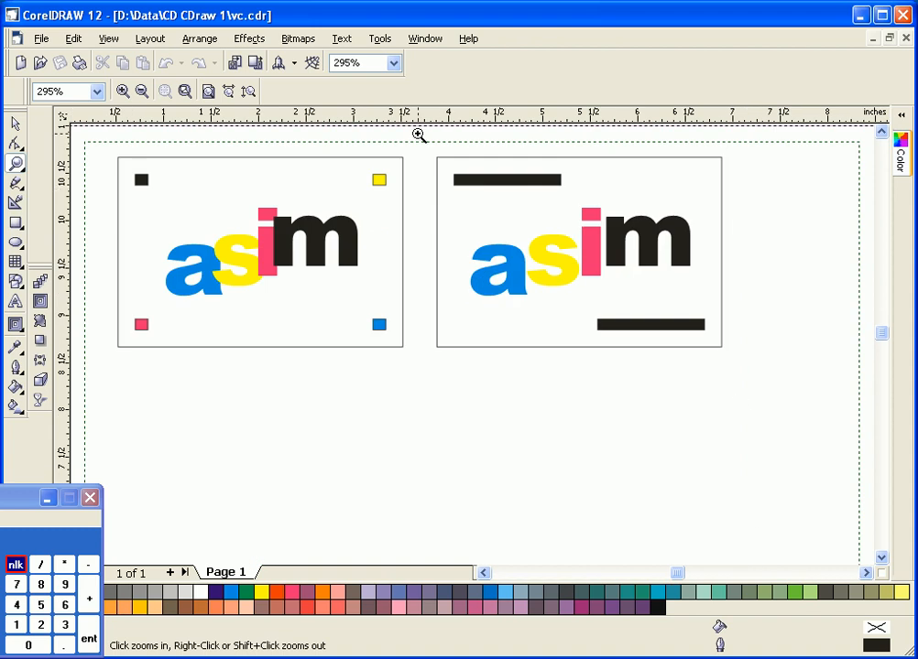
pyautogui.moveTo(410, 147); pyautogui.dragTo(726, 404)
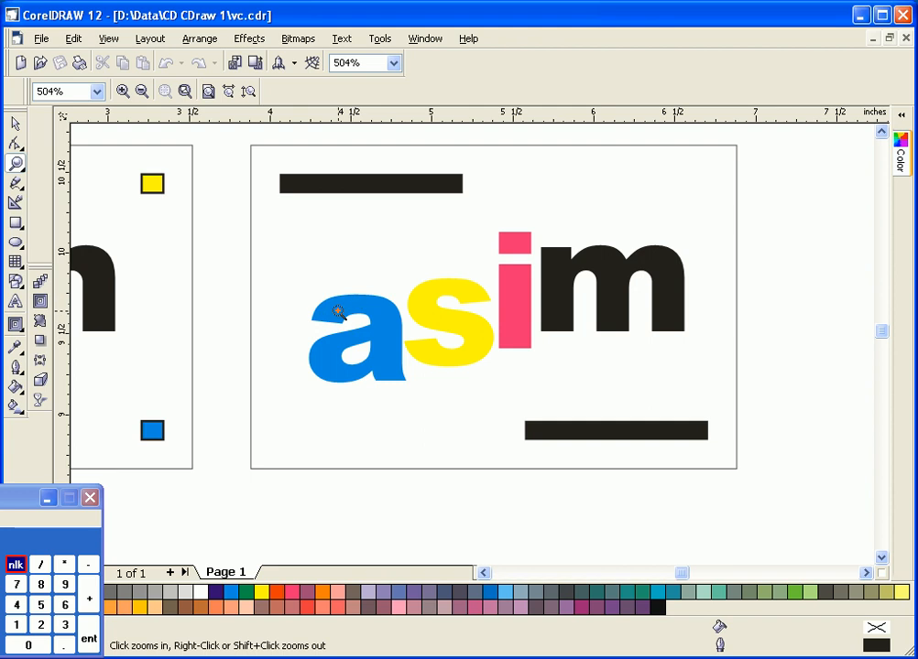
pyautogui.click(12, 121)
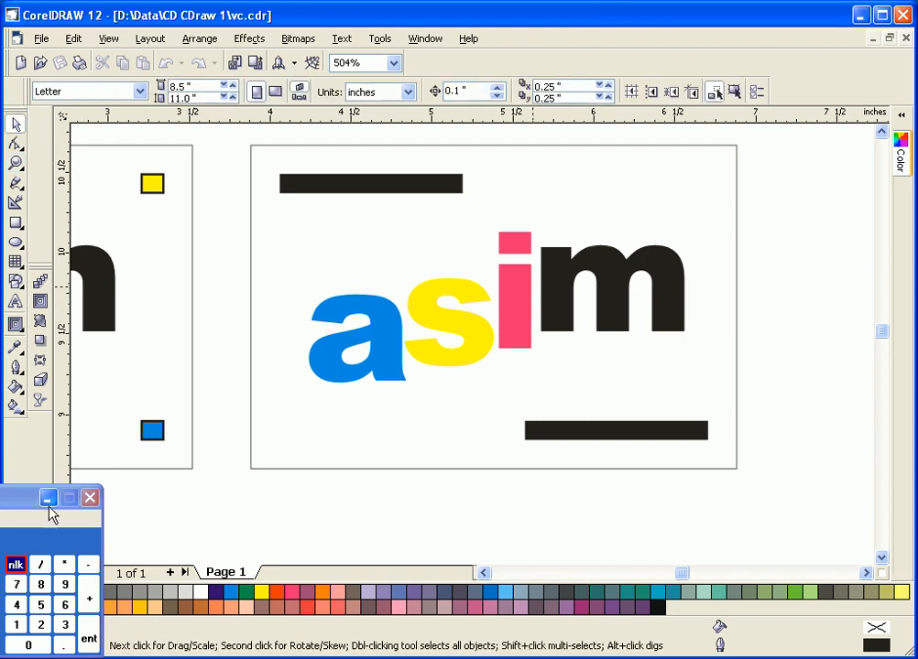
pyautogui.moveTo(20, 510); pyautogui.dragTo(241, 505)
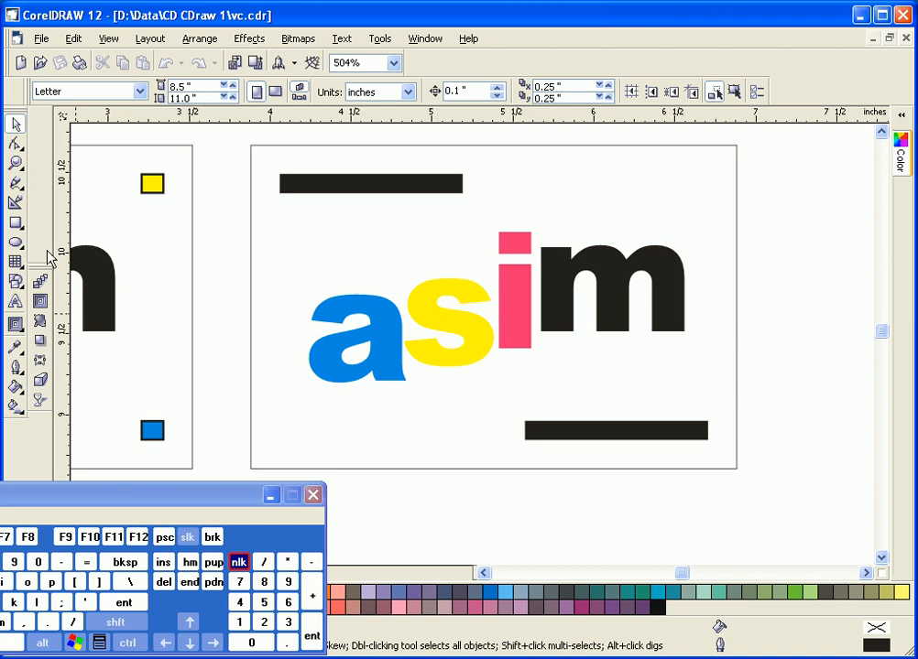
pyautogui.click(20, 166)
pyautogui.rightClick(397, 297)
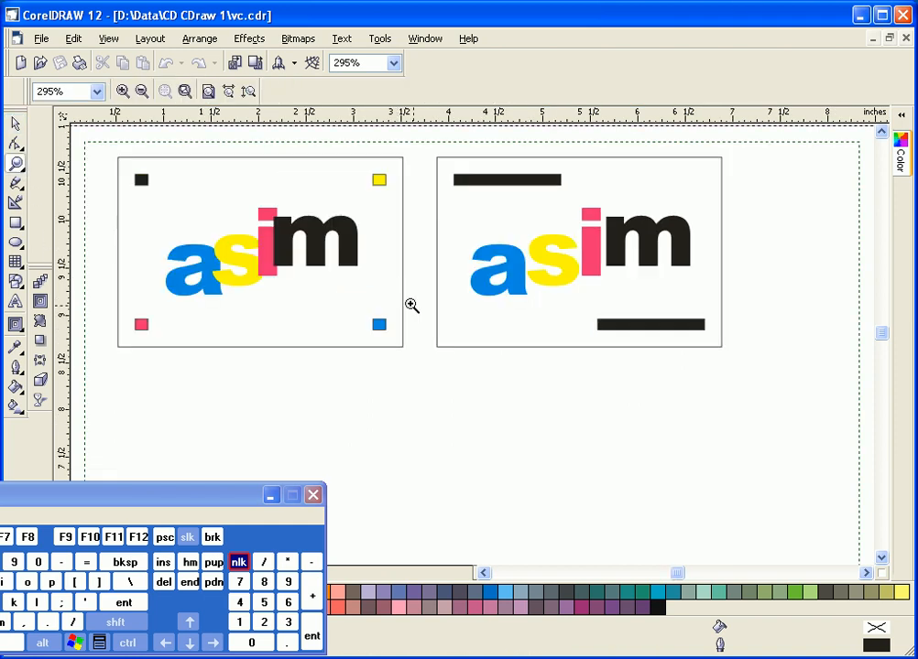
pyautogui.rightClick(445, 332)
pyautogui.rightClick(563, 476)
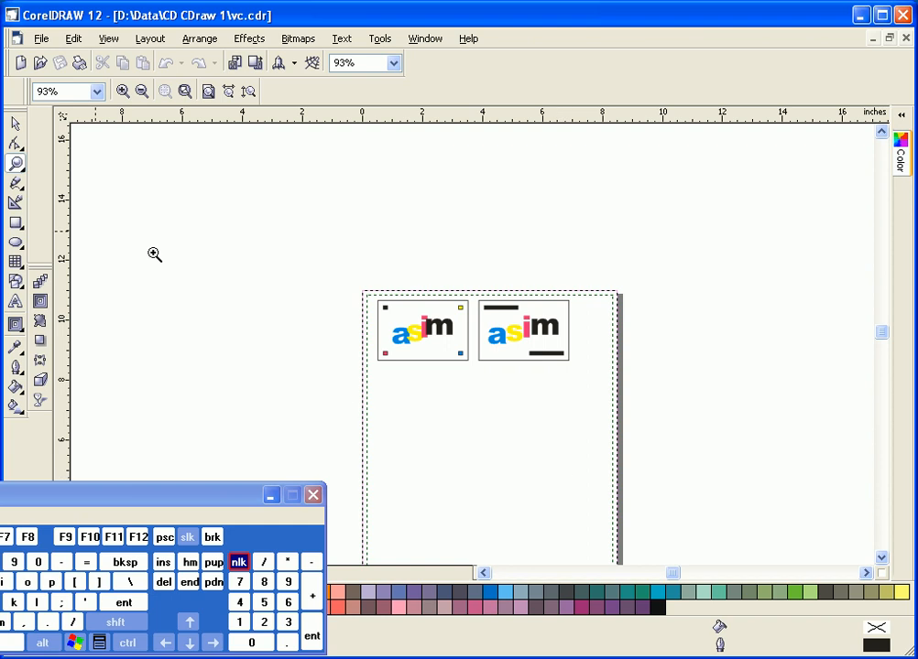
# Copy the business card with the two black bars onto the desktop area to the right of the page.
pyautogui.click(16, 122)
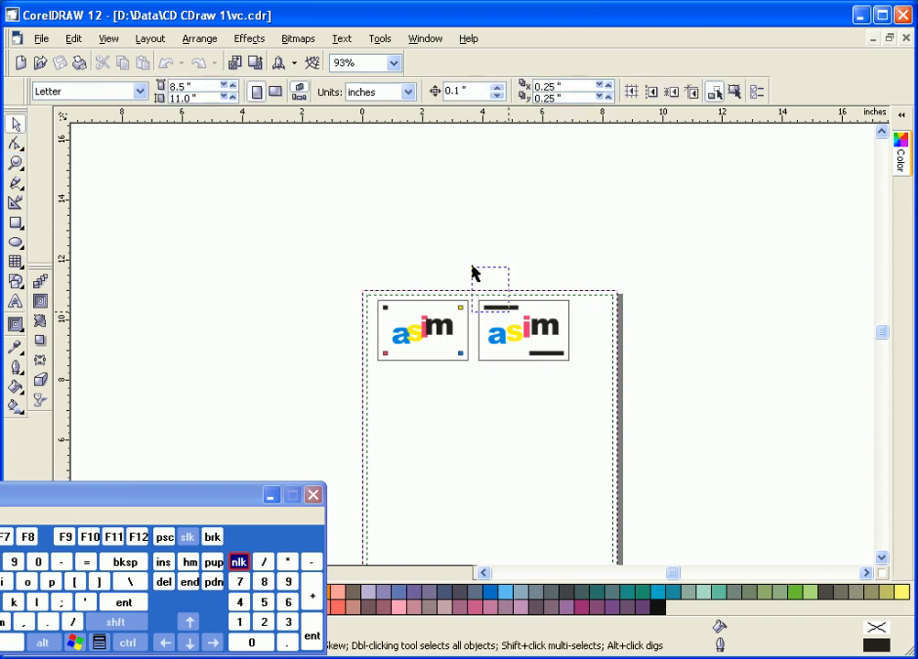
pyautogui.moveTo(472, 272); pyautogui.dragTo(680, 359)
pyautogui.moveTo(256, 495); pyautogui.dragTo(191, 335)
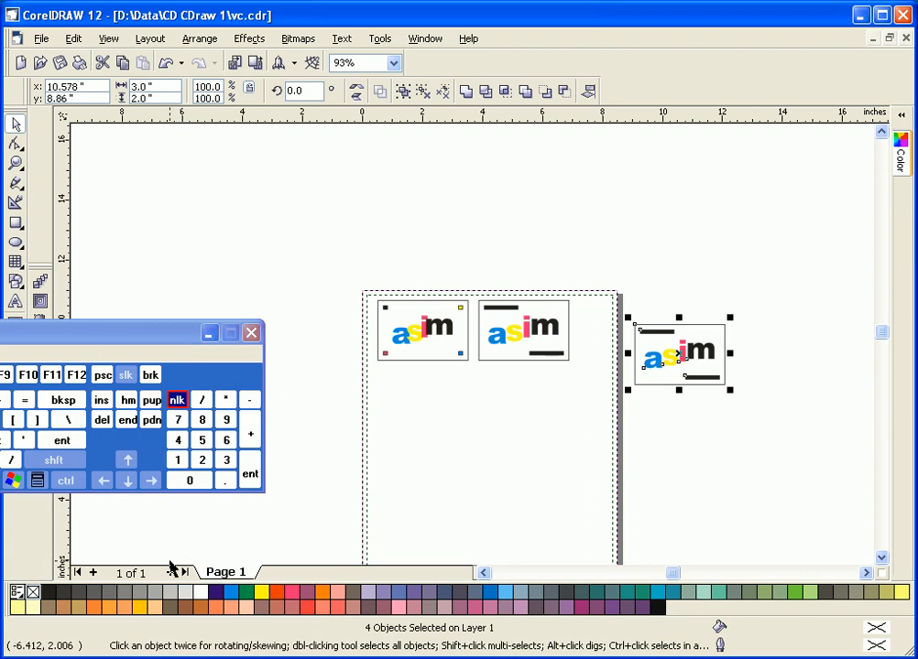
# Add a second page and move the copied card into its upper-left area.
pyautogui.click(170, 572)
pyautogui.moveTo(570, 277); pyautogui.dragTo(737, 413)
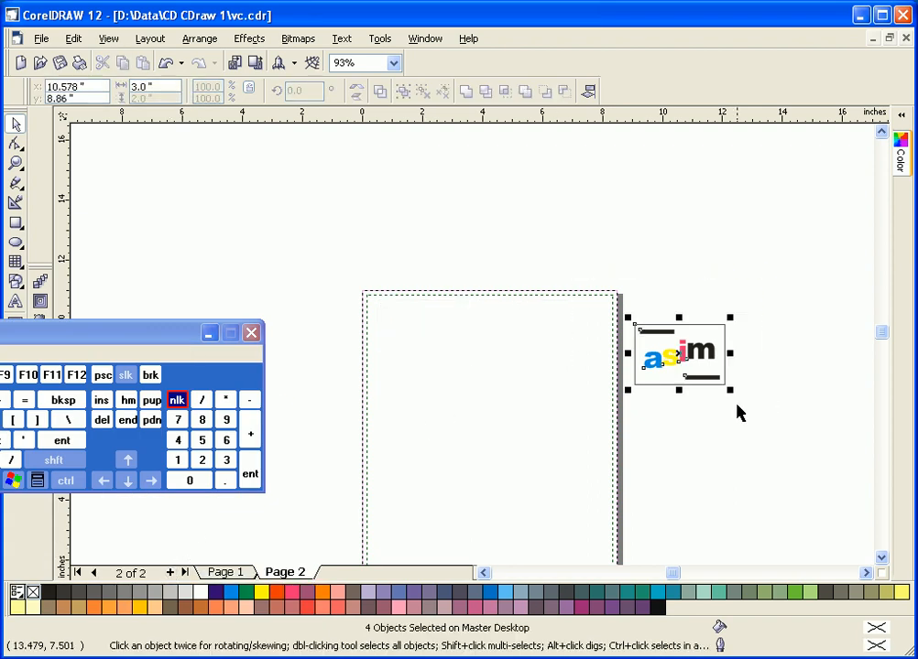
pyautogui.moveTo(676, 354); pyautogui.dragTo(433, 342)
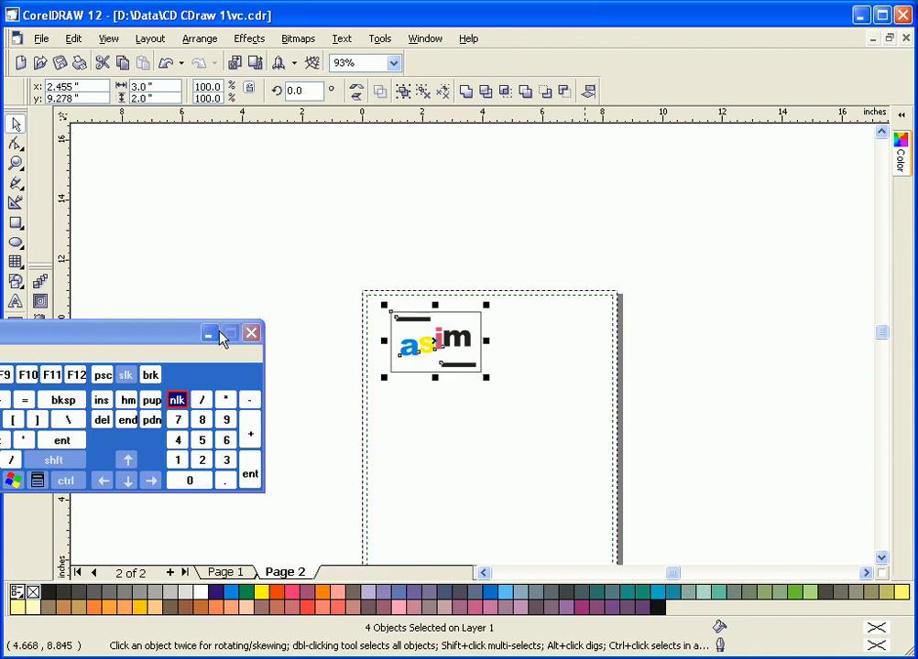
pyautogui.moveTo(220, 338); pyautogui.dragTo(133, 416)
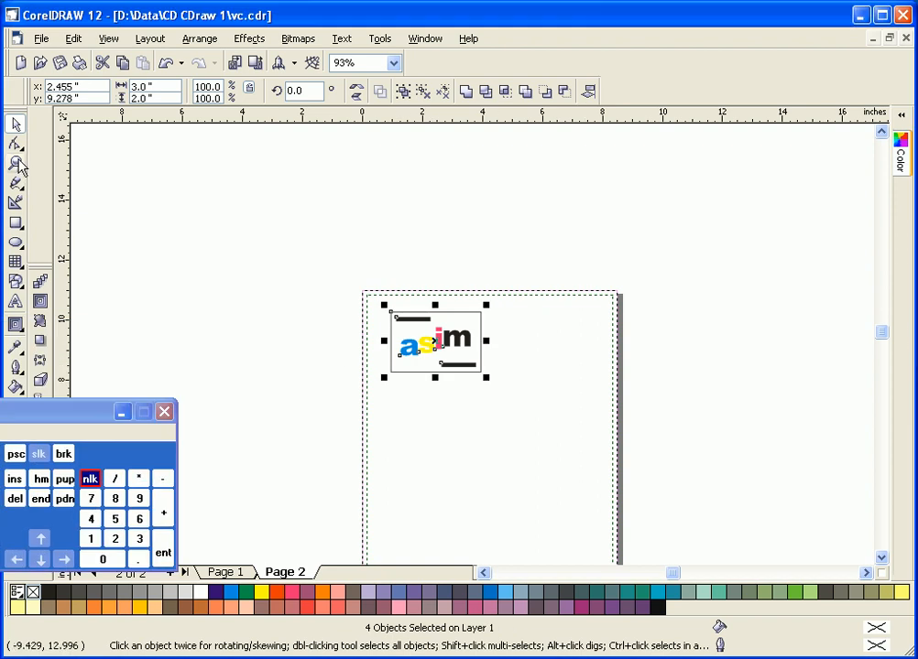
# Duplicate the card on page 2 sideways and then downward to form a two-by-two grid of cards.
pyautogui.click(17, 164)
pyautogui.moveTo(348, 278); pyautogui.dragTo(630, 490)
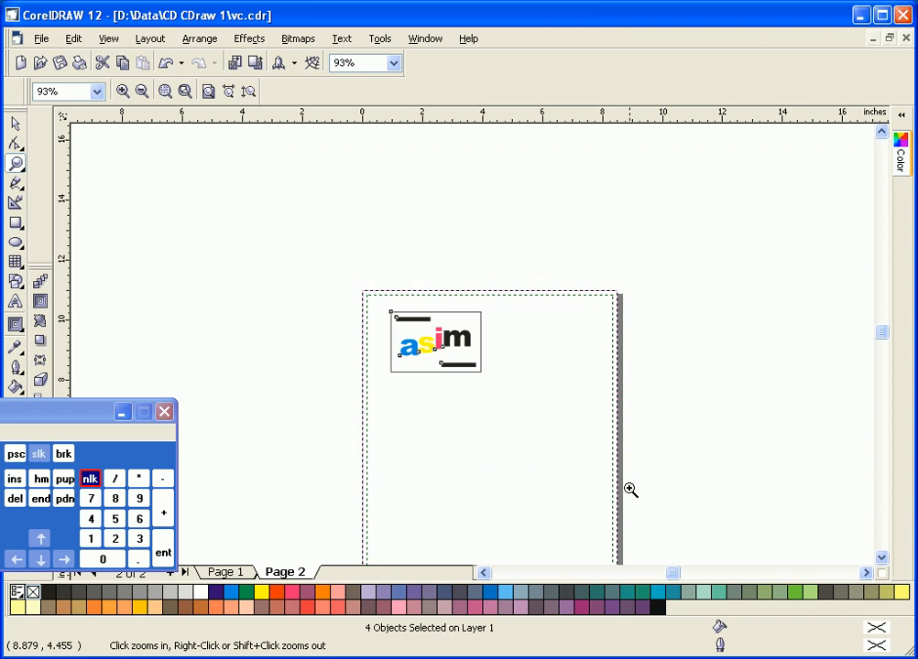
pyautogui.click(15, 124)
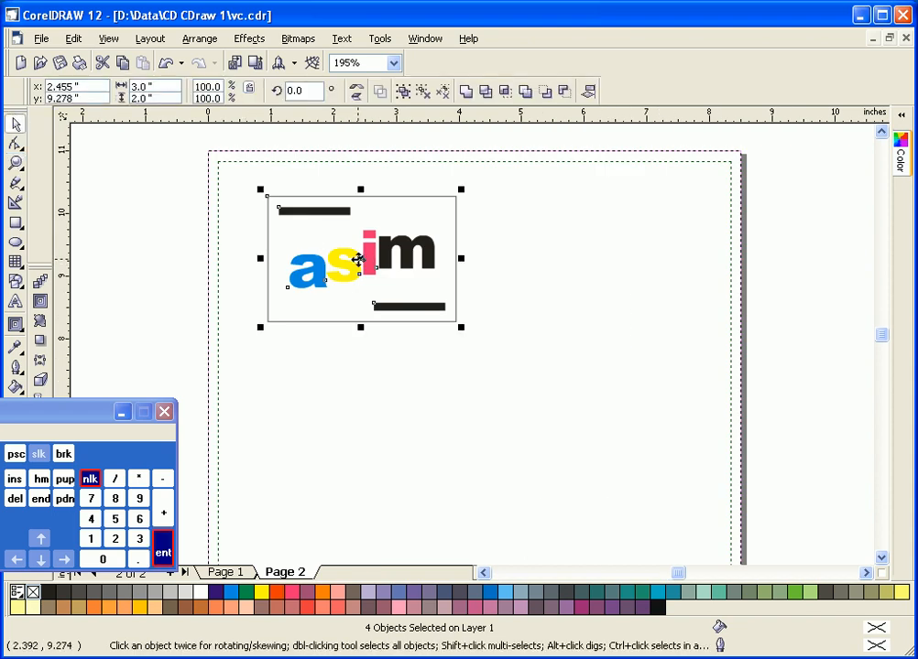
pyautogui.moveTo(360, 261); pyautogui.dragTo(554, 282)
pyautogui.moveTo(222, 164); pyautogui.dragTo(656, 336)
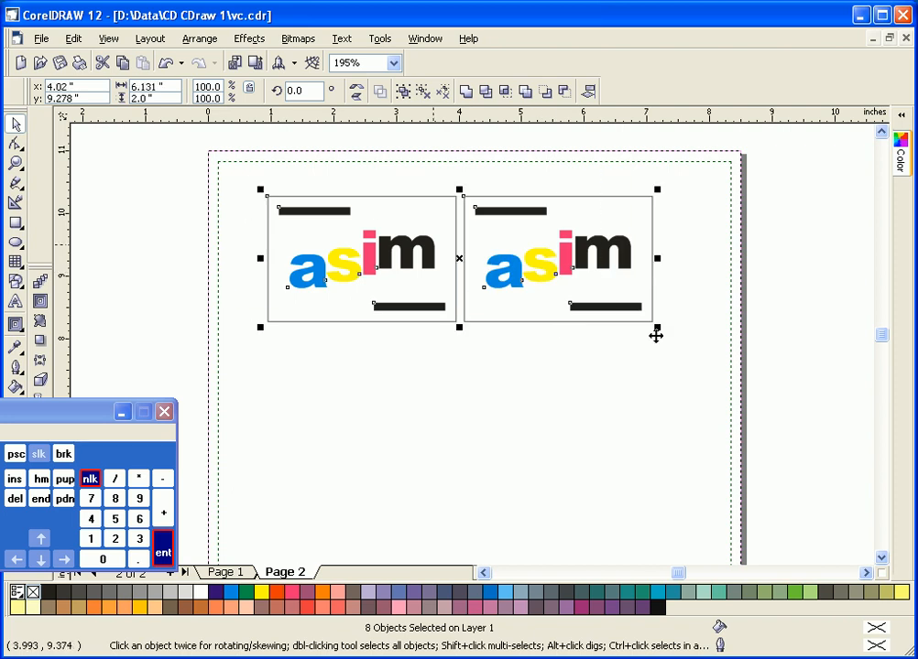
pyautogui.moveTo(460, 262); pyautogui.dragTo(467, 401)
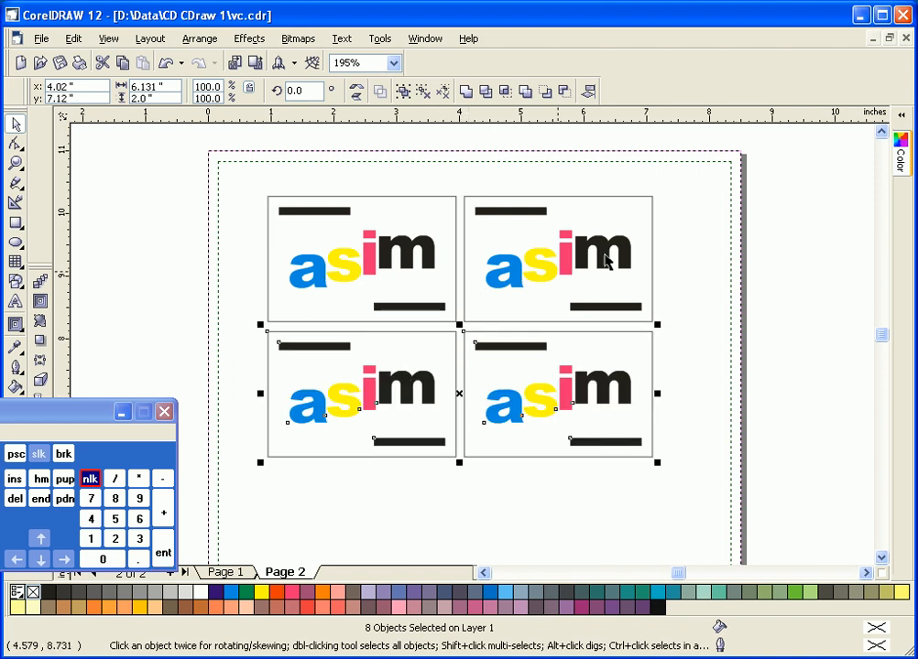
pyautogui.click(181, 195)
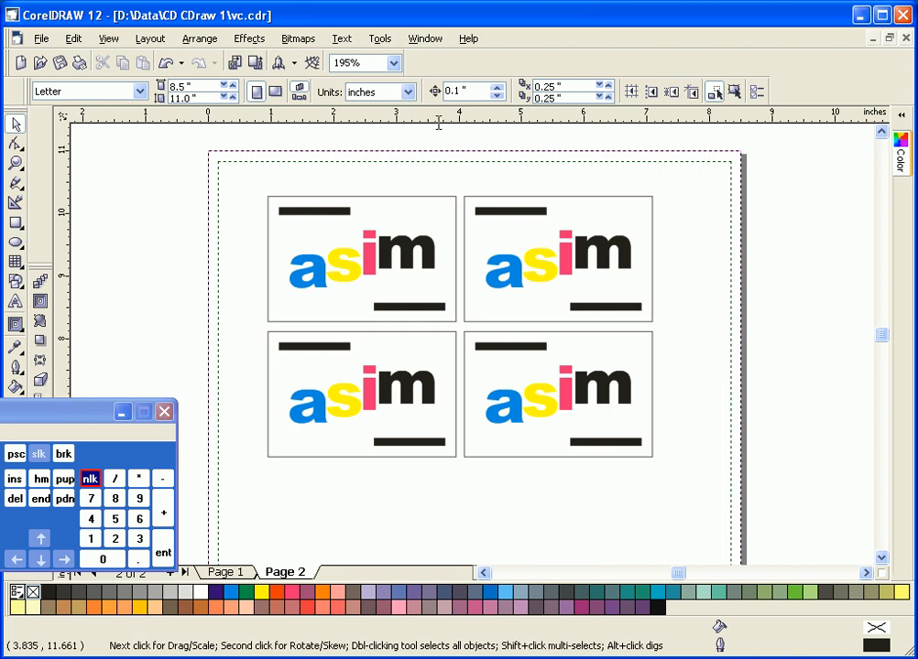
# Draw a vertical line about 0.26 inches long below the cards, cross it with a copy rotated 90 degrees, and group both as a crop mark.
pyautogui.click(15, 182)
pyautogui.click(297, 501)
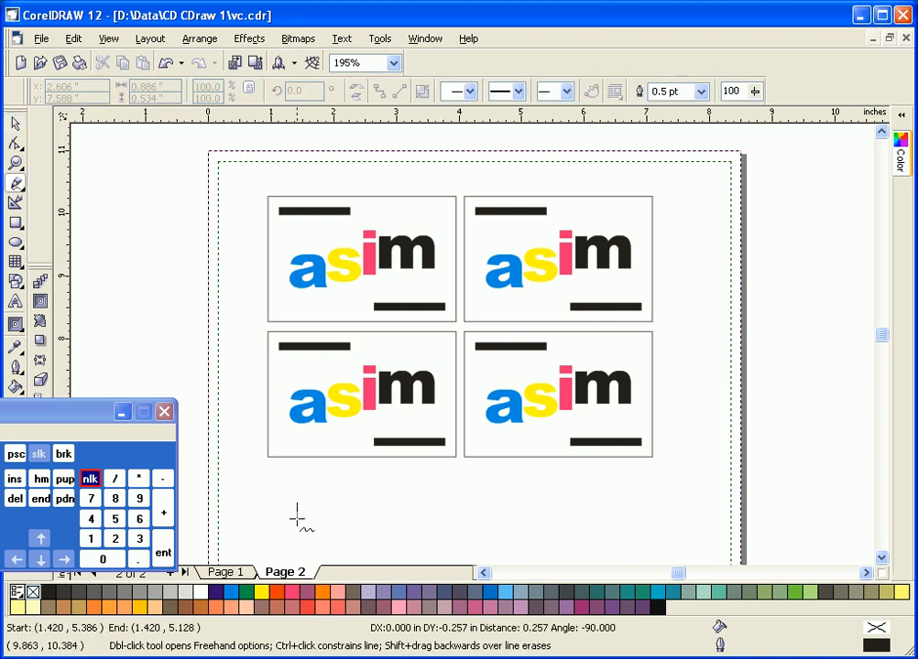
pyautogui.click(297, 519)
pyautogui.click(18, 125)
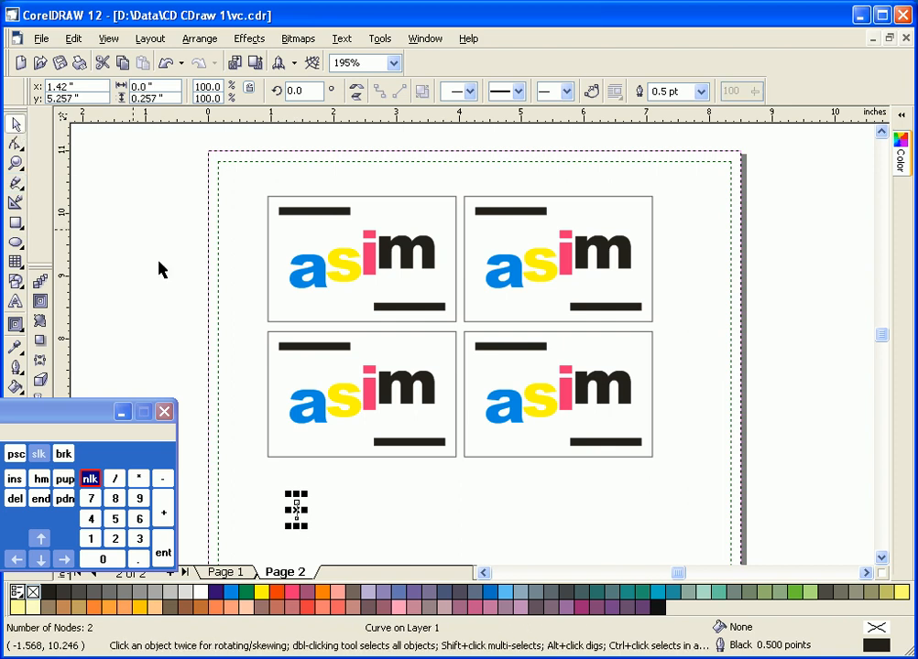
pyautogui.click(297, 509)
pyautogui.moveTo(309, 495); pyautogui.dragTo(318, 519)
pyautogui.click(261, 548)
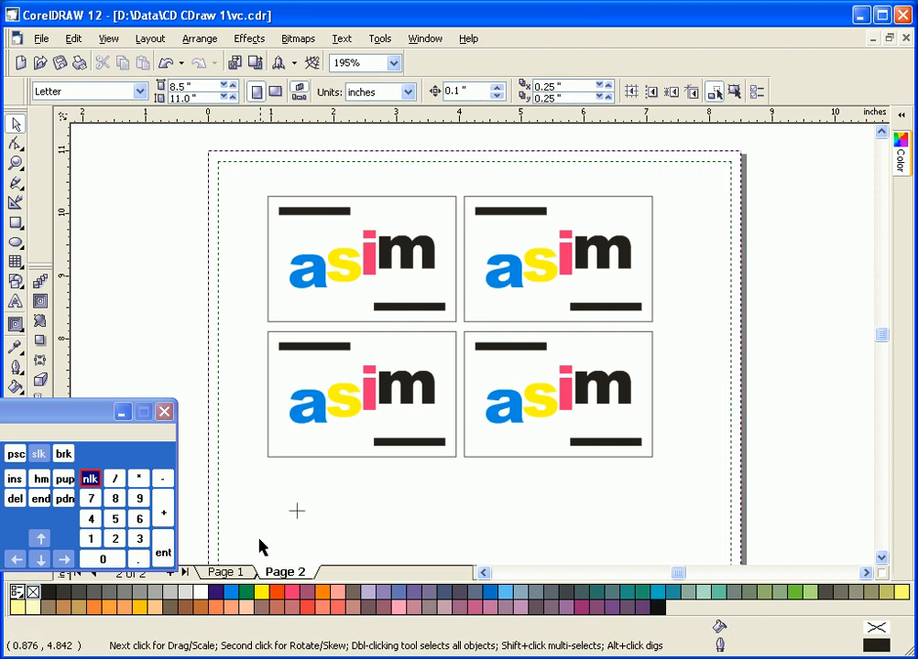
pyautogui.moveTo(260, 549); pyautogui.dragTo(342, 481)
pyautogui.click(403, 93)
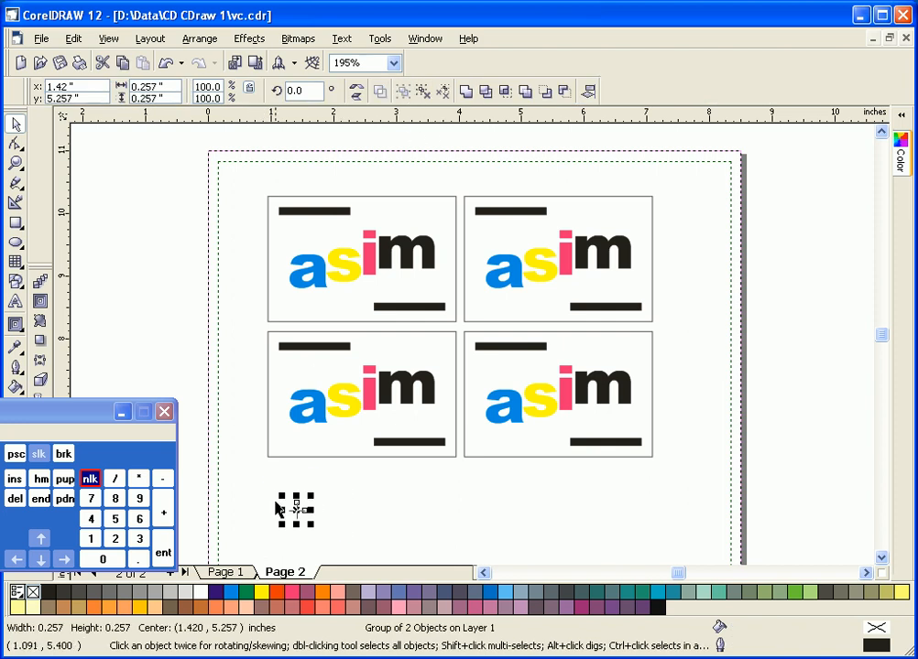
# Add a vertical guideline along the upper-left card's left edge and center the crop mark on it above the card.
pyautogui.moveTo(297, 508); pyautogui.dragTo(257, 179)
pyautogui.moveTo(58, 231); pyautogui.dragTo(268, 377)
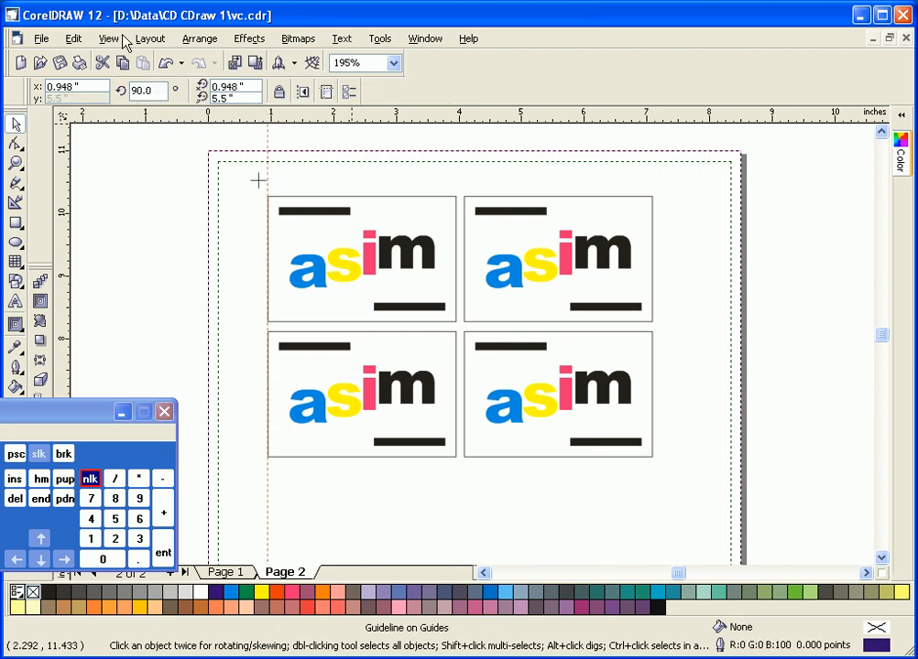
pyautogui.click(15, 163)
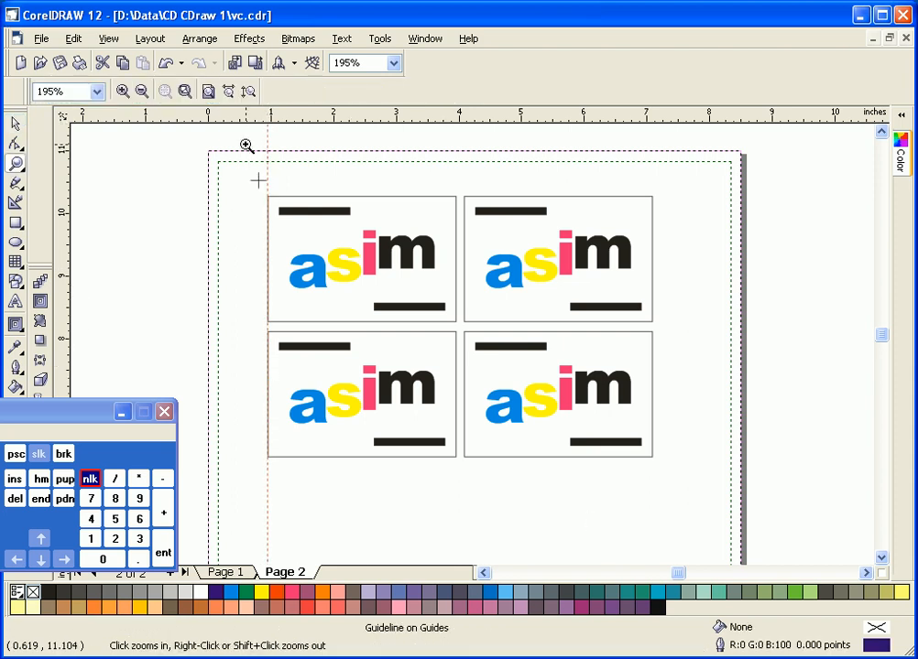
pyautogui.moveTo(245, 144); pyautogui.dragTo(353, 235)
pyautogui.click(15, 124)
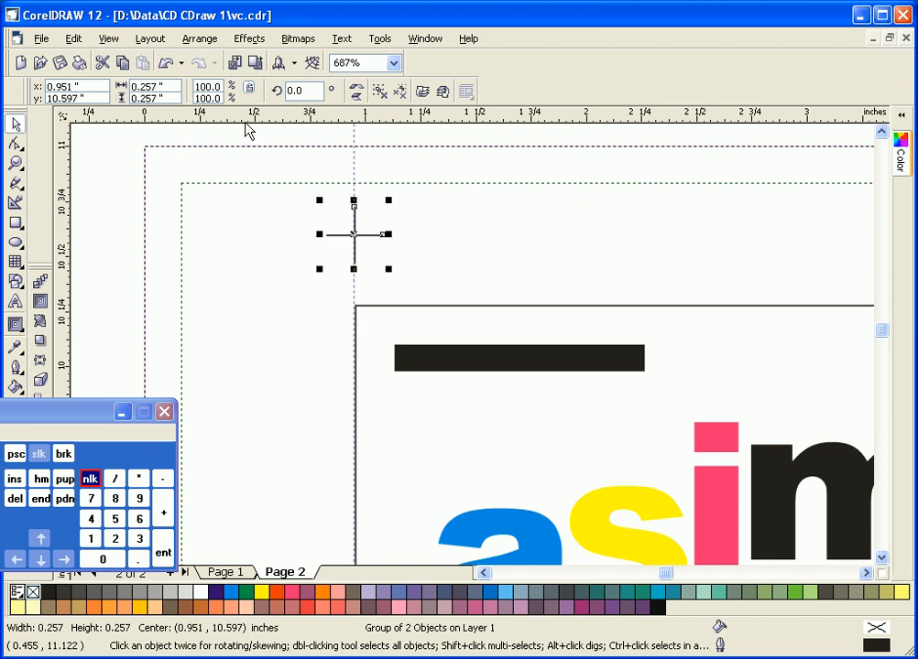
# Add a horizontal guideline along the card's top edge and move the crop mark onto the card's upper-left corner.
pyautogui.moveTo(245, 117); pyautogui.dragTo(233, 305)
pyautogui.click(354, 237)
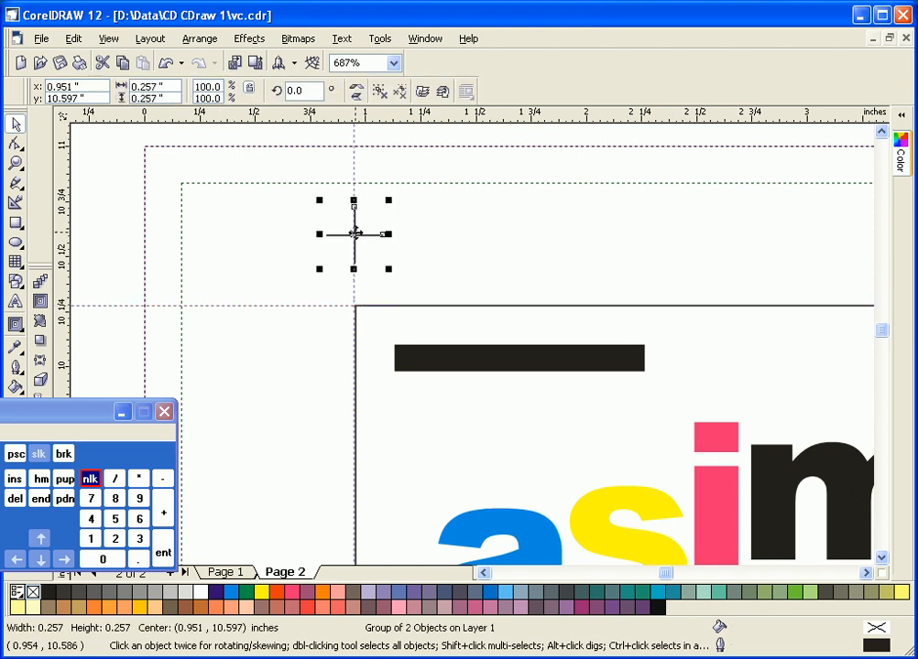
pyautogui.moveTo(355, 234); pyautogui.dragTo(356, 304)
pyautogui.click(212, 271)
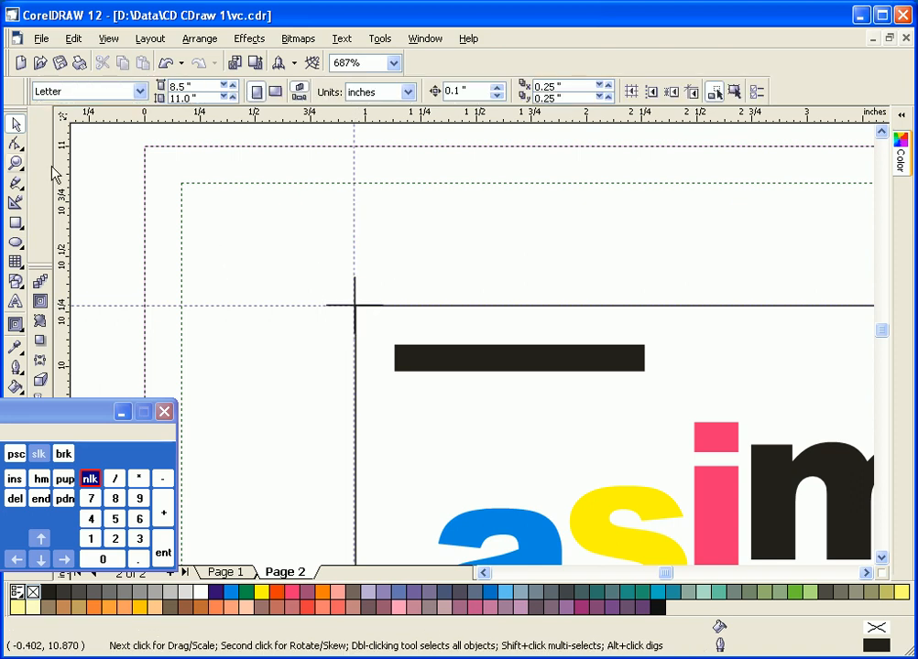
# Delete the two right-hand cards and the lower-left card, keeping only the upper-left card.
pyautogui.doubleClick(16, 165)
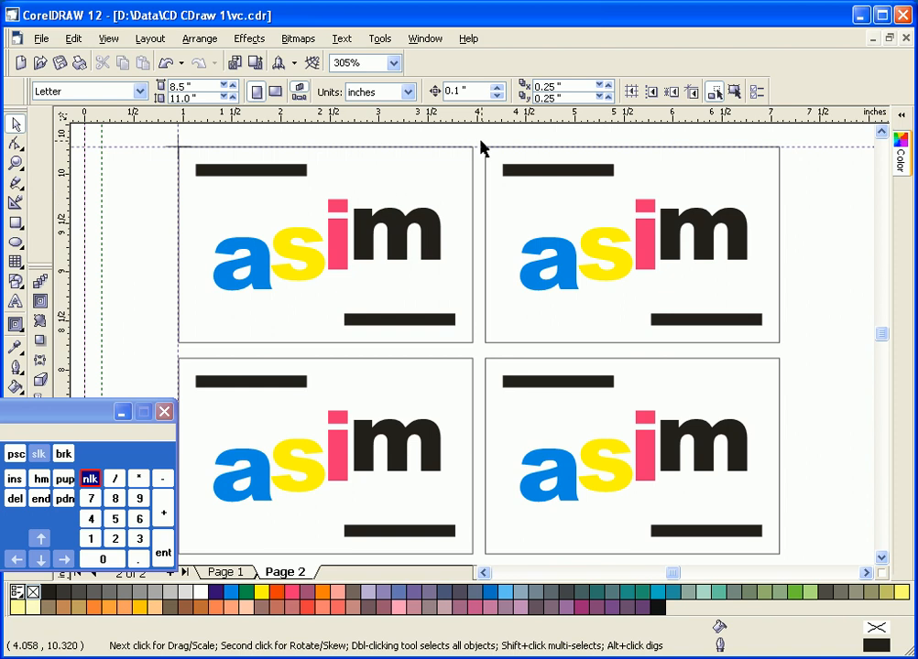
pyautogui.moveTo(480, 140); pyautogui.dragTo(813, 561)
pyautogui.press('Delete')
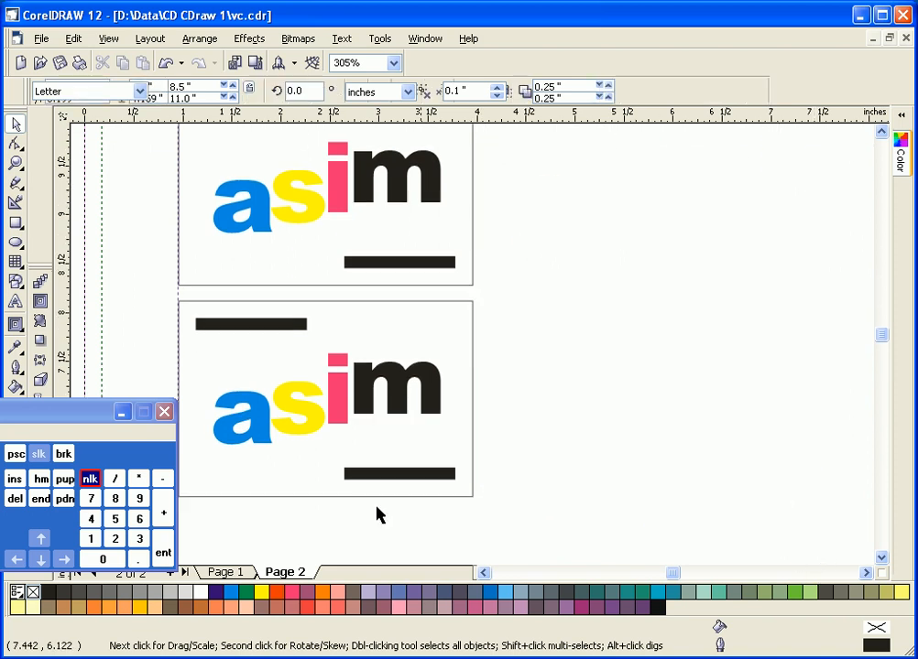
pyautogui.moveTo(499, 504); pyautogui.dragTo(174, 278)
pyautogui.press('Delete')
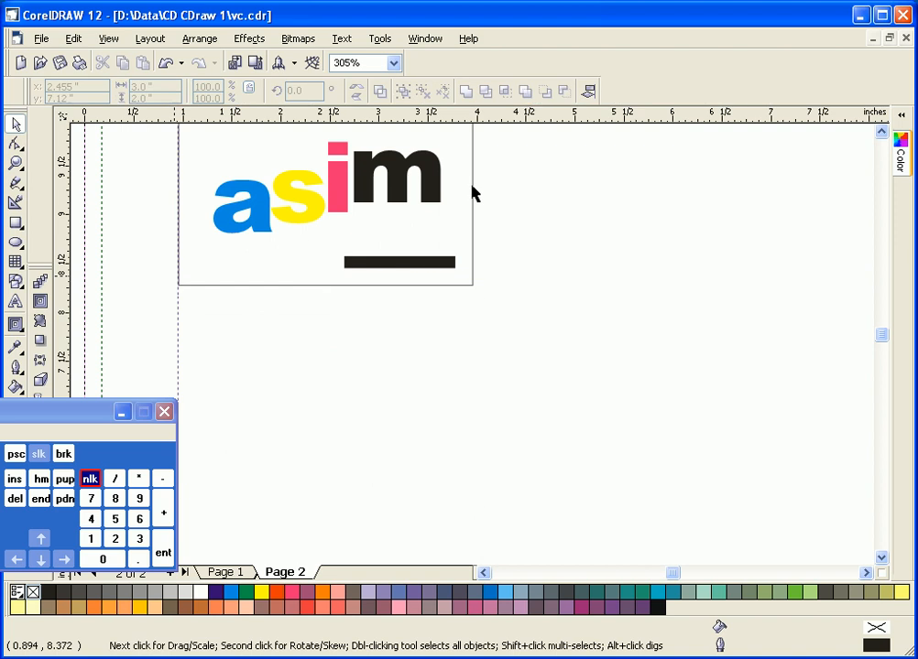
# Copy the crop mark to the card's other three corners and delete the card's outline rectangle.
pyautogui.scroll(2, 235, 183)
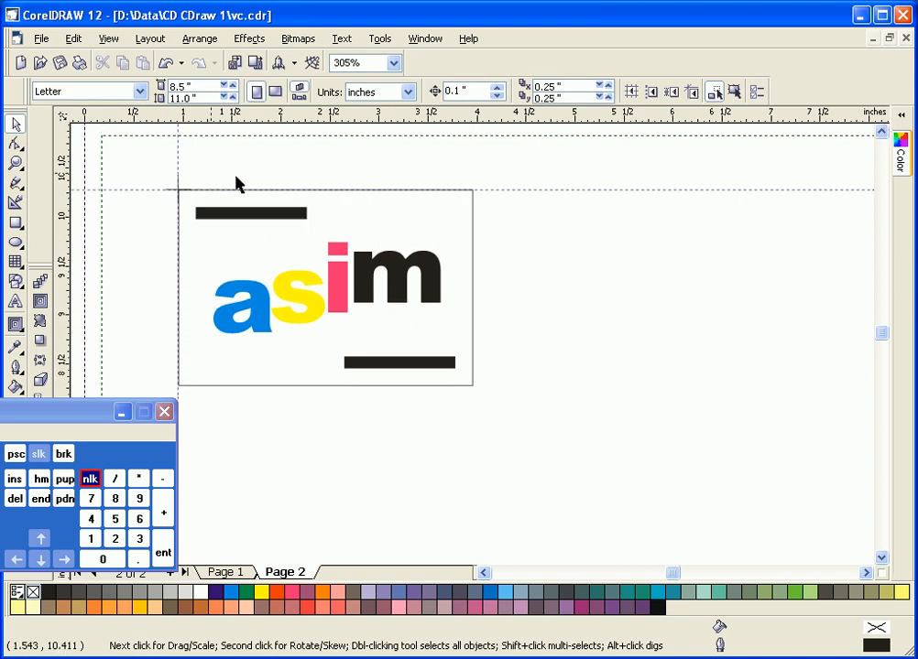
pyautogui.click(182, 185)
pyautogui.moveTo(181, 185); pyautogui.dragTo(190, 382)
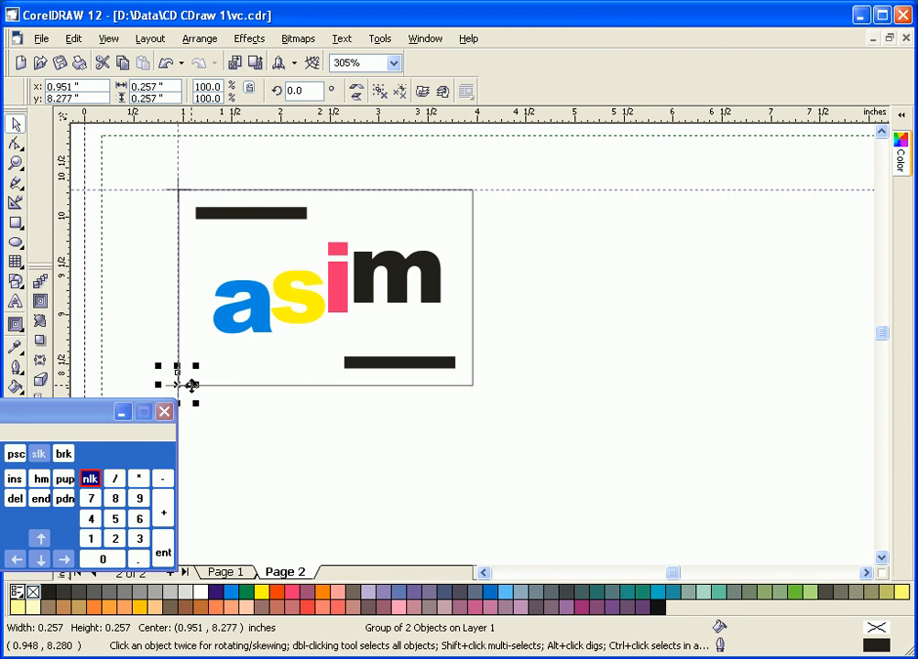
pyautogui.moveTo(127, 167); pyautogui.dragTo(217, 450)
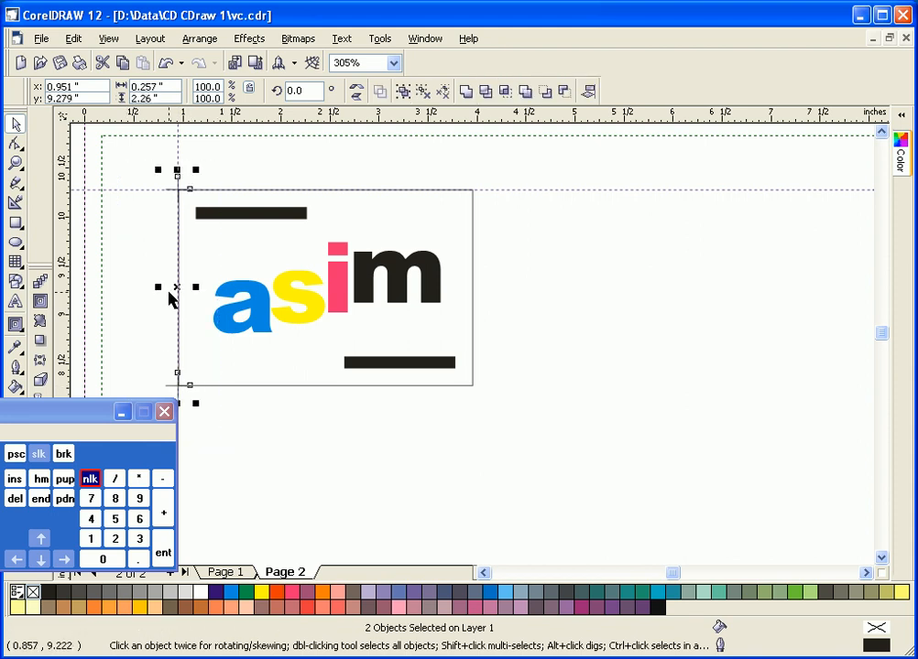
pyautogui.moveTo(174, 291); pyautogui.dragTo(469, 305)
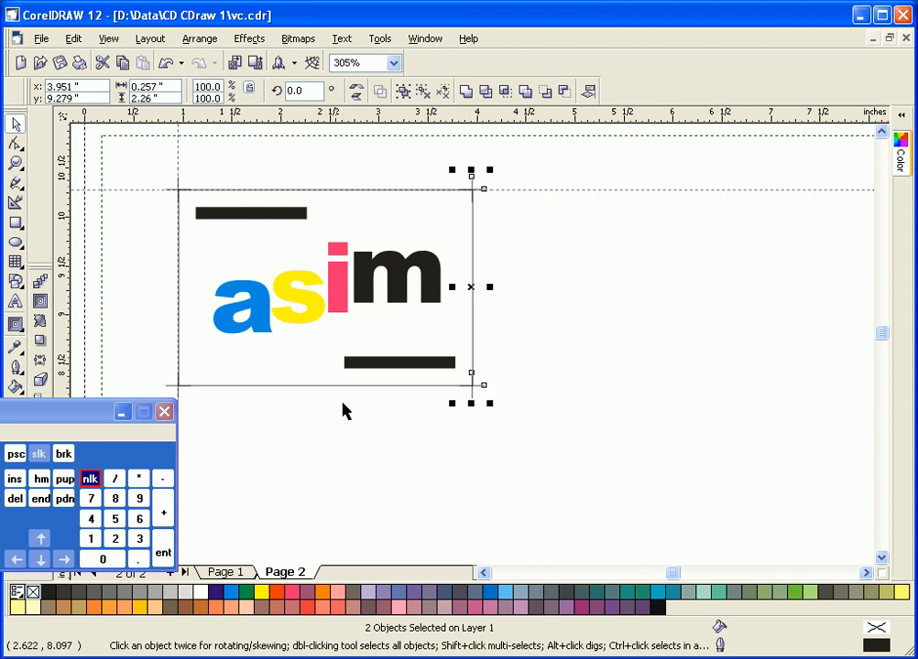
pyautogui.click(289, 393)
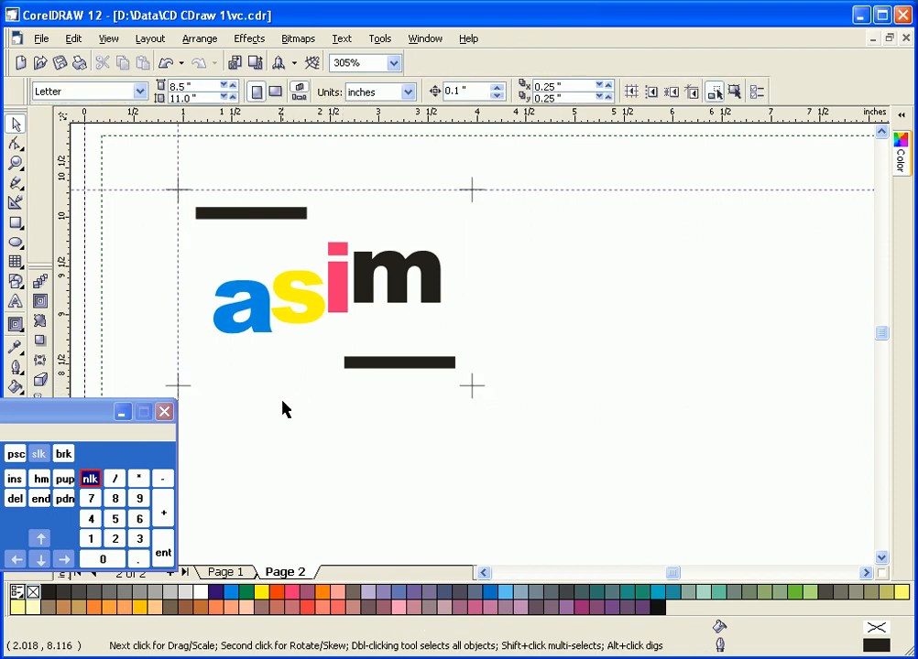
# Duplicate the business card together with its four crop marks to the right of the original.
pyautogui.click(15, 164)
pyautogui.rightClick(345, 351)
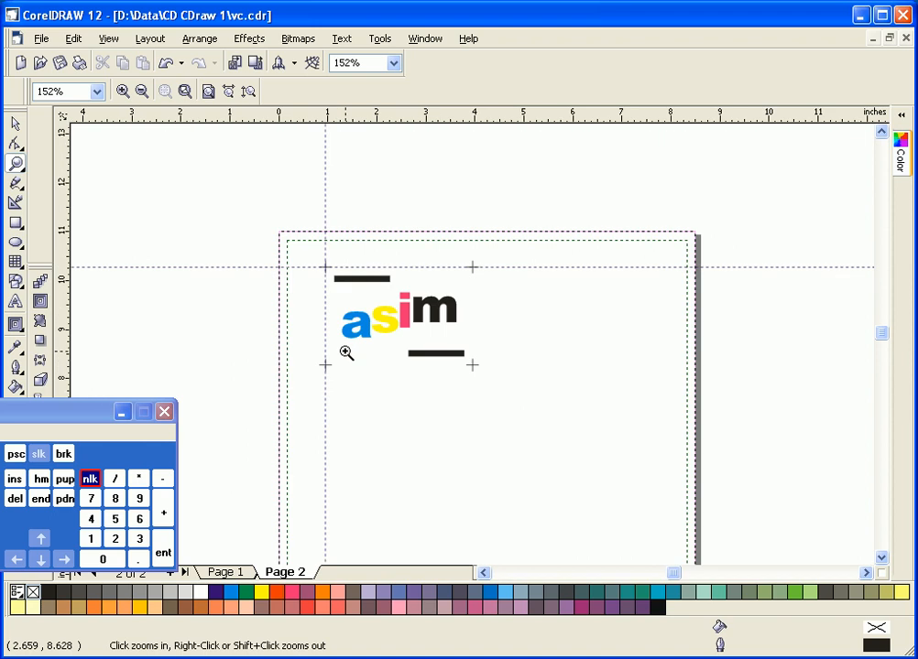
pyautogui.moveTo(232, 206); pyautogui.dragTo(727, 512)
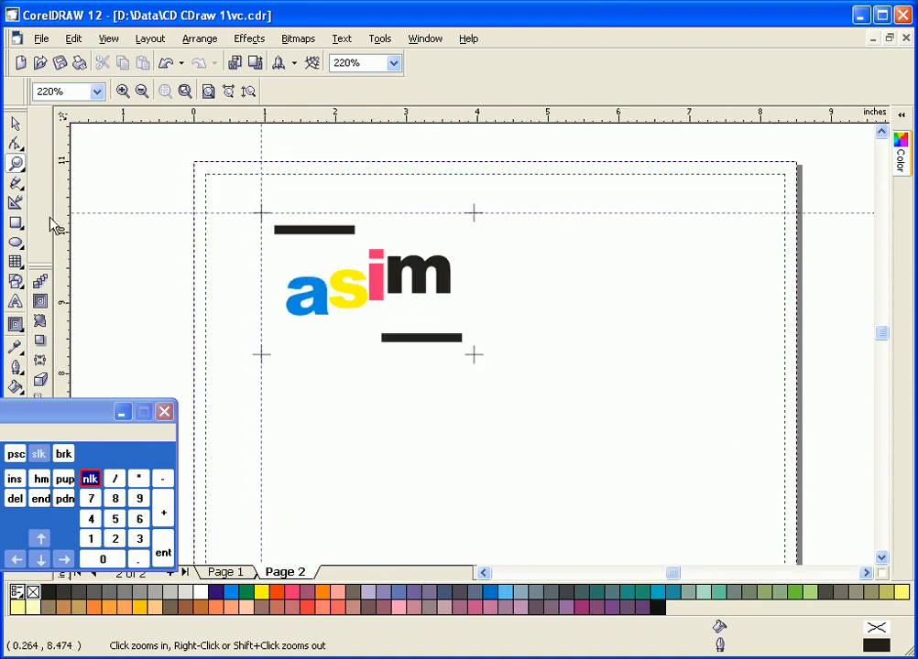
pyautogui.click(16, 123)
pyautogui.moveTo(243, 180); pyautogui.dragTo(527, 412)
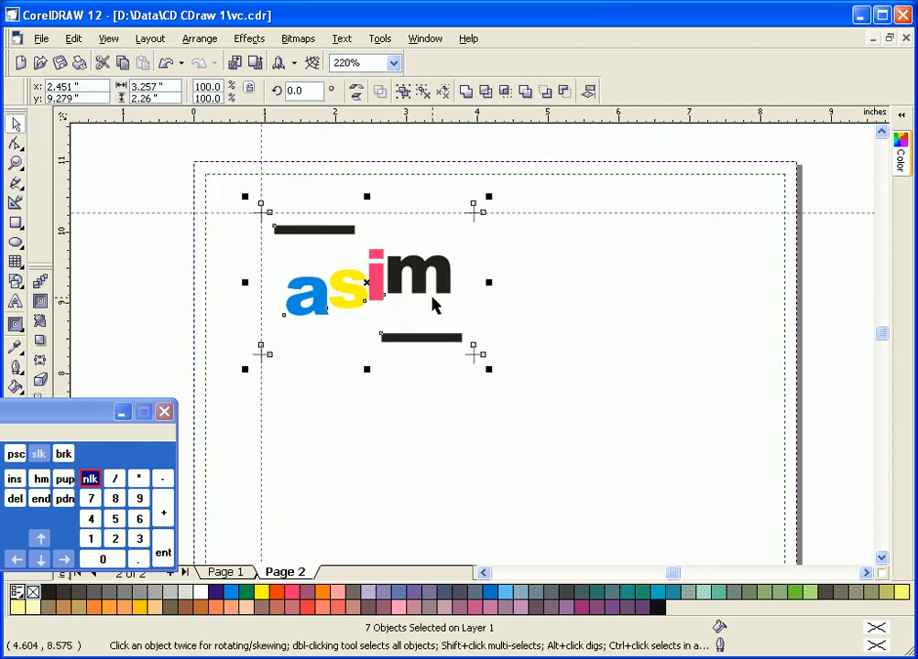
pyautogui.moveTo(353, 273); pyautogui.dragTo(594, 282)
# Copy the row of two cards with their crop marks directly below, forming a two-by-two block.
pyautogui.moveTo(201, 188); pyautogui.dragTo(774, 399)
pyautogui.moveTo(483, 281); pyautogui.dragTo(492, 440)
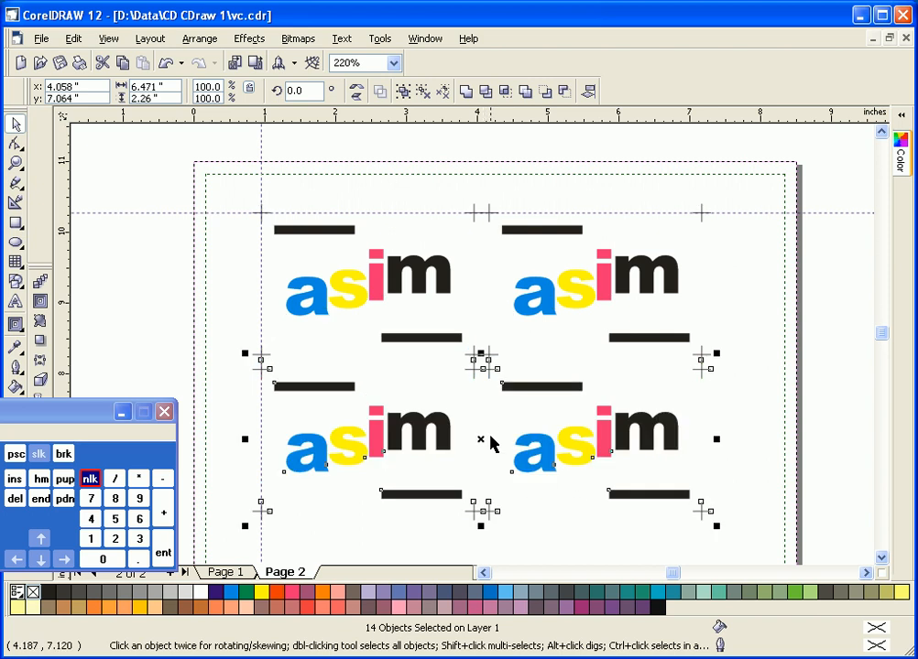
pyautogui.click(451, 183)
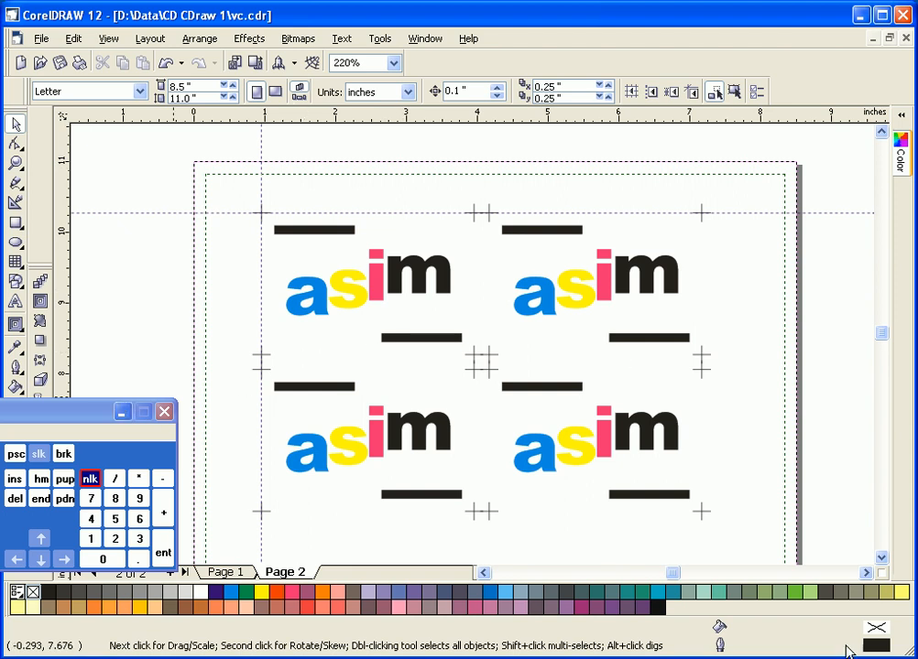
# Copy the four-card block to the empty area right of the page and again below the original block on the page.
pyautogui.click(881, 557)
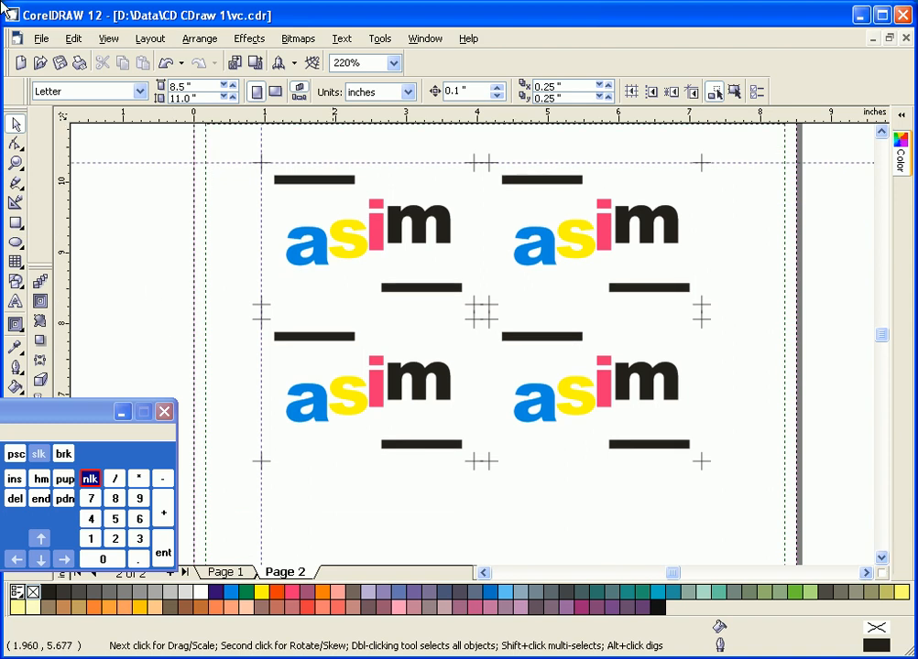
pyautogui.press('z')
pyautogui.rightClick(563, 387)
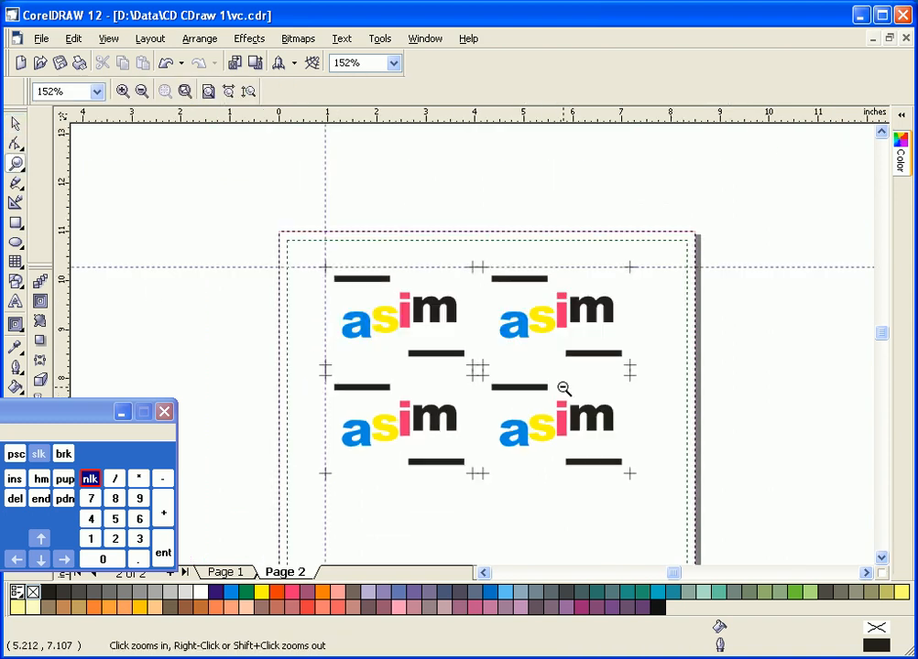
pyautogui.rightClick(564, 387)
pyautogui.moveTo(299, 248); pyautogui.dragTo(781, 553)
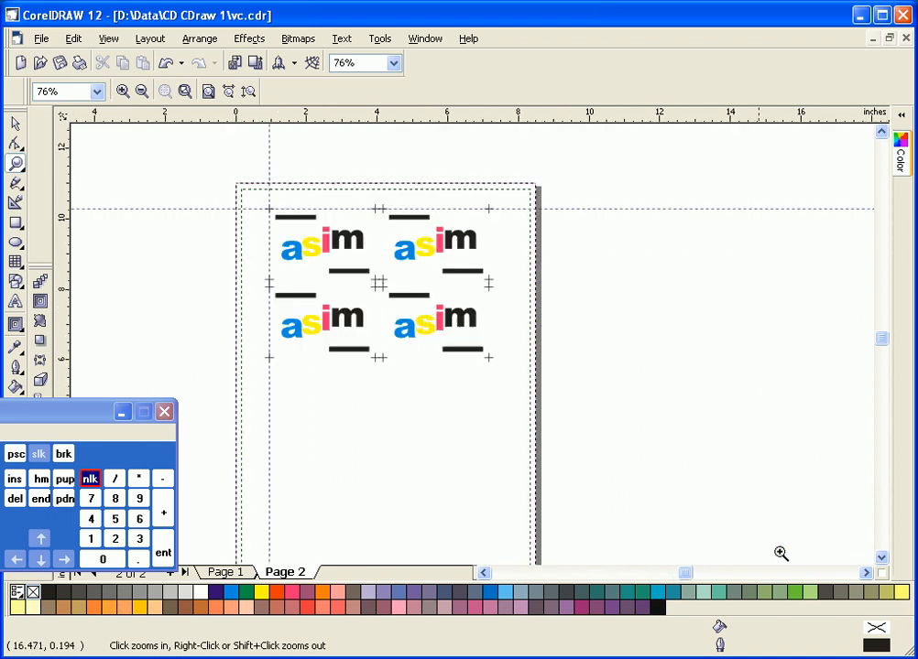
pyautogui.click(11, 122)
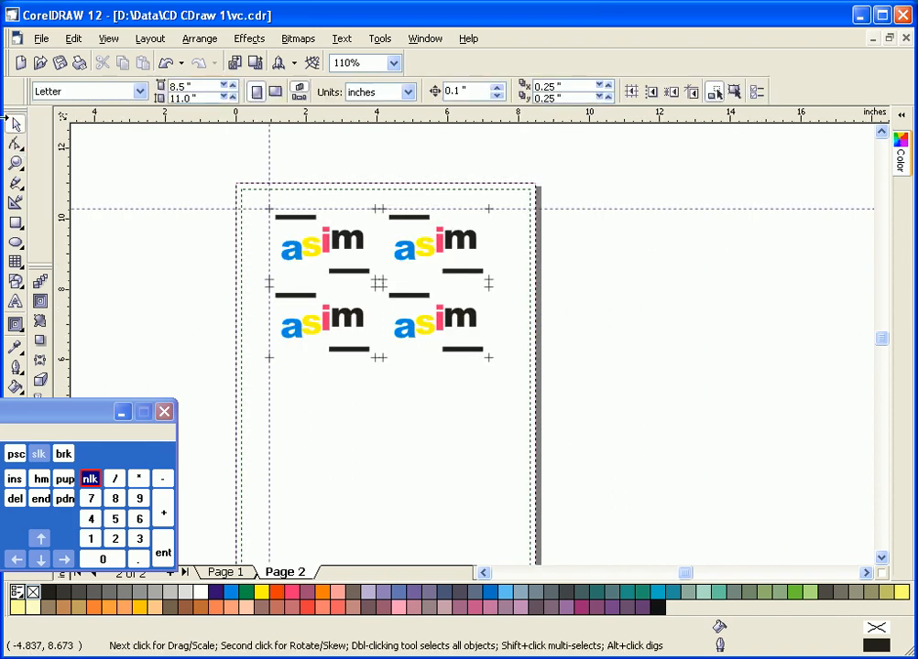
pyautogui.moveTo(221, 171); pyautogui.dragTo(513, 376)
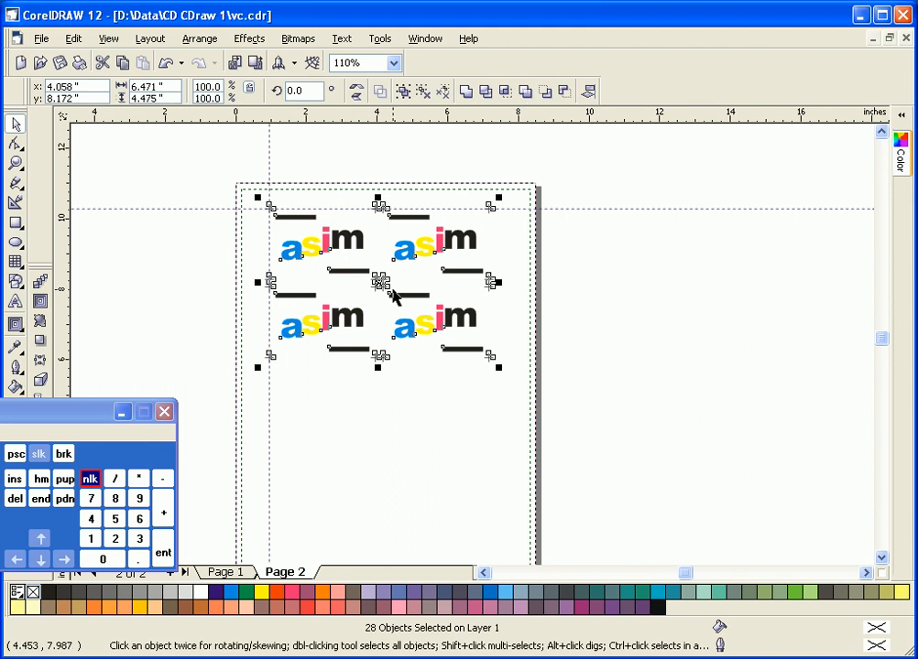
pyautogui.moveTo(380, 284); pyautogui.dragTo(369, 459)
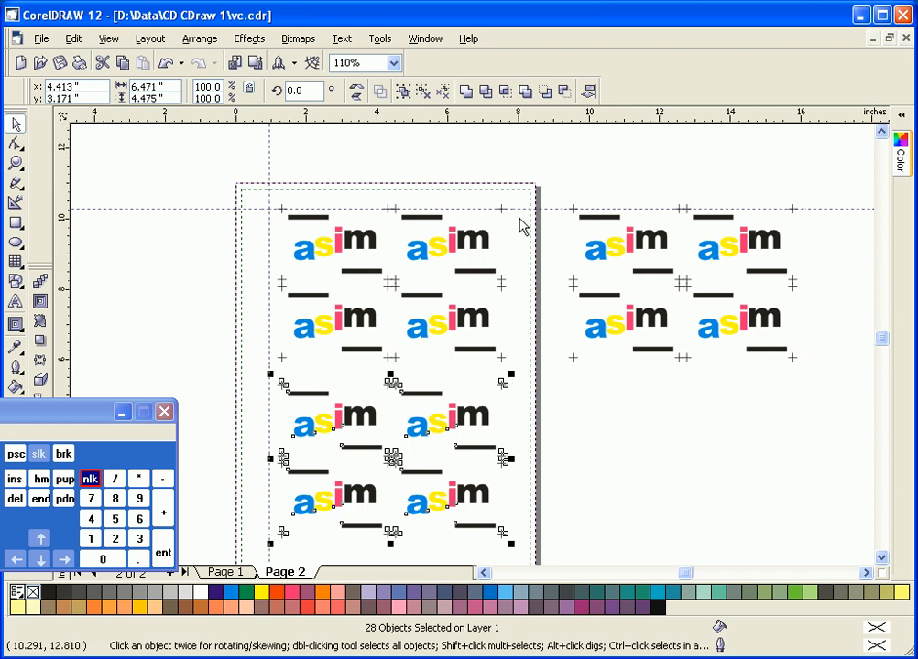
# Ungroup the colored logo lettering on each of the four cards in the page's upper block.
pyautogui.click(15, 163)
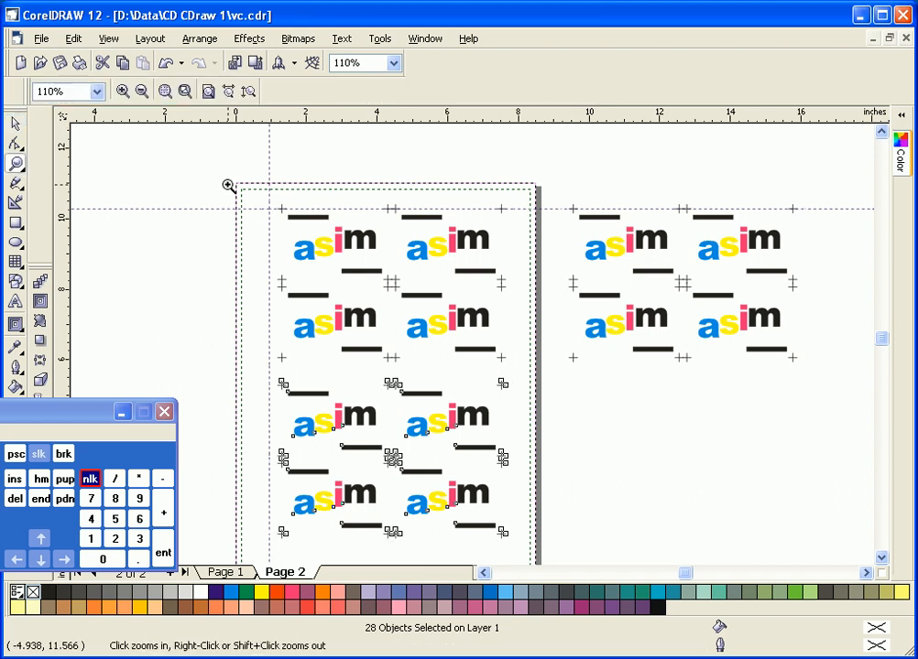
pyautogui.moveTo(229, 186); pyautogui.dragTo(556, 382)
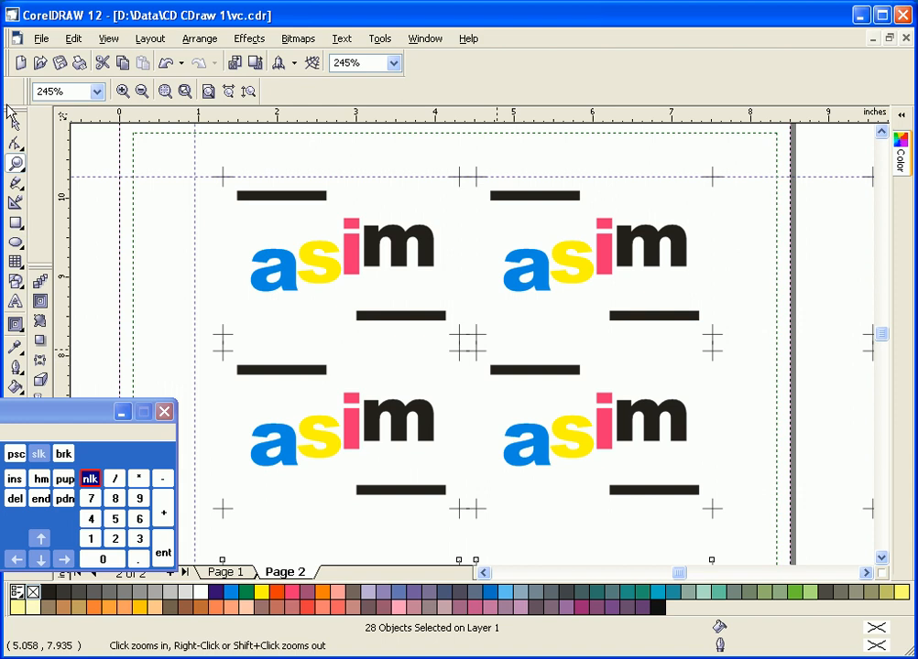
pyautogui.click(14, 122)
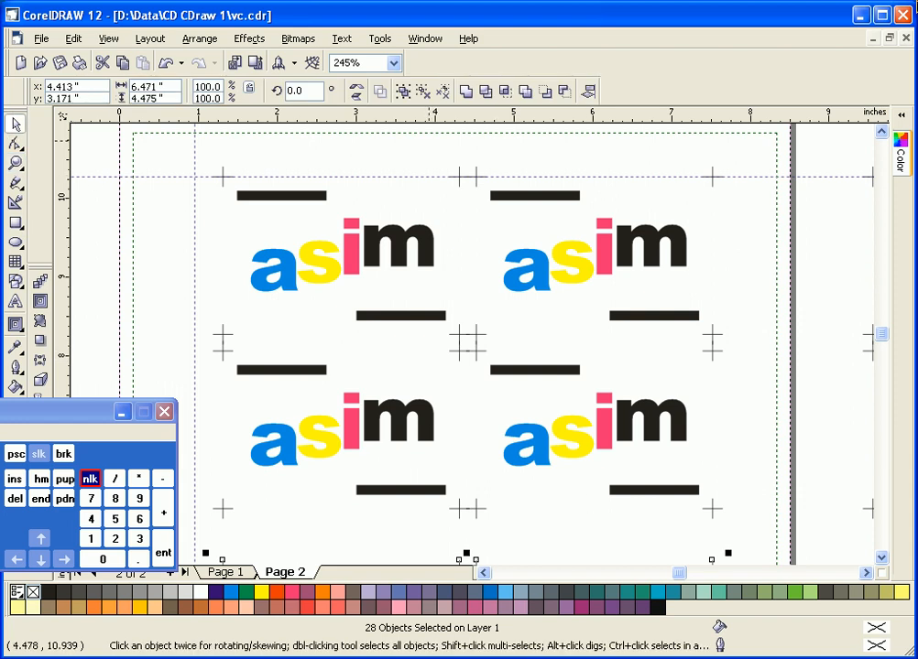
pyautogui.click(259, 196)
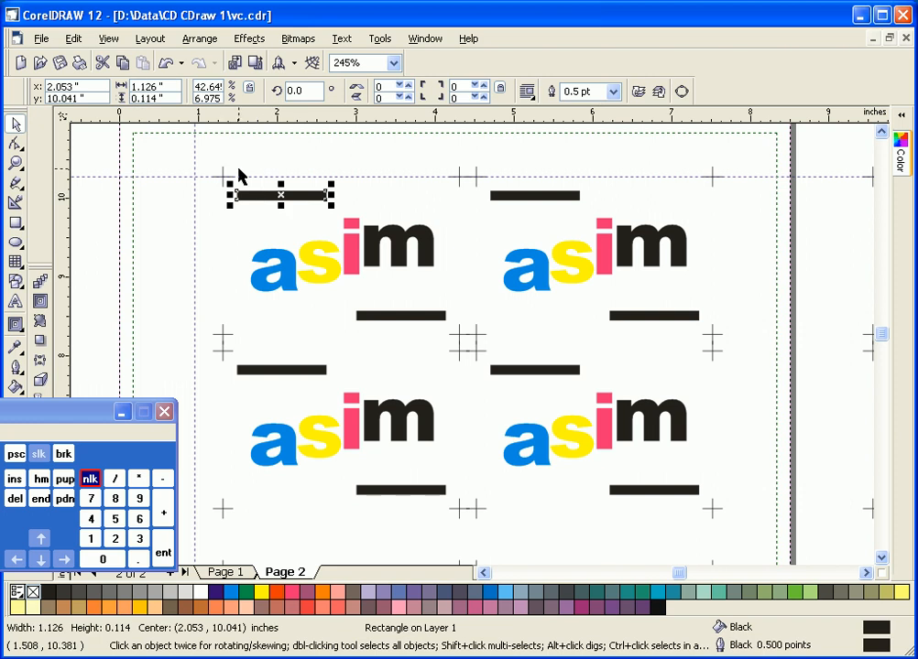
pyautogui.click(272, 276)
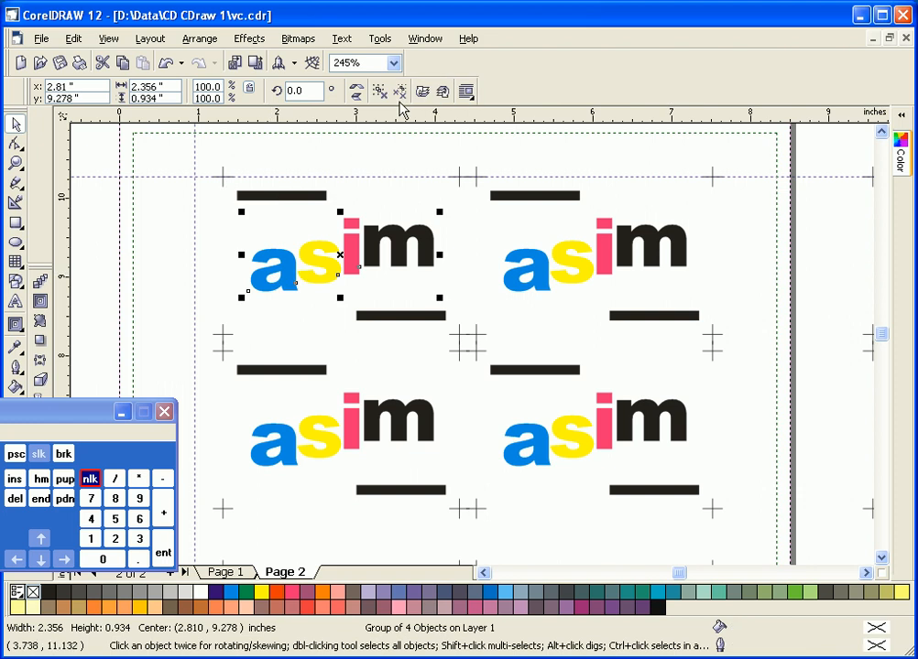
pyautogui.click(648, 240)
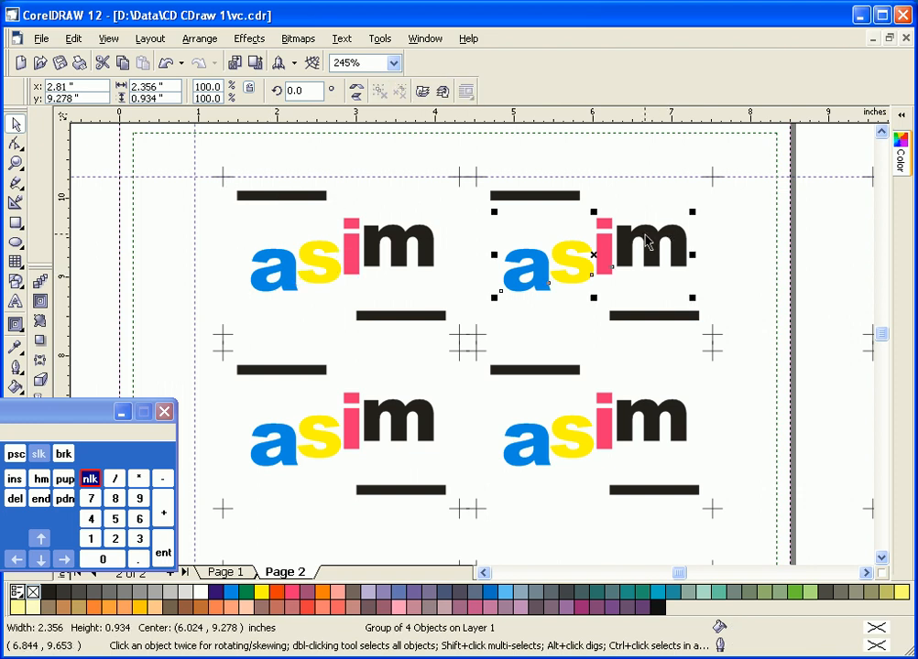
pyautogui.click(629, 440)
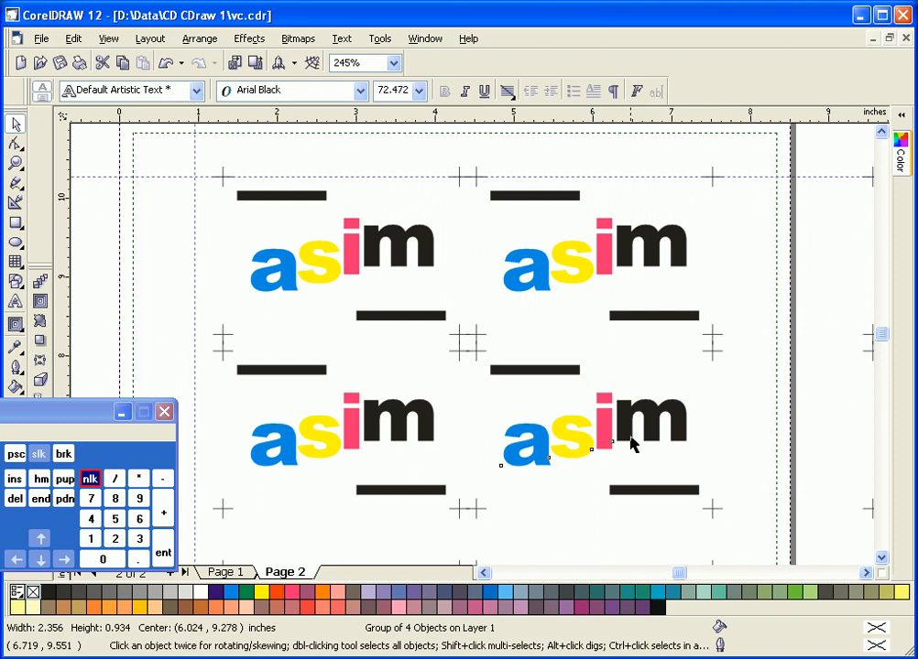
pyautogui.hotkey('ctrl', 'u')
pyautogui.click(266, 438)
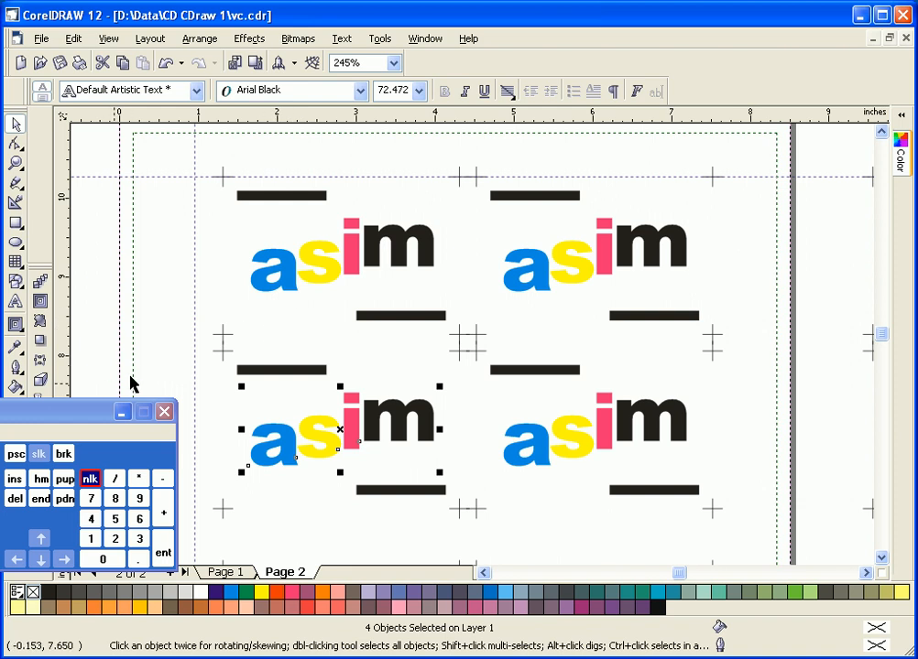
# Delete the letters after the blue "a" on the upper block's top two cards and the last two letters on its lower-right card.
pyautogui.moveTo(288, 305); pyautogui.dragTo(447, 213)
pyautogui.press('Delete')
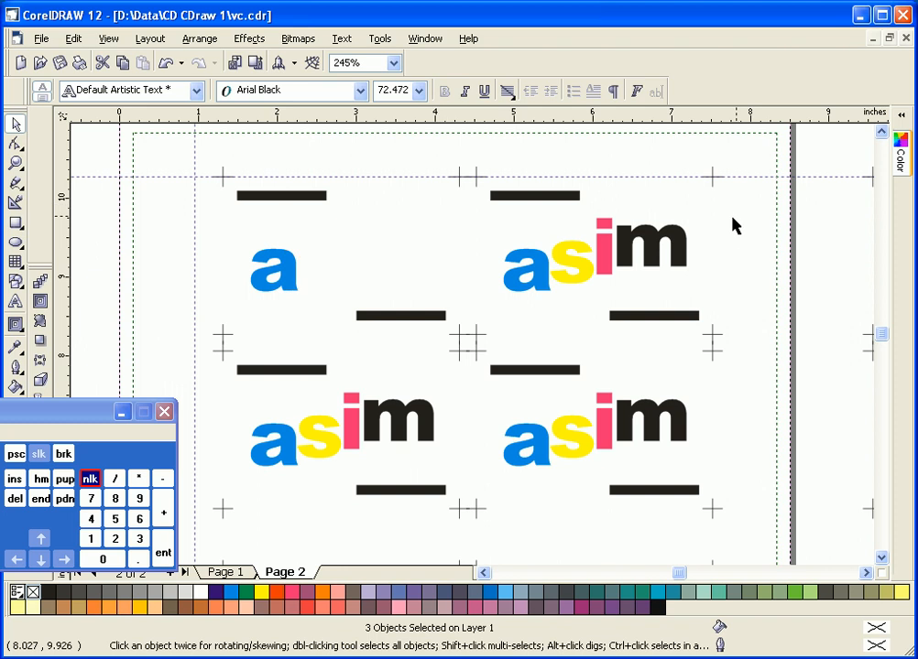
pyautogui.moveTo(528, 214); pyautogui.dragTo(721, 304)
pyautogui.press('Delete')
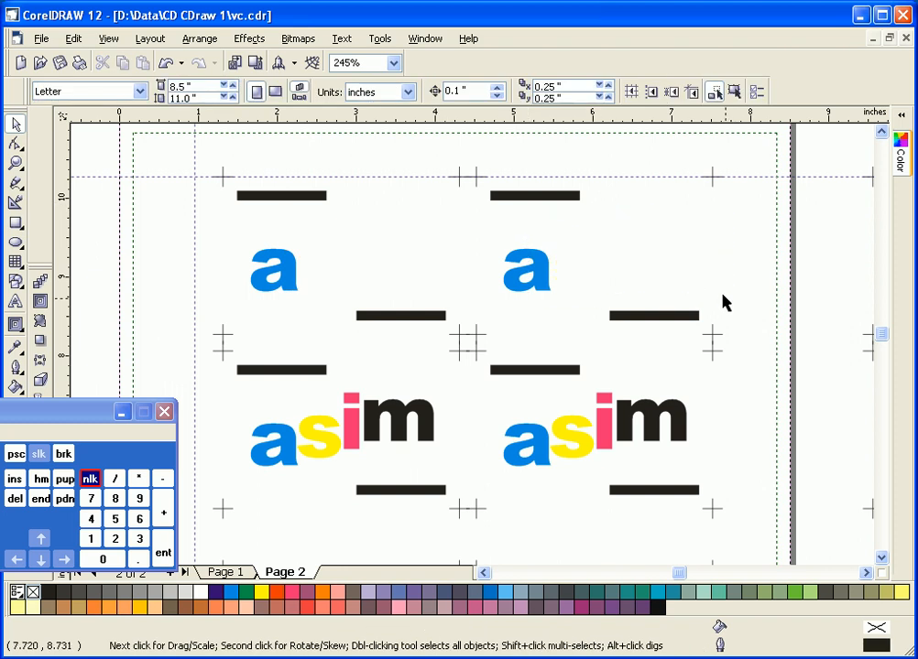
pyautogui.moveTo(646, 435); pyautogui.dragTo(555, 477)
pyautogui.press('Delete')
# Delete the bars above the lettering on the block's two lower cards and the bars below the lettering on its two upper cards.
pyautogui.click(522, 374)
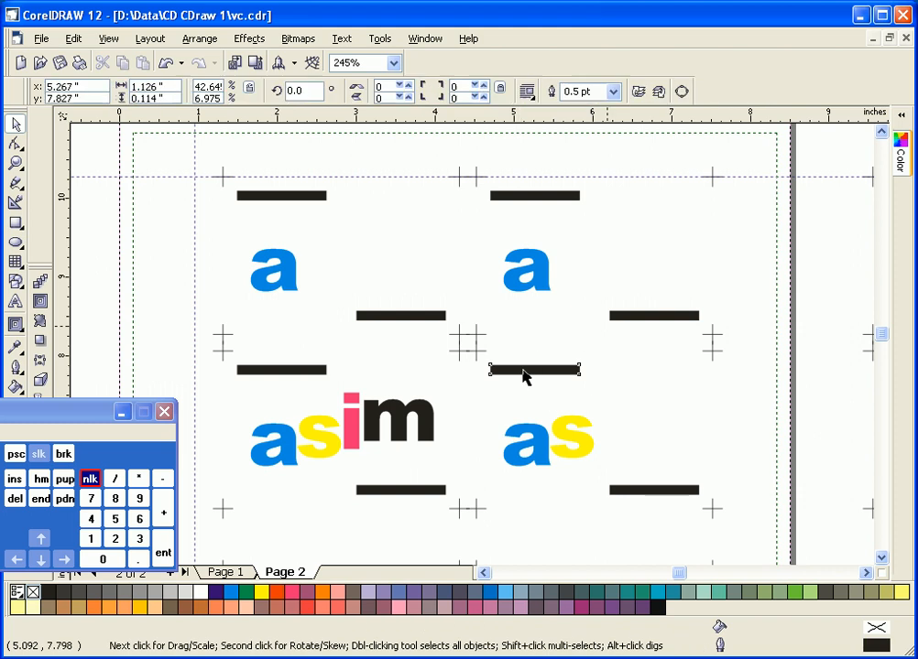
pyautogui.press('Delete')
pyautogui.click(617, 319)
pyautogui.press('Delete')
pyautogui.click(518, 196)
pyautogui.click(320, 198)
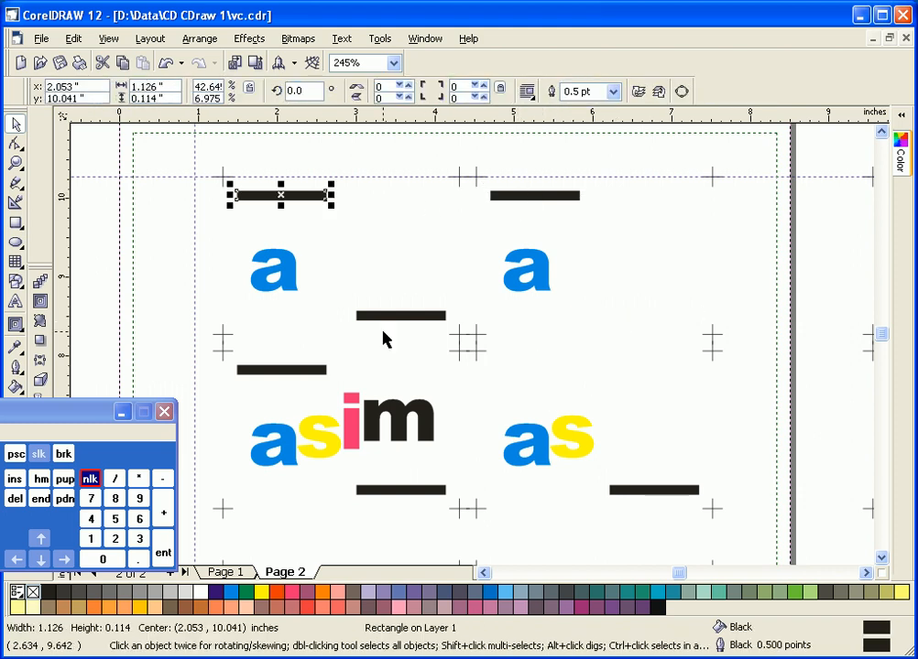
pyautogui.click(365, 317)
pyautogui.press('Delete')
pyautogui.click(320, 371)
pyautogui.press('Delete')
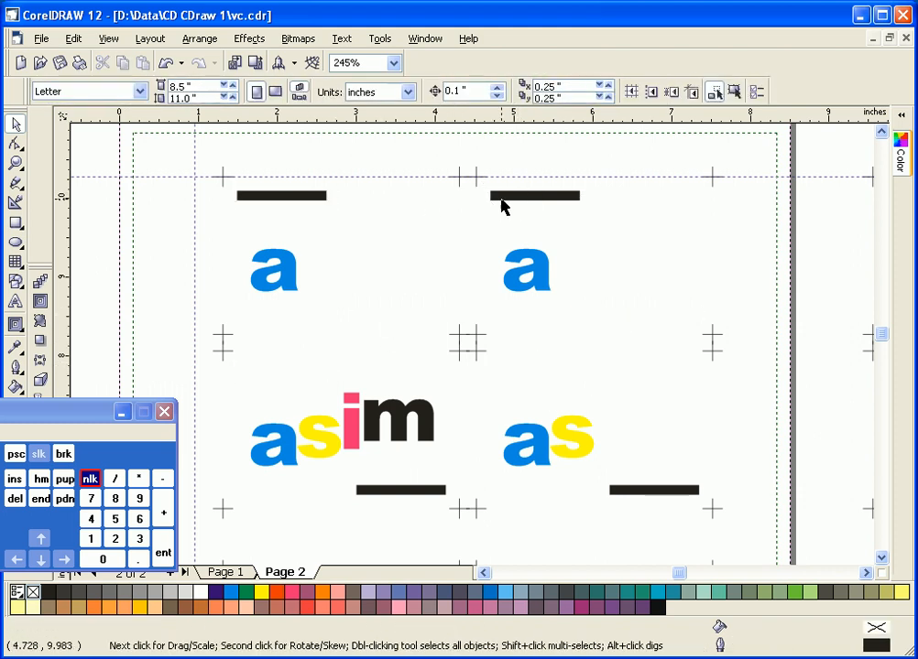
# Delete the block's four remaining black bars and all letters after the blue "a" on its two lower cards.
pyautogui.click(502, 197)
pyautogui.press('Delete')
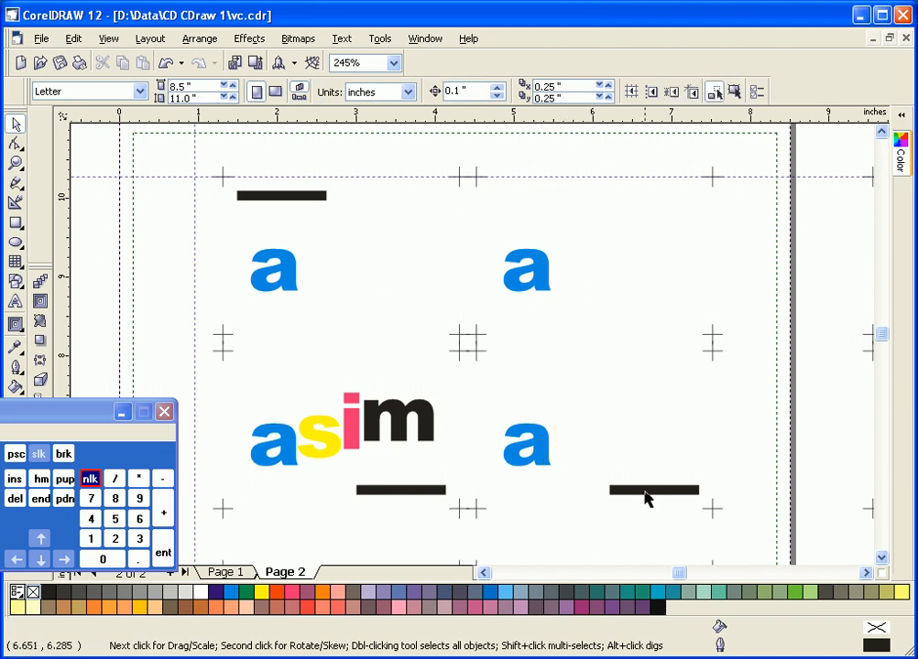
pyautogui.click(646, 492)
pyautogui.press('Delete')
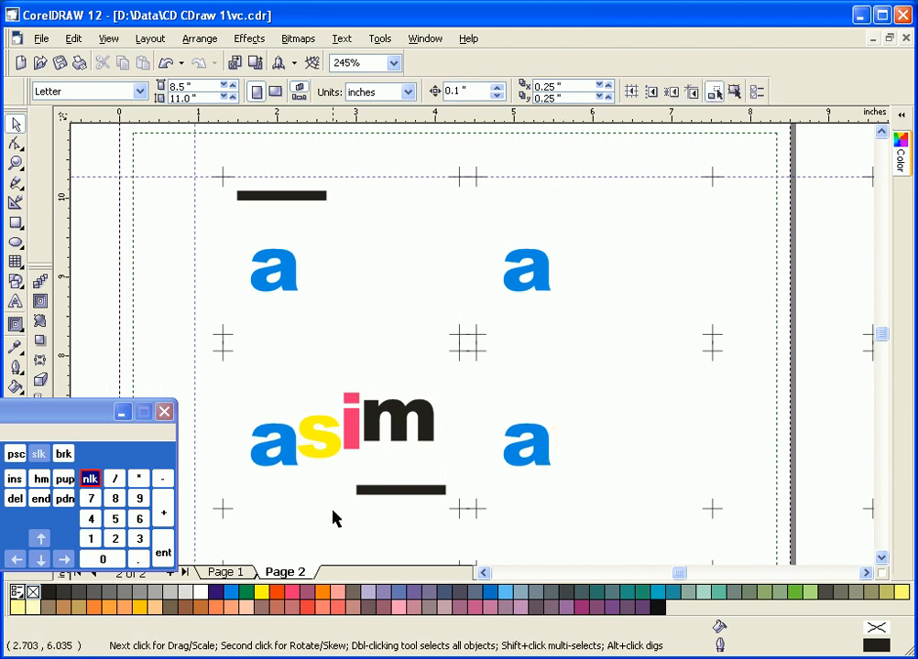
pyautogui.moveTo(328, 514); pyautogui.dragTo(422, 375)
pyautogui.press('Delete')
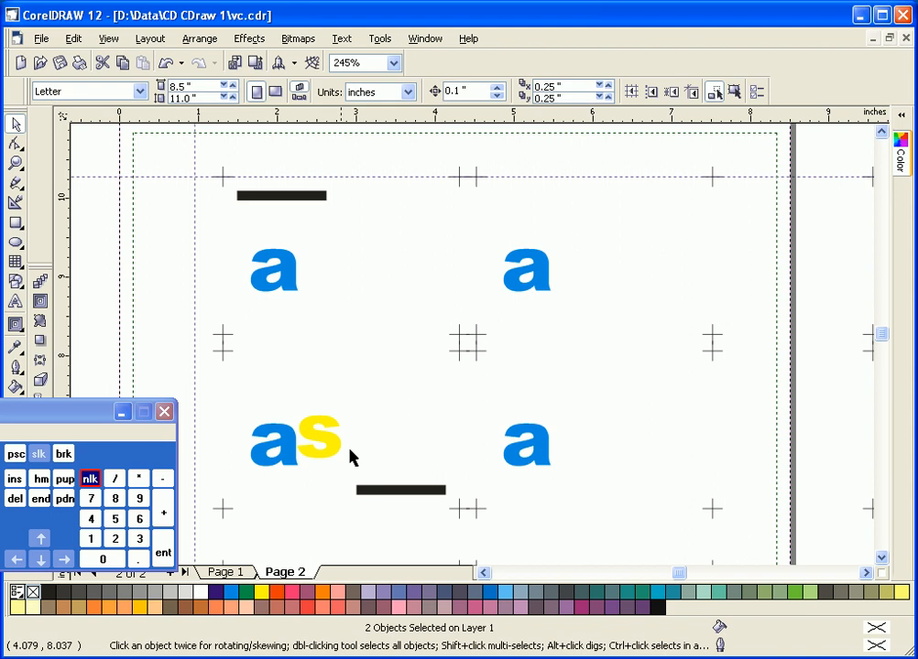
pyautogui.click(392, 489)
pyautogui.press('Delete')
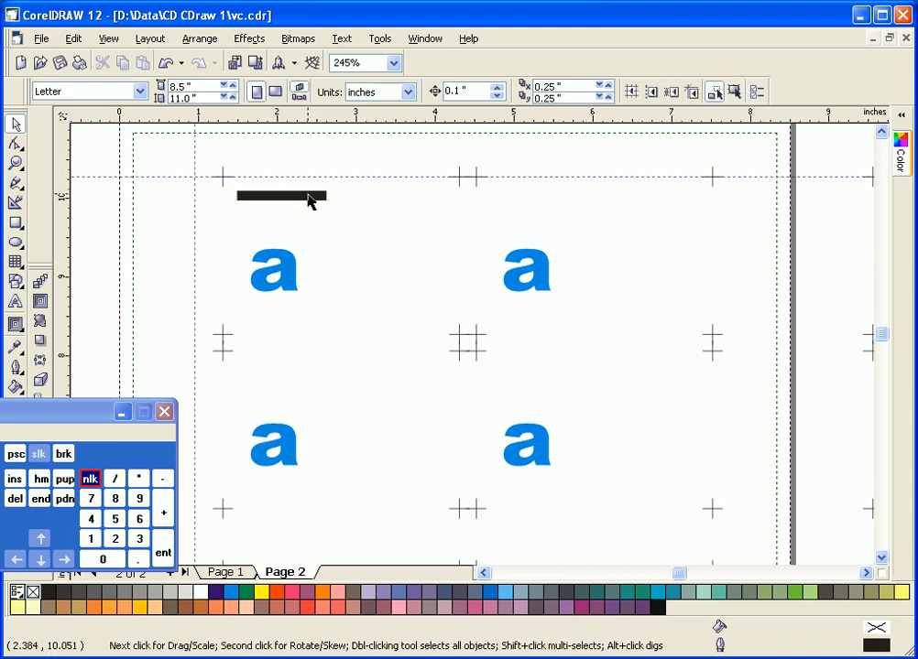
pyautogui.click(307, 194)
pyautogui.press('Delete')
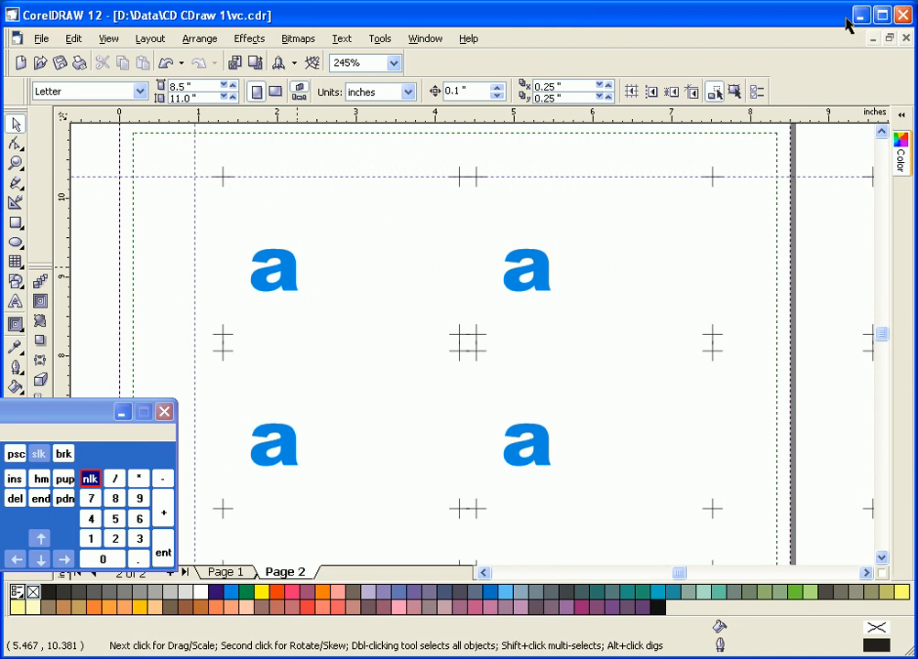
# Fill the four remaining "a" letters in the upper block with black.
pyautogui.moveTo(240, 217); pyautogui.dragTo(354, 474)
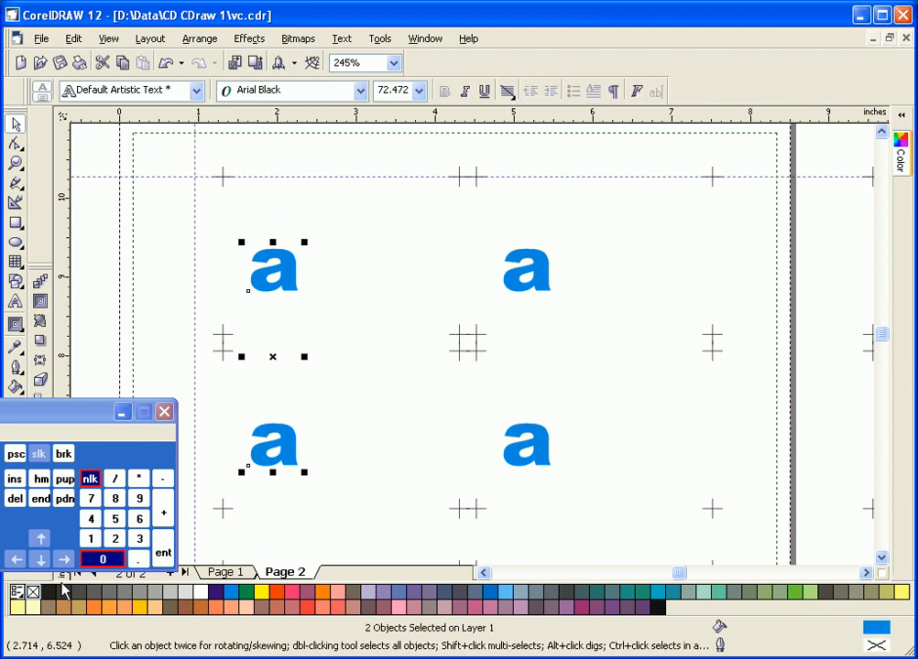
pyautogui.click(47, 592)
pyautogui.moveTo(600, 238); pyautogui.dragTo(495, 486)
pyautogui.click(47, 592)
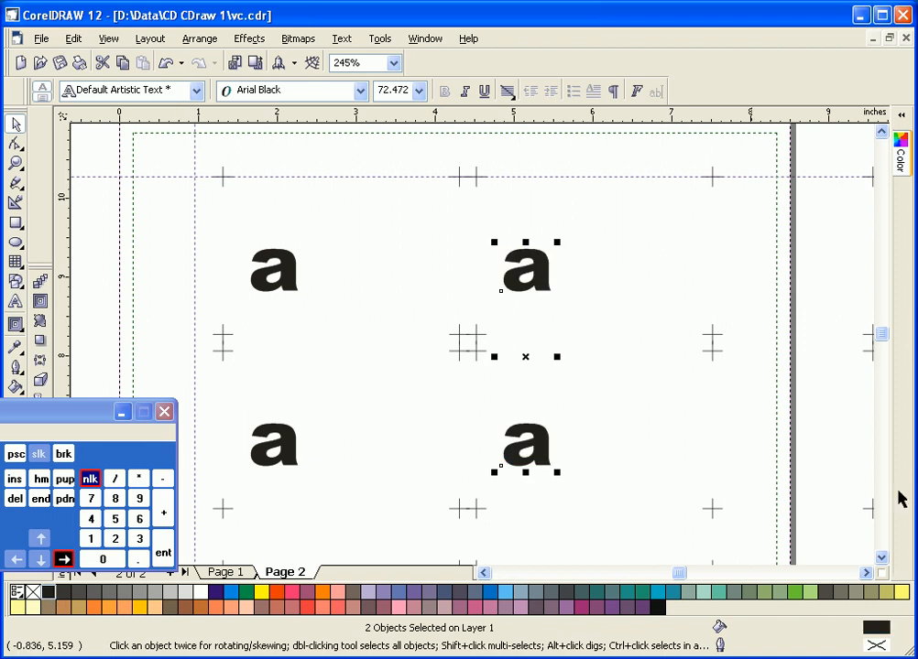
pyautogui.click(882, 558)
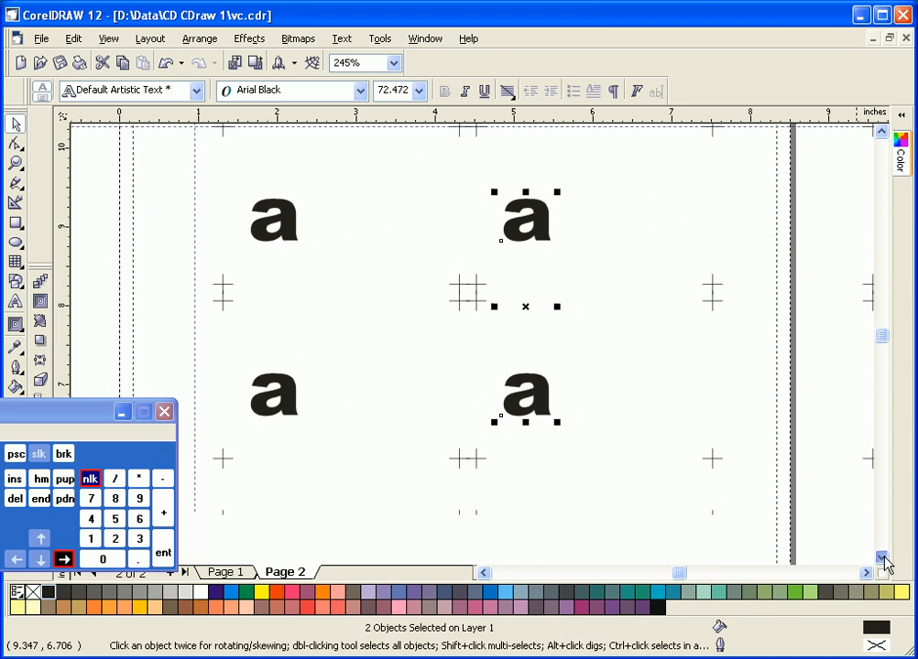
pyautogui.doubleClick(14, 164)
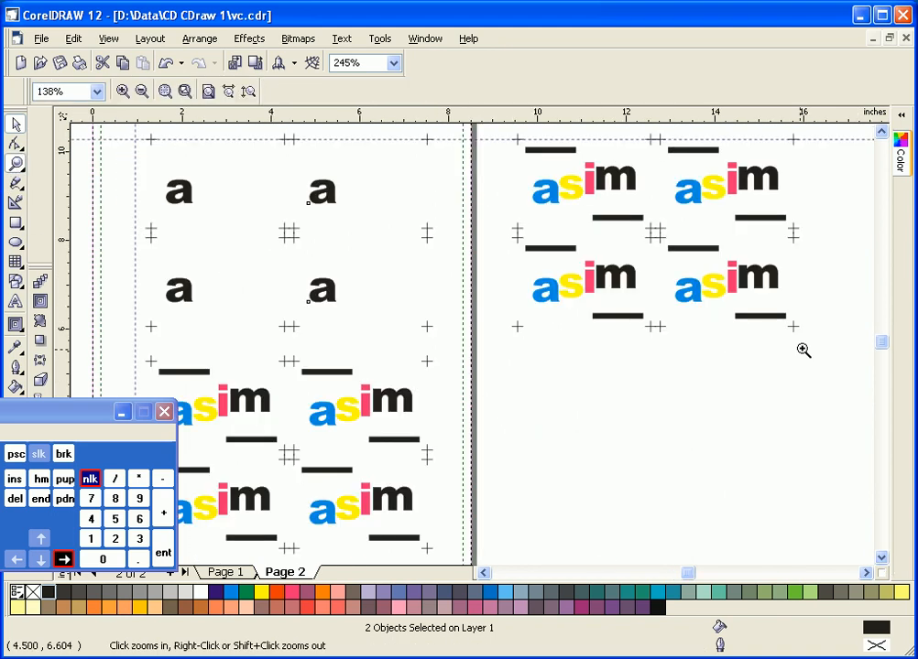
pyautogui.click(484, 573)
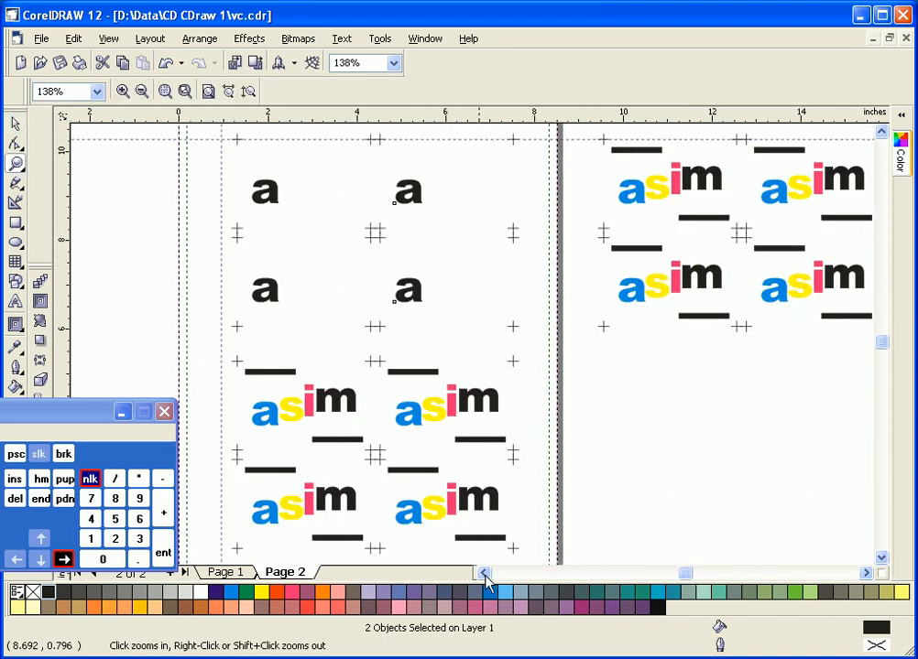
pyautogui.click(16, 126)
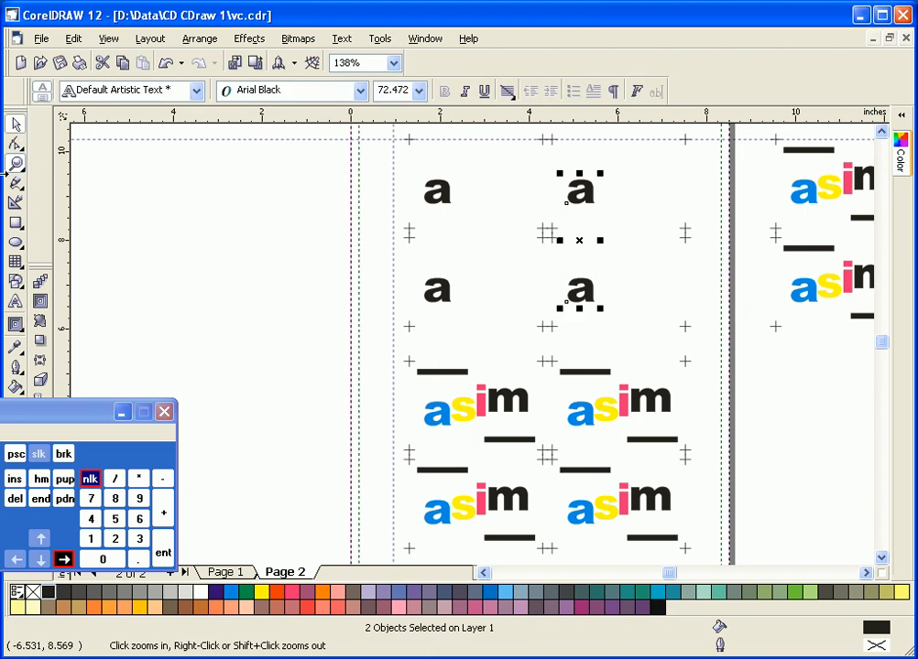
# Delete the black bar above the lettering on the lower block's upper-left card.
pyautogui.click(881, 557)
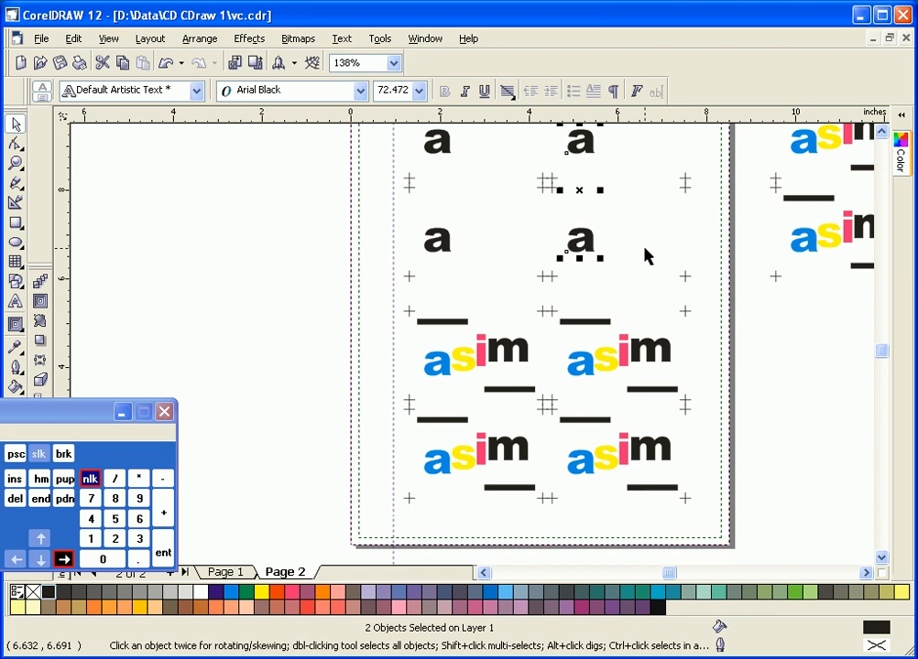
pyautogui.click(439, 324)
pyautogui.press('Delete')
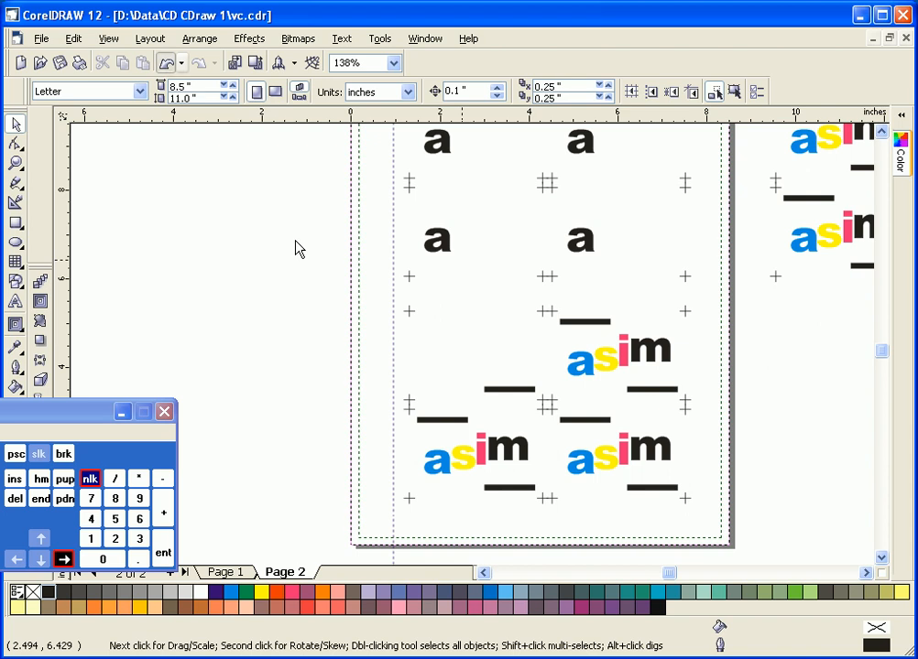
pyautogui.hotkey('ctrl', 'z')
# Ungroup the lettering into separate letters on all four cards of the lower block.
pyautogui.click(434, 376)
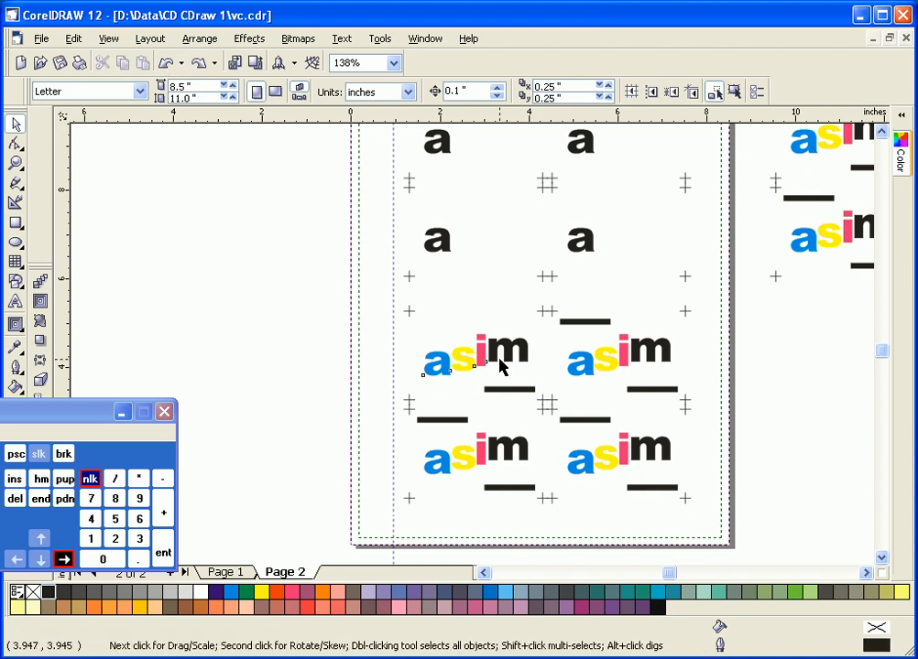
pyautogui.moveTo(495, 352); pyautogui.dragTo(638, 353)
pyautogui.click(653, 448)
pyautogui.click(492, 454)
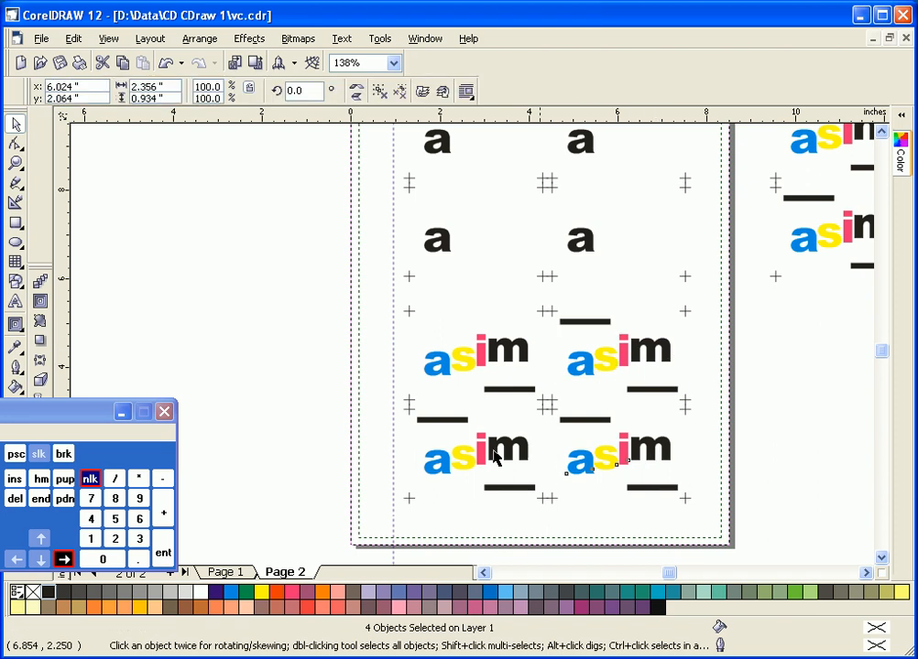
pyautogui.click(352, 425)
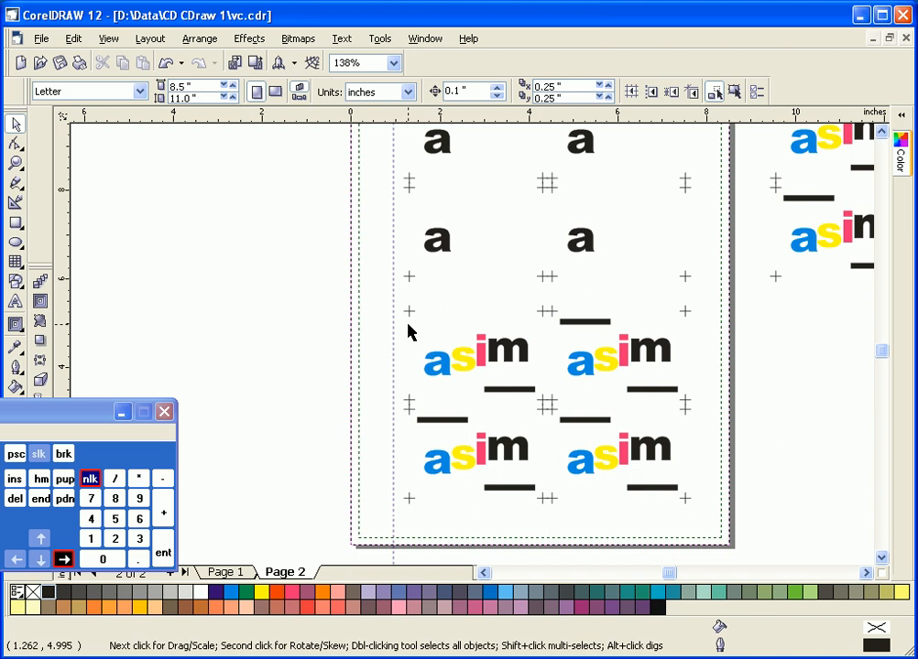
# Delete all letters except the yellow "s" on the lower block's two left cards, plus the bar above the lower-left card's lettering.
pyautogui.click(409, 404)
pyautogui.click(469, 330)
pyautogui.keyDown('ctrl'); pyautogui.click(434, 367); pyautogui.keyUp('ctrl')
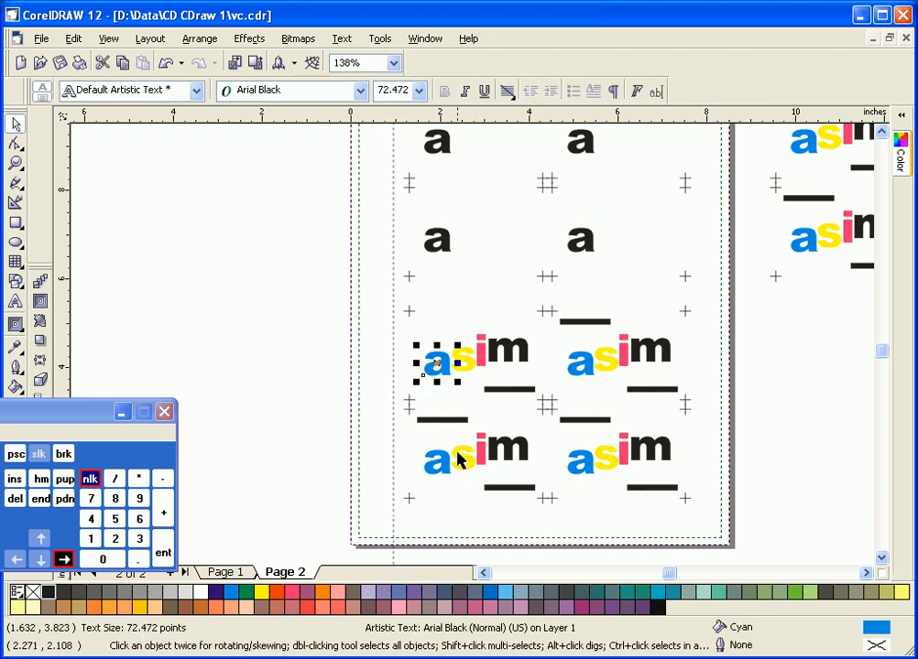
pyautogui.moveTo(417, 488); pyautogui.dragTo(534, 324)
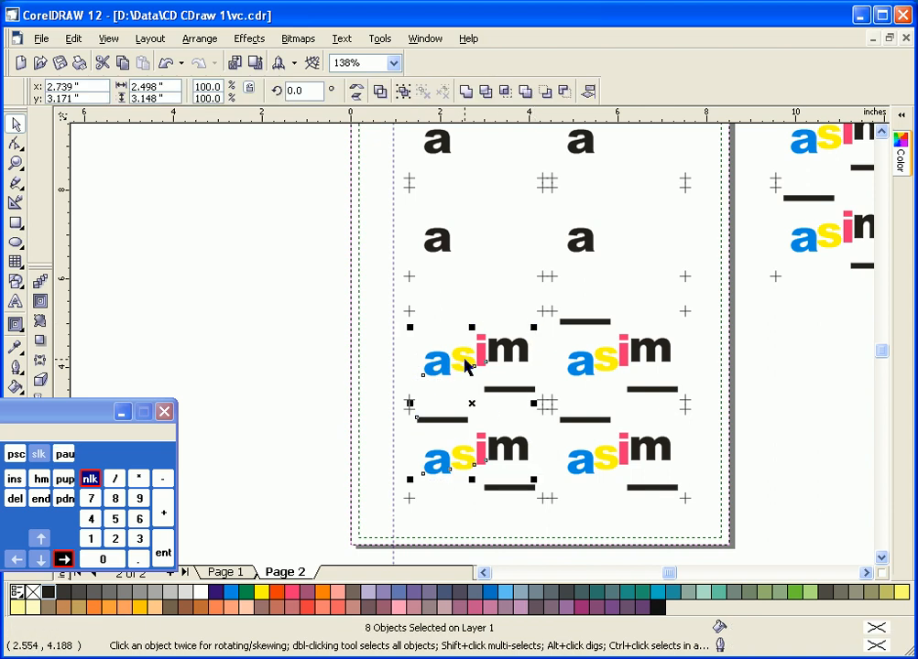
pyautogui.keyDown('shift'); pyautogui.click(460, 452); pyautogui.keyUp('shift')
pyautogui.press('Delete')
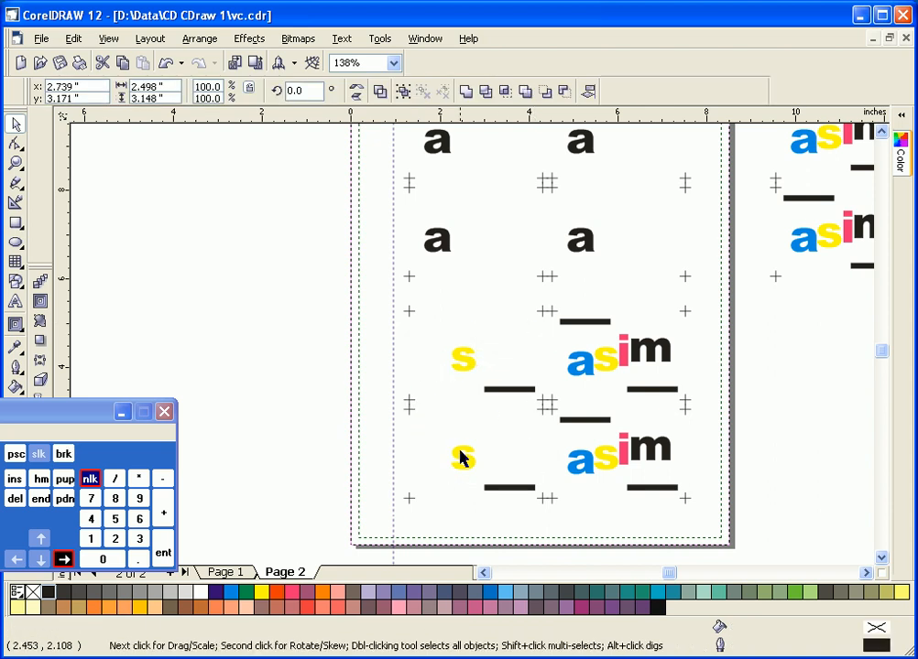
# Fill the yellow "s" letters on the lower block's two left cards with black.
pyautogui.moveTo(437, 325); pyautogui.dragTo(486, 502)
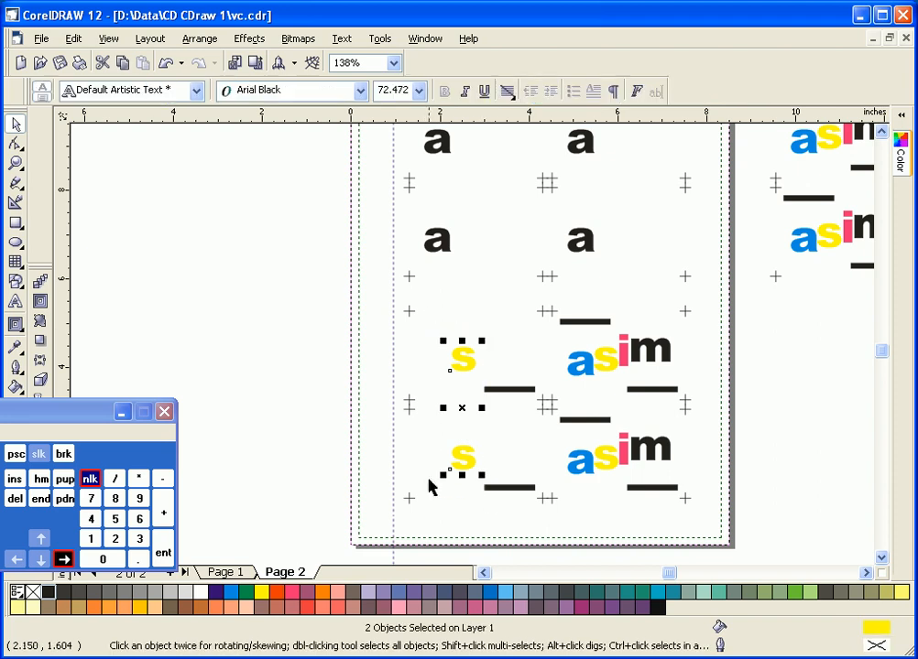
pyautogui.click(47, 592)
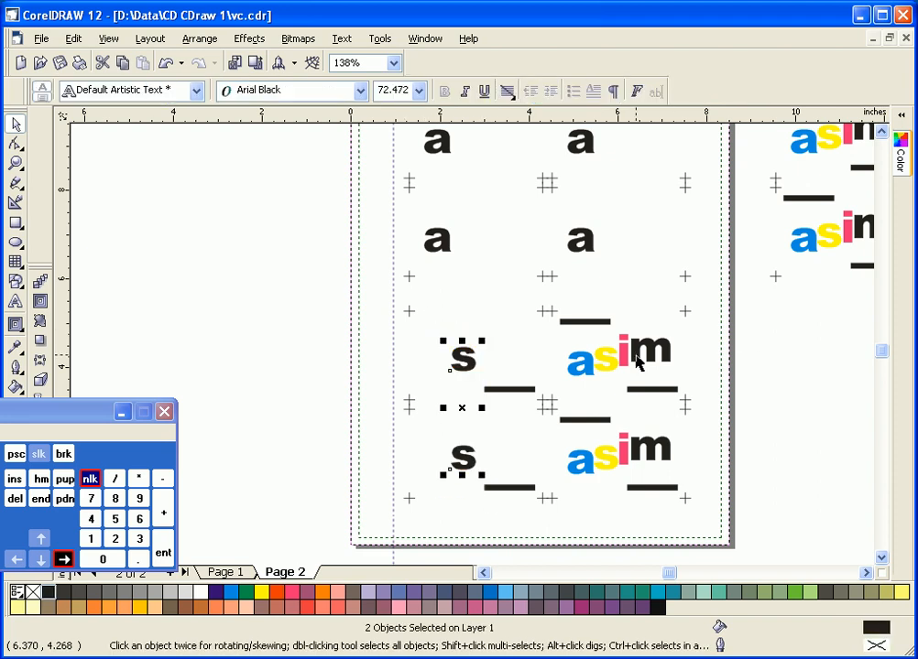
pyautogui.press('Delete')
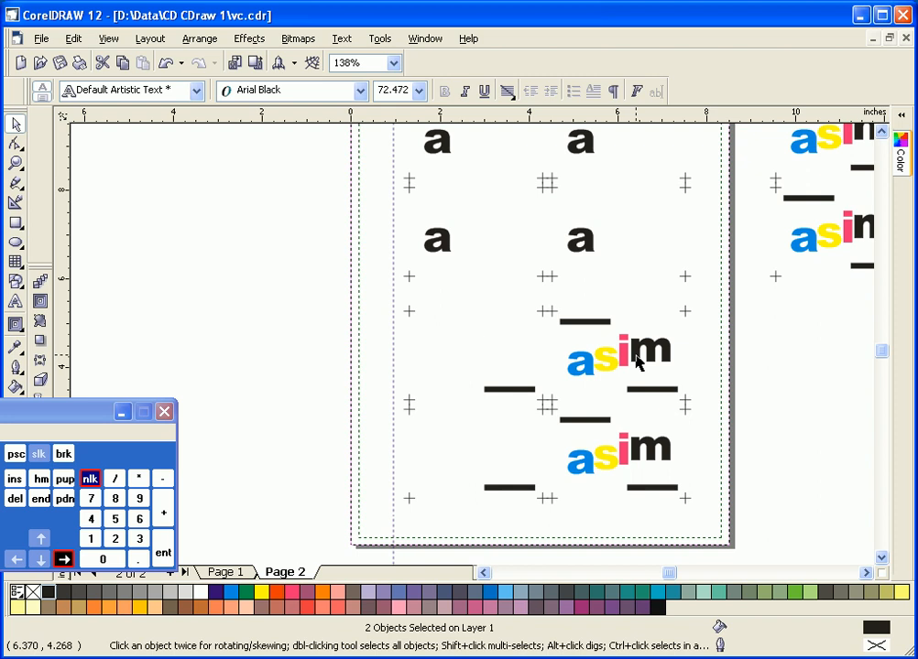
pyautogui.click(638, 361)
pyautogui.click(164, 67)
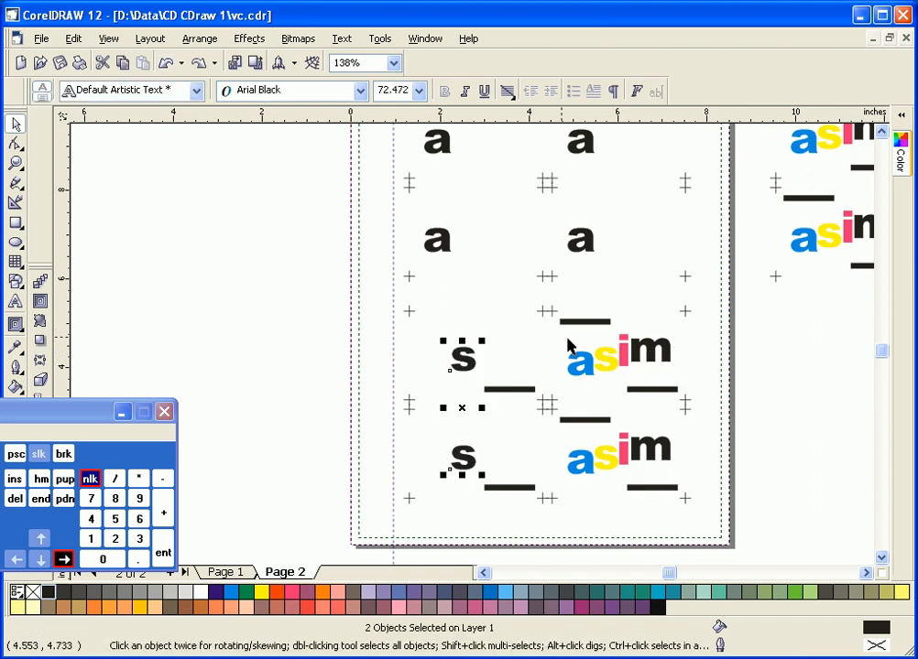
# Delete the "m", "i" and "a" letters from the lower block's upper-right card, keeping its yellow "s".
pyautogui.click(636, 347)
pyautogui.press('Delete')
pyautogui.click(627, 355)
pyautogui.press('Delete')
pyautogui.click(588, 368)
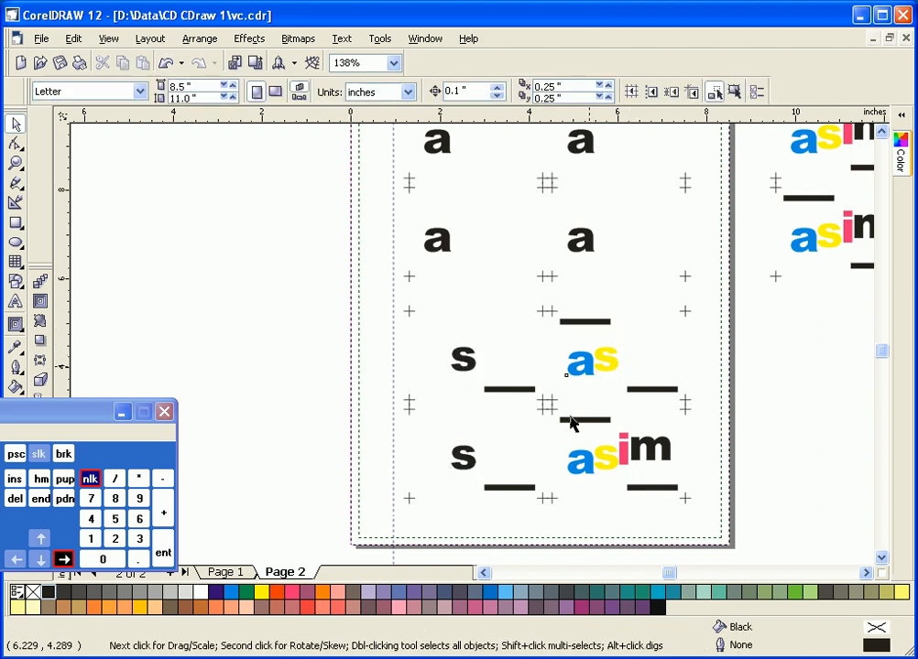
pyautogui.press('Delete')
# Delete the "a", "m" and "i" letters from the lower block's lower-right card, keeping its yellow "s".
pyautogui.click(579, 465)
pyautogui.press('Delete')
pyautogui.click(642, 446)
pyautogui.press('Delete')
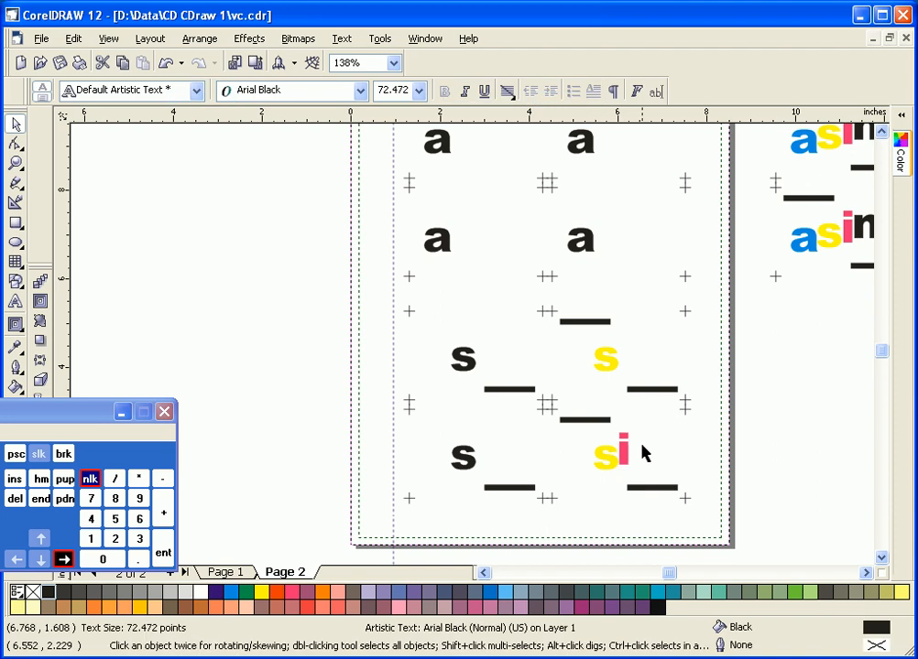
pyautogui.click(620, 458)
pyautogui.press('Delete')
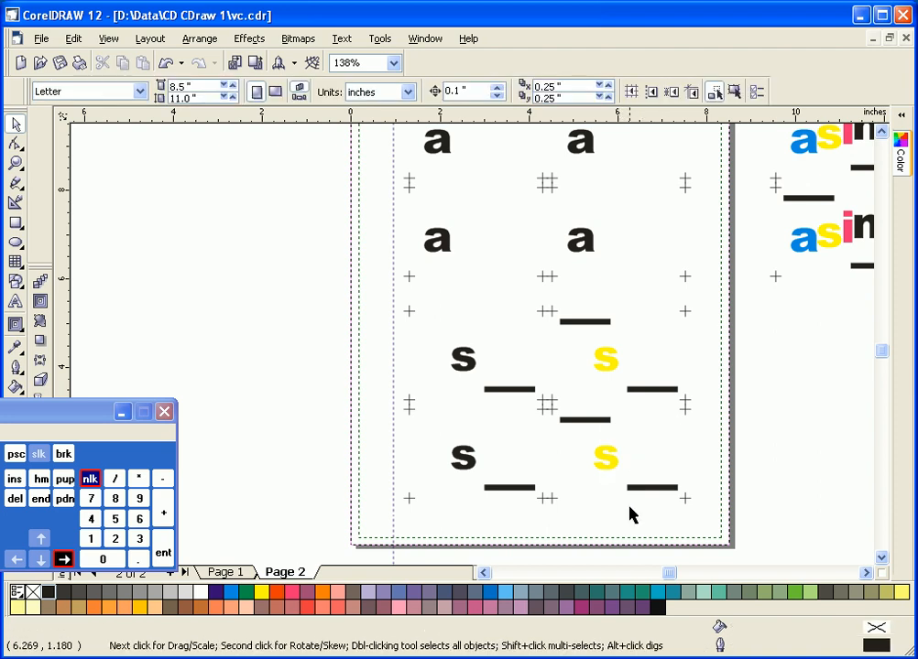
# Delete the four black bars above and below the yellow "s" letters on the lower block's two right cards.
pyautogui.click(643, 488)
pyautogui.press('Delete')
pyautogui.click(641, 391)
pyautogui.press('Delete')
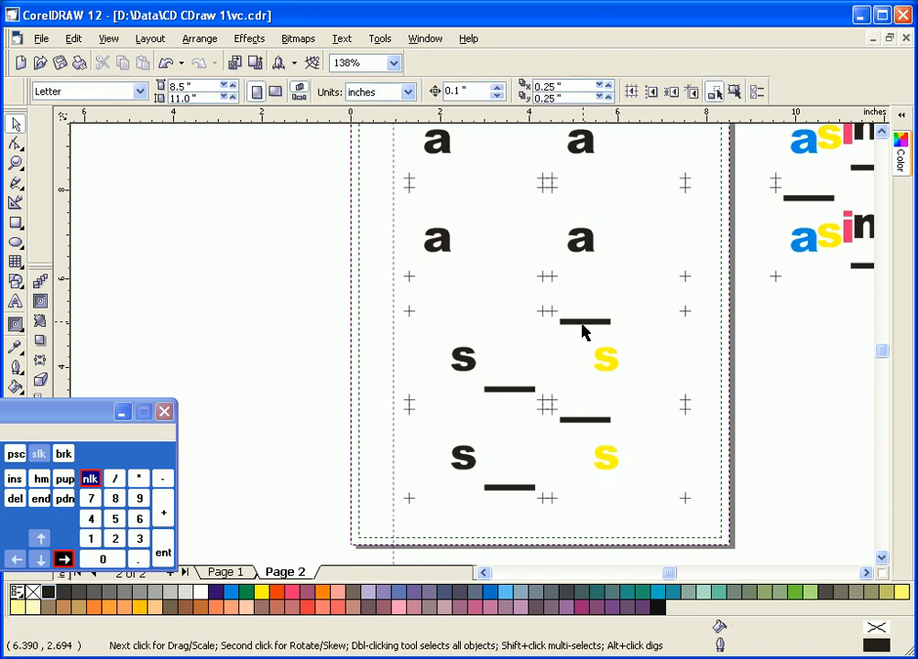
pyautogui.click(583, 324)
pyautogui.press('Delete')
pyautogui.click(584, 420)
pyautogui.press('Delete')
# Delete the two remaining black bars on the lower block's left cards.
pyautogui.click(509, 390)
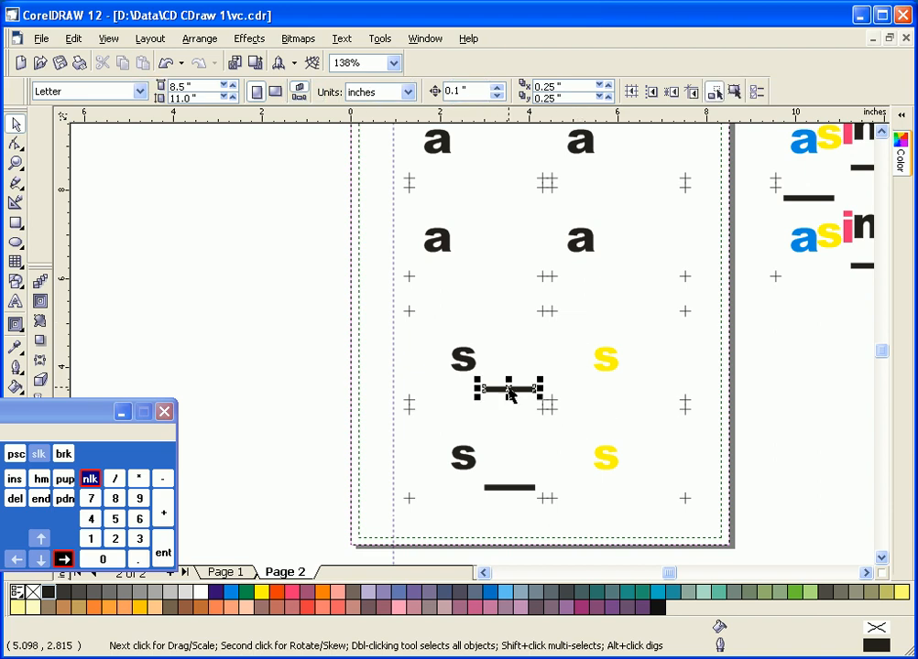
pyautogui.press('Delete')
pyautogui.click(510, 487)
pyautogui.press('Delete')
# Fill the yellow "s" letters on the lower block's two right cards with black.
pyautogui.moveTo(587, 493); pyautogui.dragTo(638, 341)
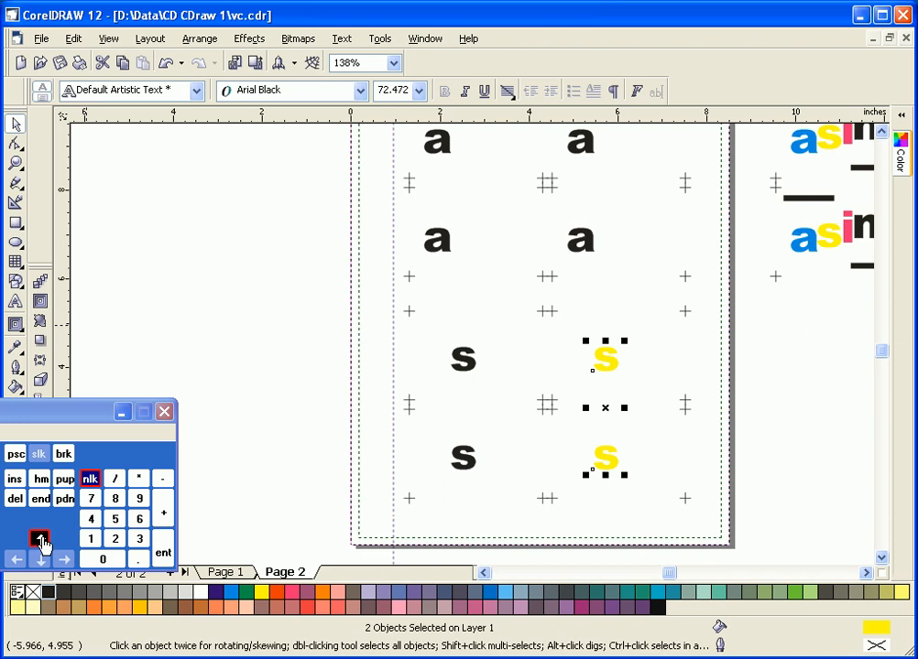
pyautogui.click(48, 593)
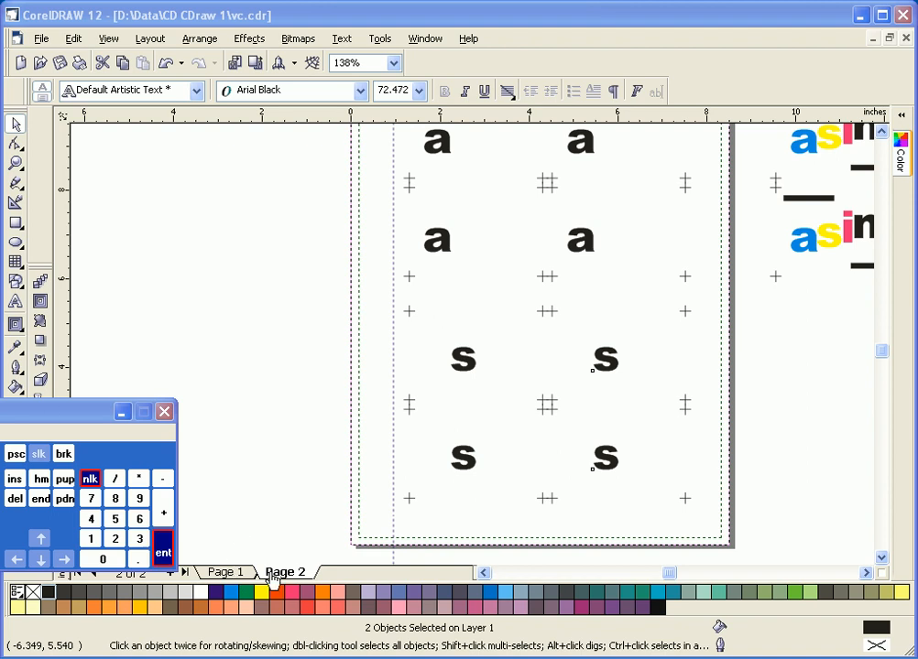
# Insert a new blank page after Page 2.
pyautogui.moveTo(137, 431); pyautogui.dragTo(93, 416)
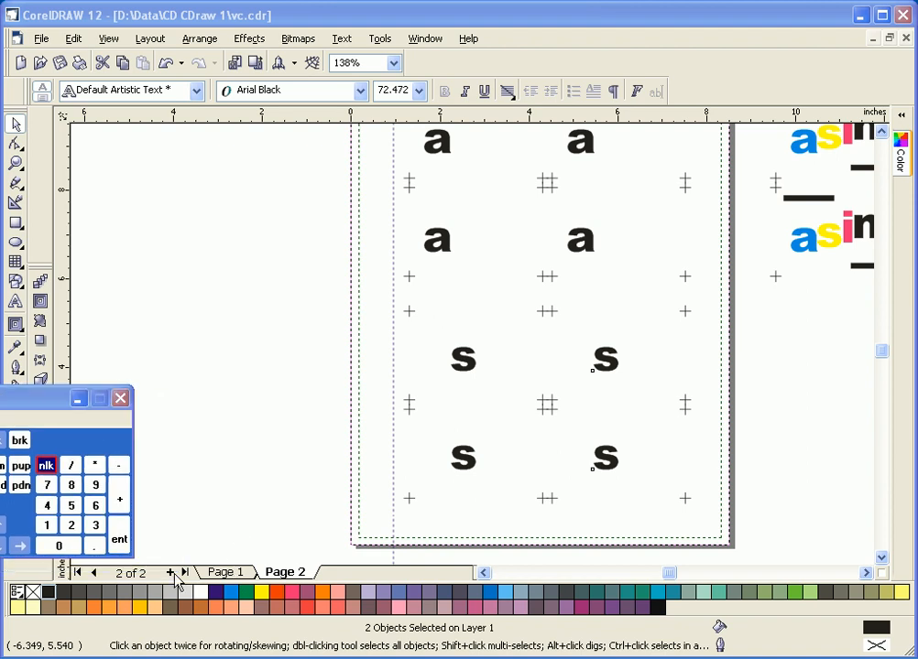
pyautogui.click(171, 573)
pyautogui.press('z')
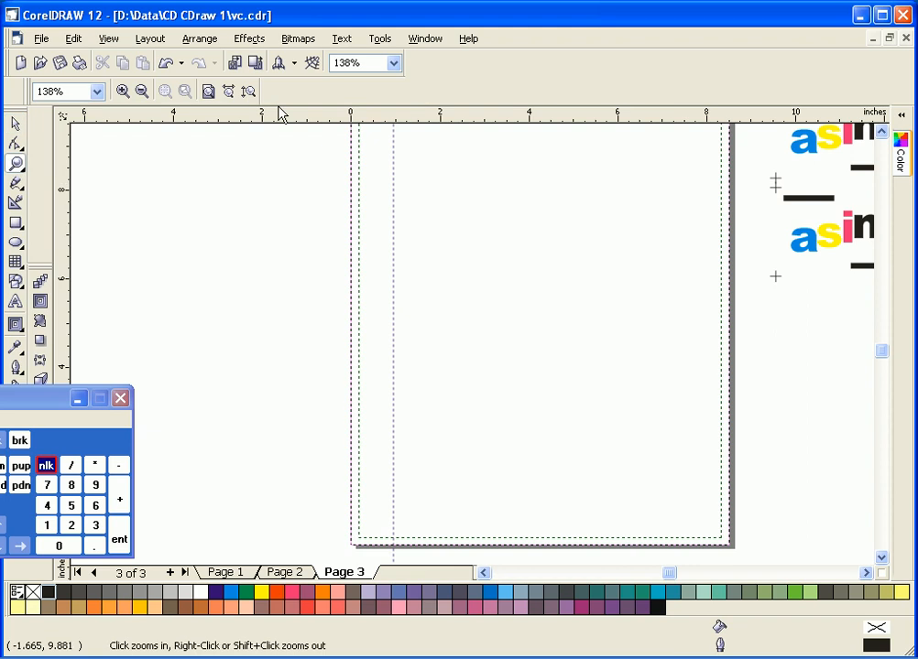
pyautogui.click(207, 91)
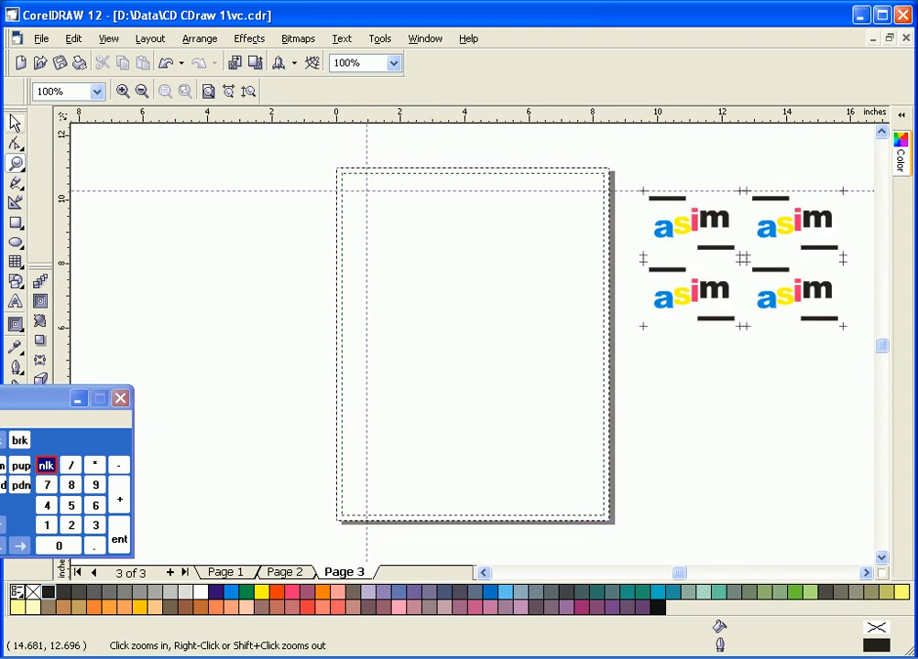
pyautogui.press('space')
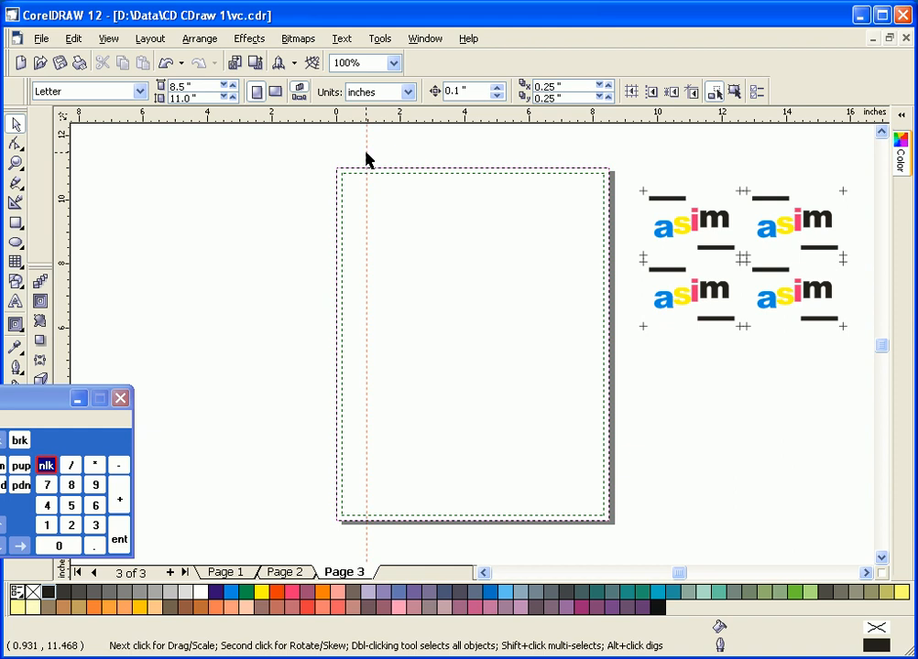
# Place a copy of the full-color four-card block from beside the page onto the upper half of Page 3.
pyautogui.moveTo(859, 161); pyautogui.dragTo(606, 414)
pyautogui.moveTo(740, 257); pyautogui.dragTo(452, 415)
pyautogui.moveTo(451, 415); pyautogui.dragTo(452, 417)
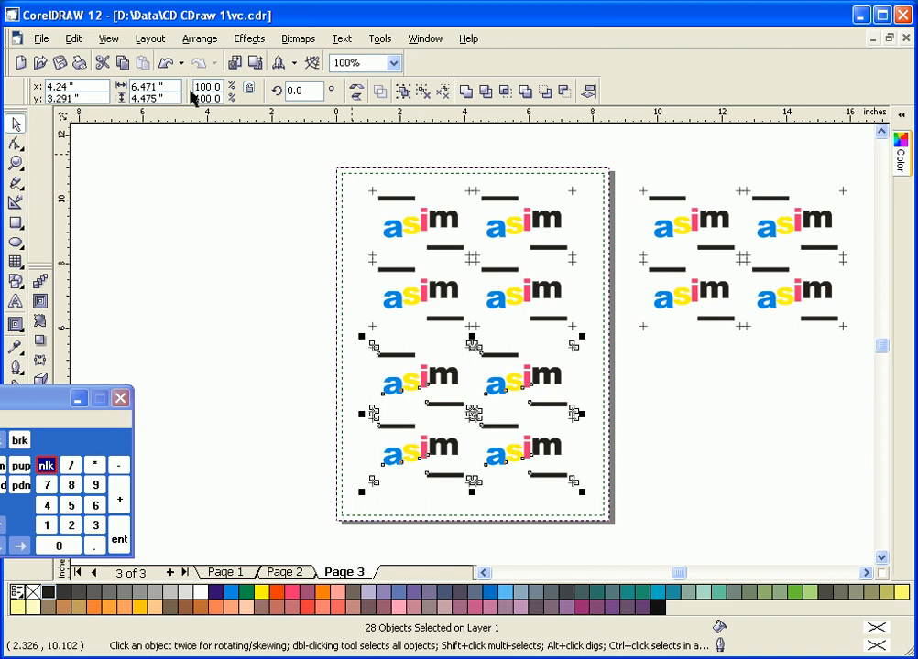
pyautogui.click(165, 66)
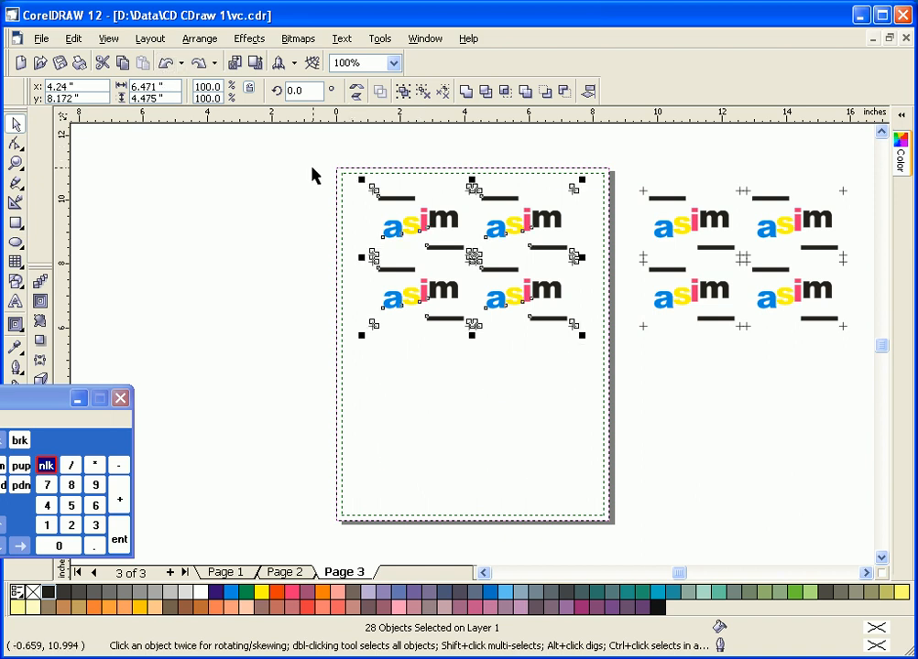
pyautogui.moveTo(307, 162); pyautogui.dragTo(611, 369)
pyautogui.press('Delete')
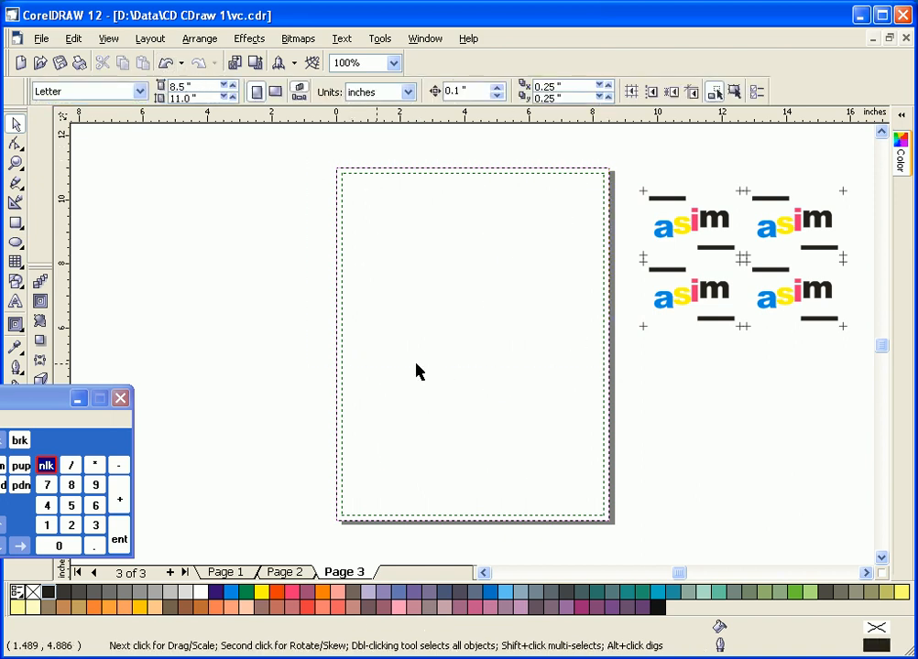
pyautogui.hotkey('ctrl', 'z')
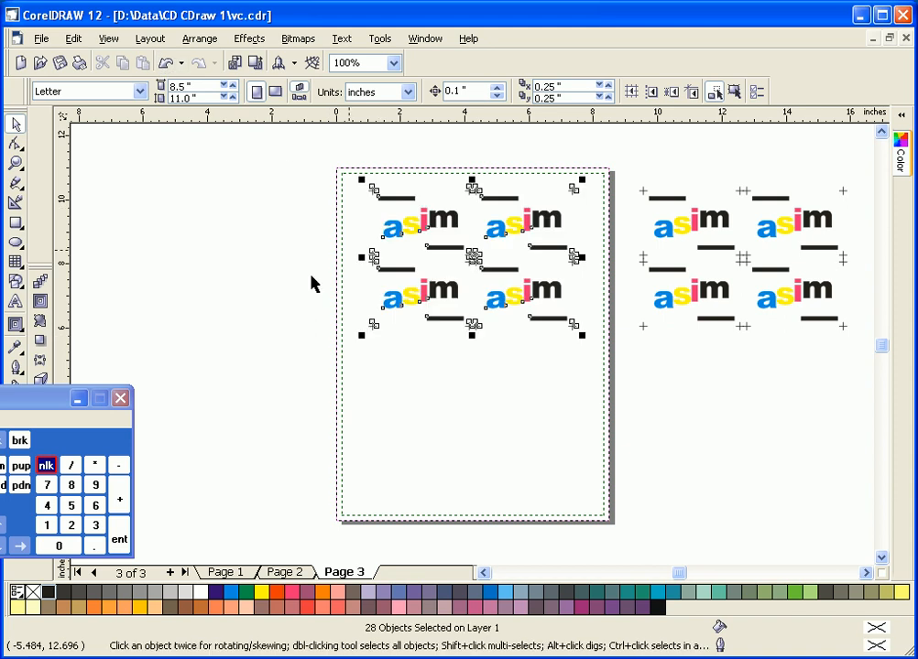
pyautogui.press('z')
pyautogui.moveTo(286, 150); pyautogui.dragTo(619, 353)
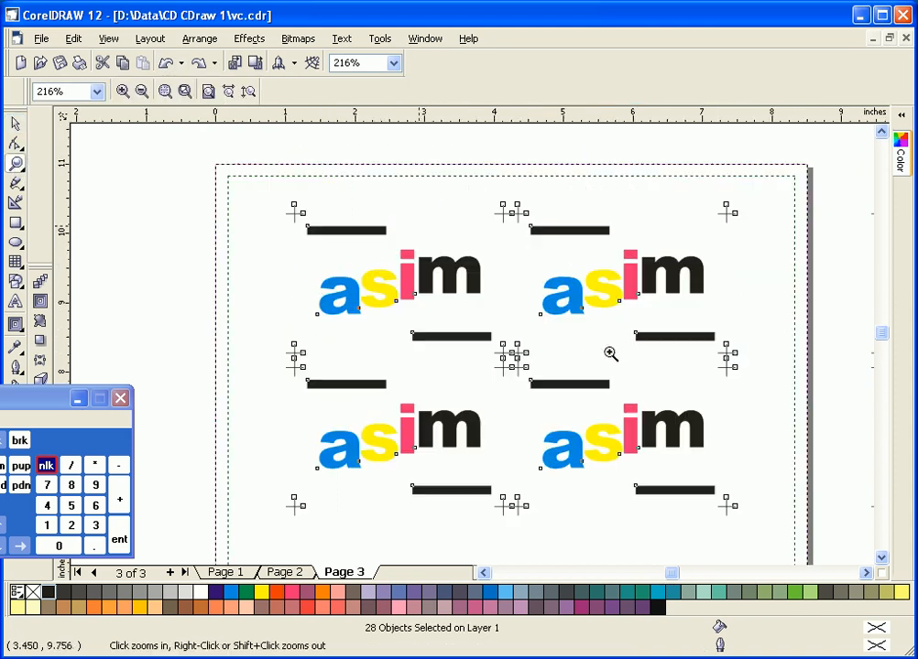
pyautogui.click(197, 64)
pyautogui.click(168, 65)
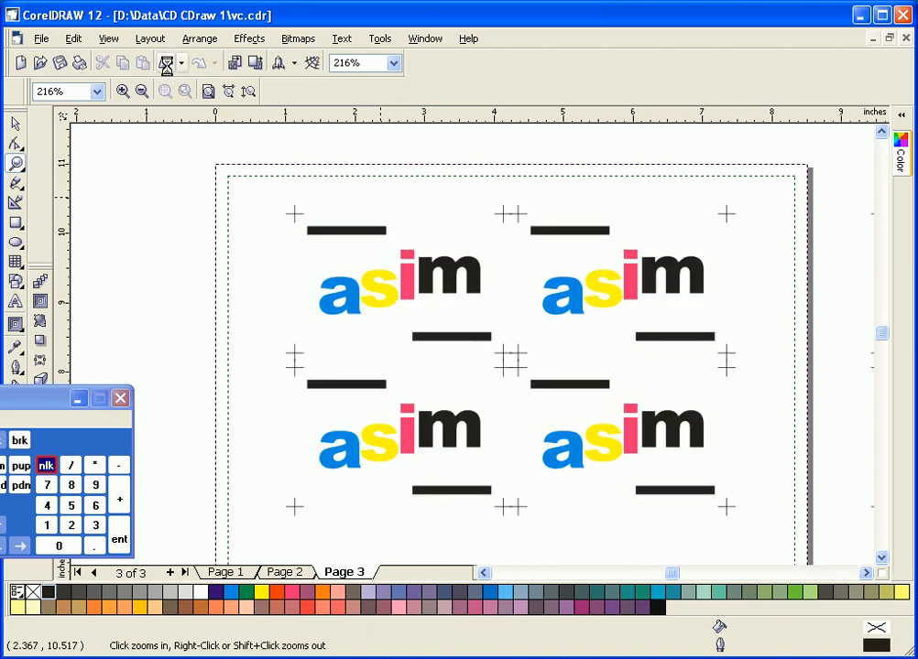
pyautogui.click(168, 66)
pyautogui.click(181, 63)
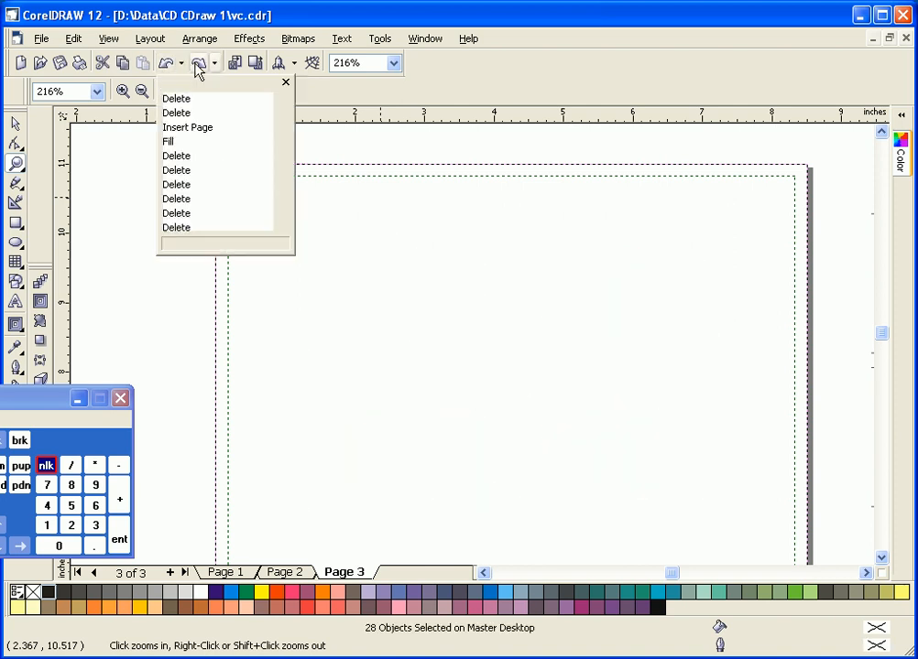
pyautogui.click(174, 96)
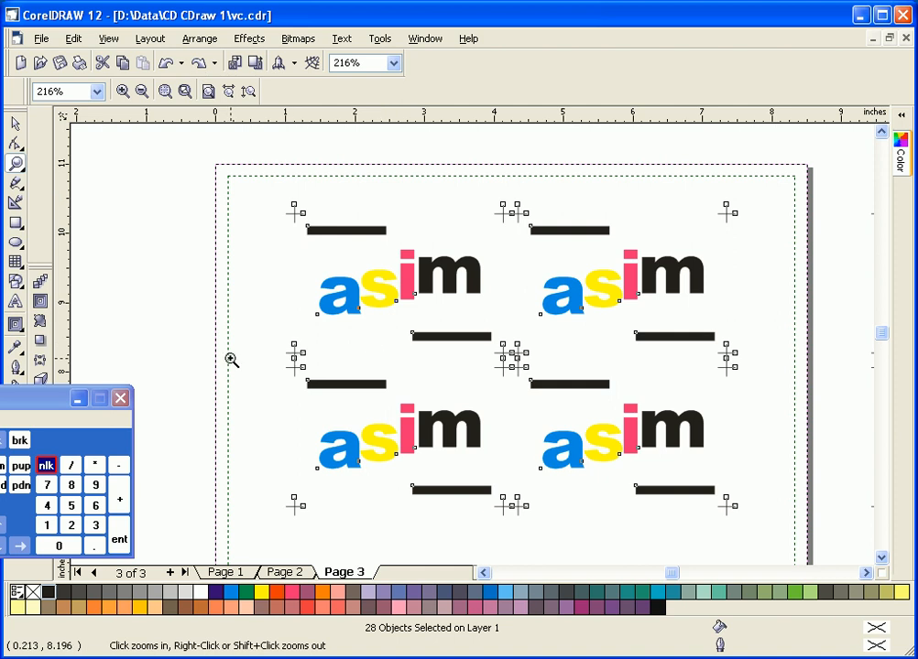
pyautogui.rightClick(685, 461)
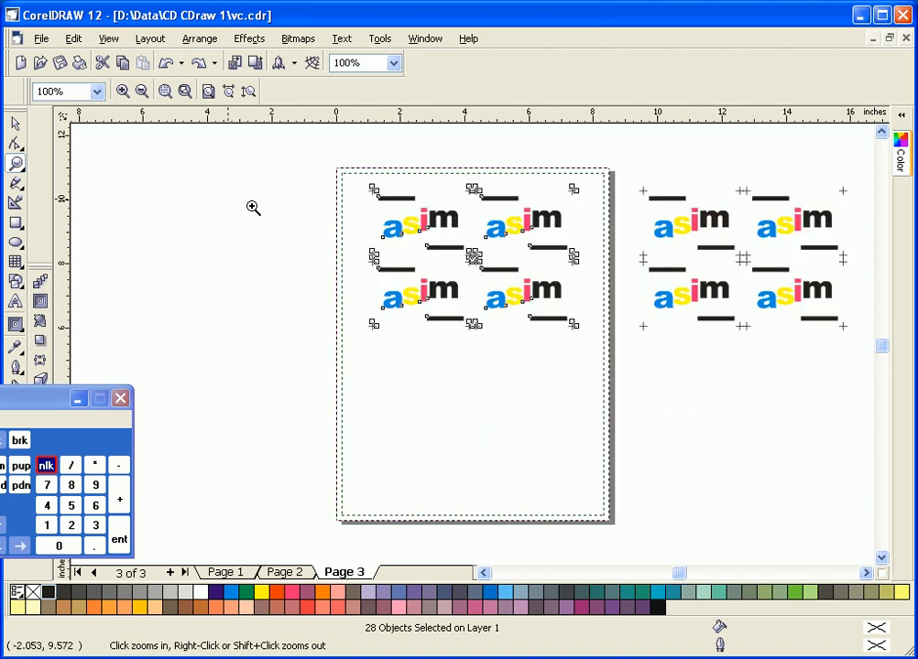
pyautogui.click(14, 122)
pyautogui.click(14, 163)
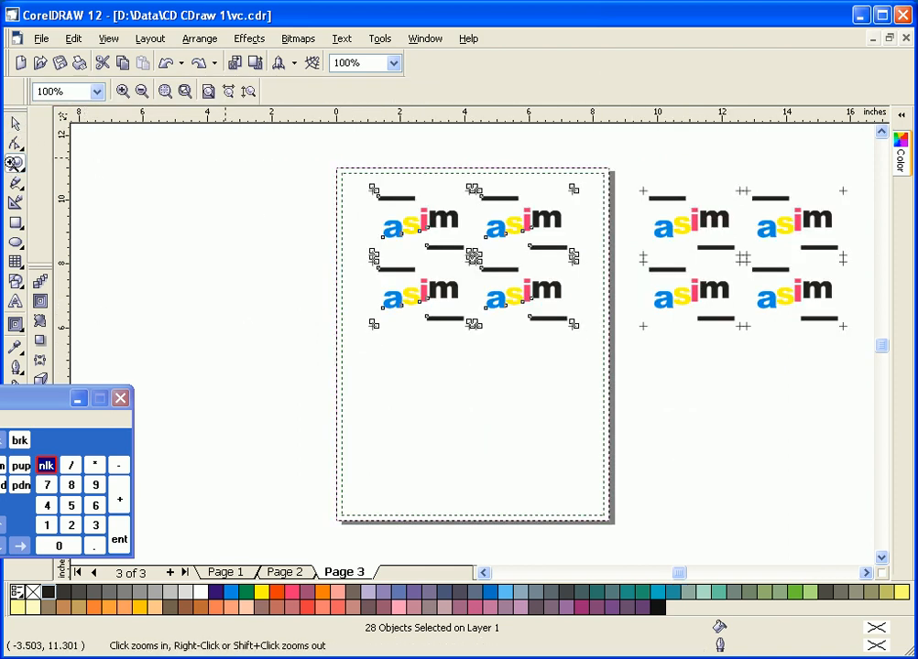
pyautogui.moveTo(246, 148); pyautogui.dragTo(656, 522)
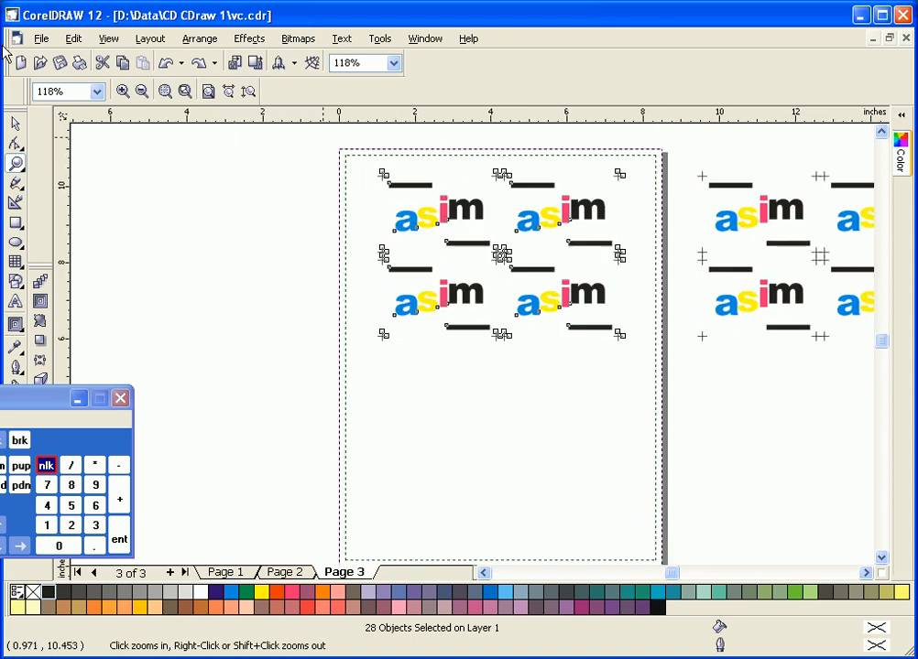
pyautogui.click(13, 123)
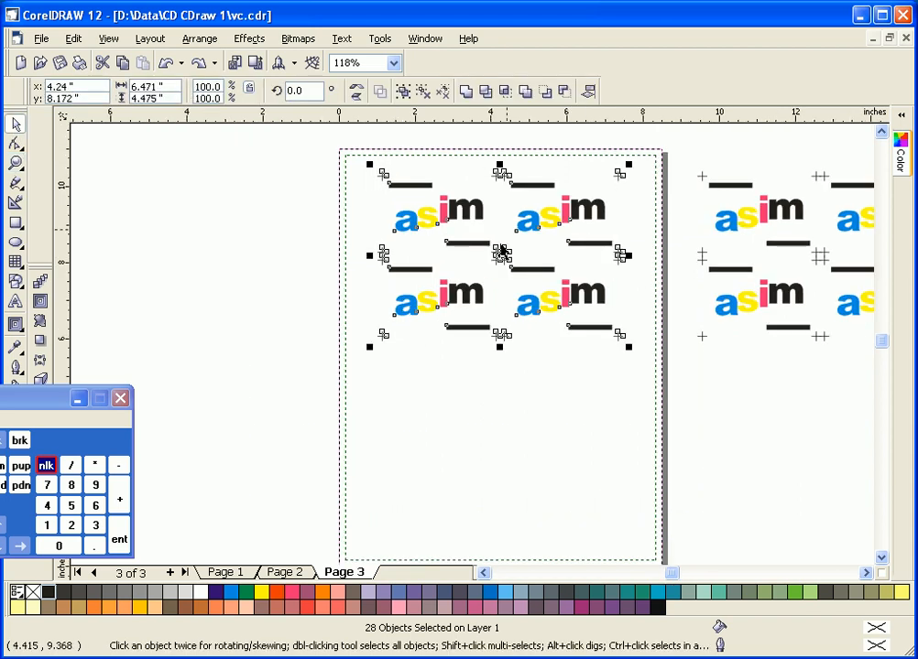
# Move the full-color four-card block on Page 3 off the page, into the empty area on its left side.
pyautogui.click(285, 572)
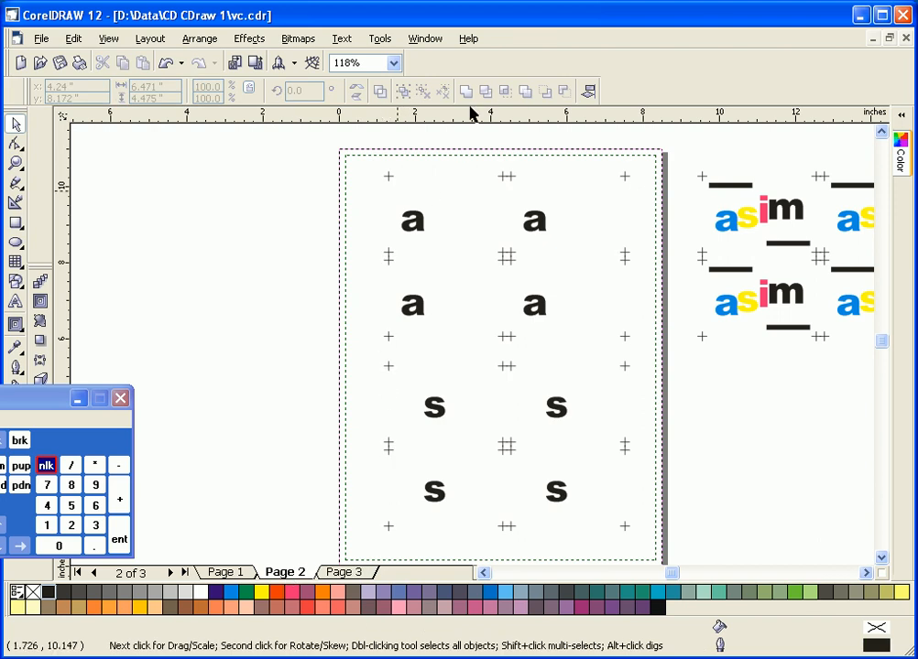
pyautogui.click(339, 574)
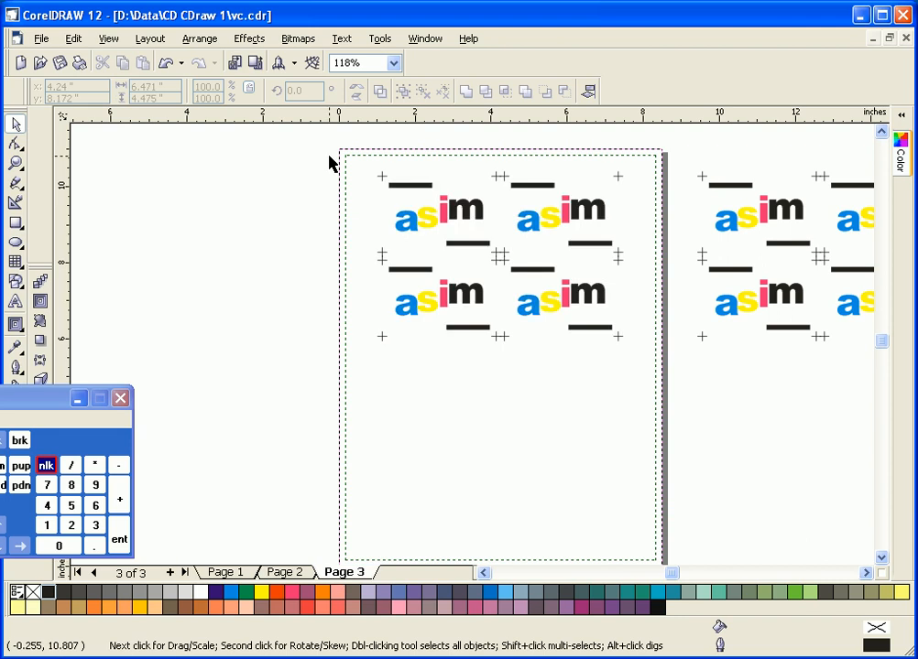
pyautogui.moveTo(328, 157)
pyautogui.mouseDown()
pyautogui.moveTo(529, 380)
pyautogui.moveTo(629, 418)
pyautogui.mouseUp()
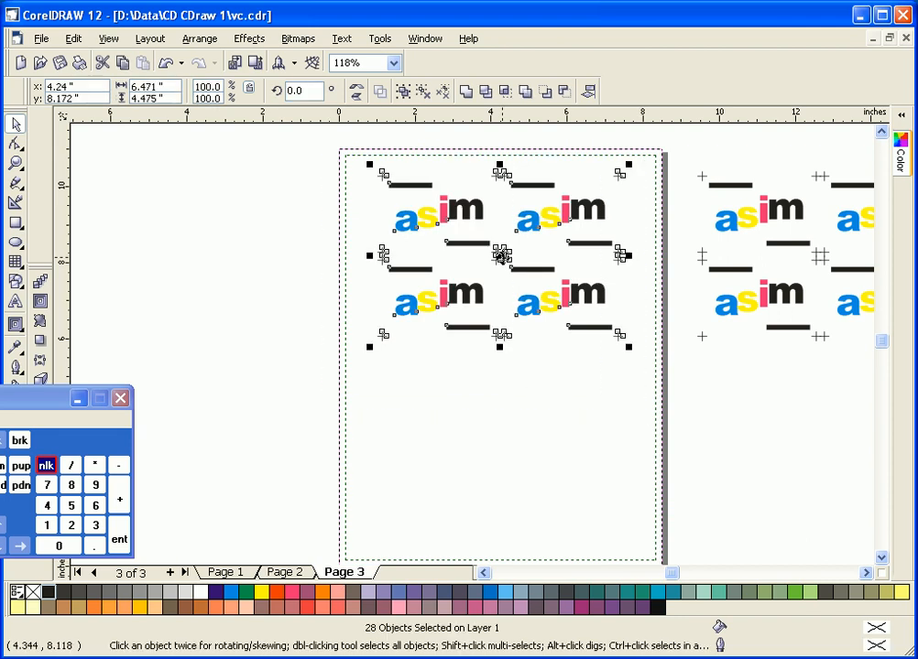
pyautogui.moveTo(502, 256); pyautogui.dragTo(181, 256)
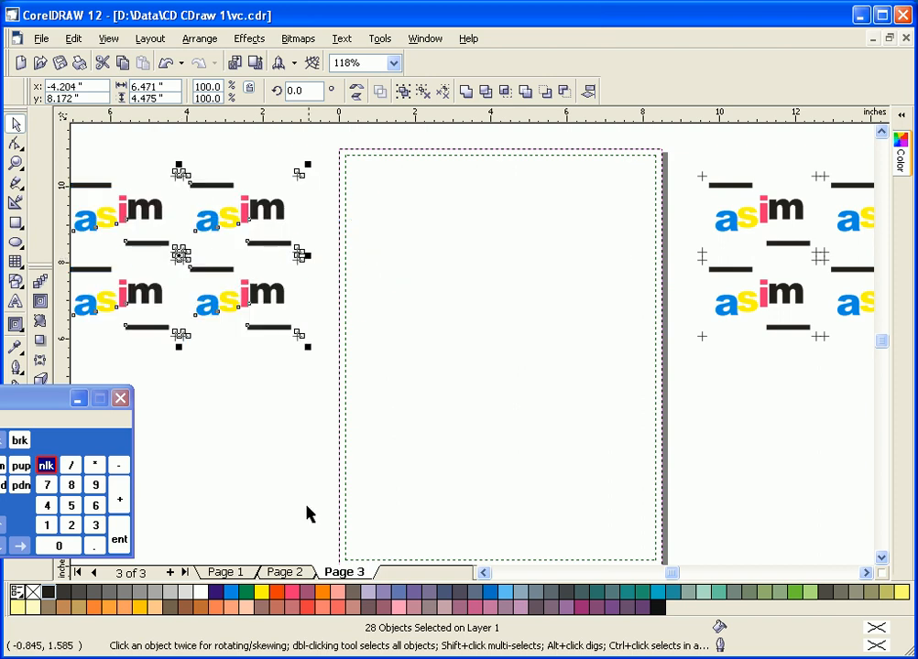
# On Page 2, group all objects of the full-color four-card block lying beside the page.
pyautogui.click(284, 573)
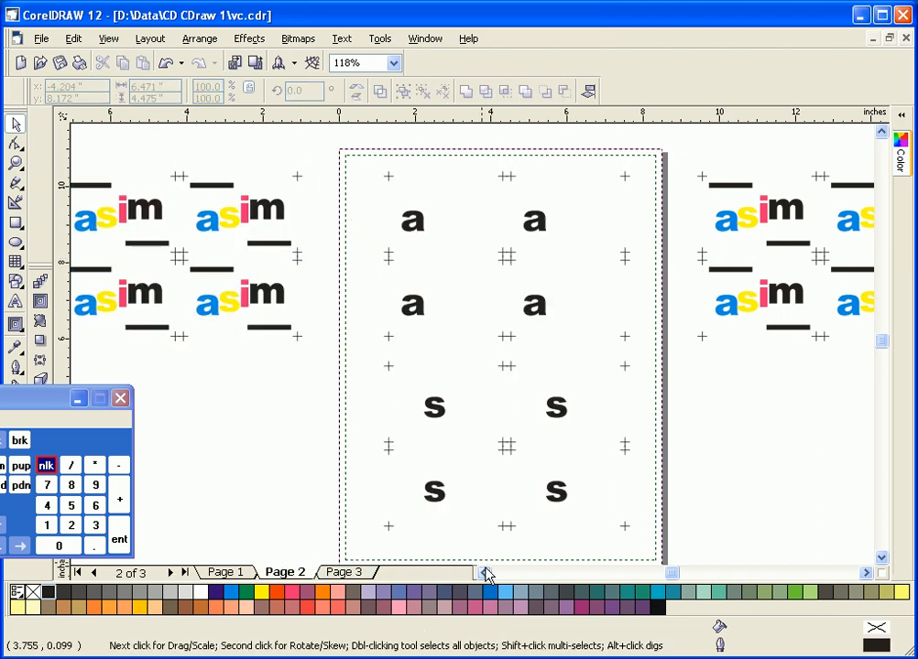
pyautogui.click(482, 574)
pyautogui.click(482, 573)
pyautogui.moveTo(204, 160); pyautogui.dragTo(480, 404)
pyautogui.click(403, 91)
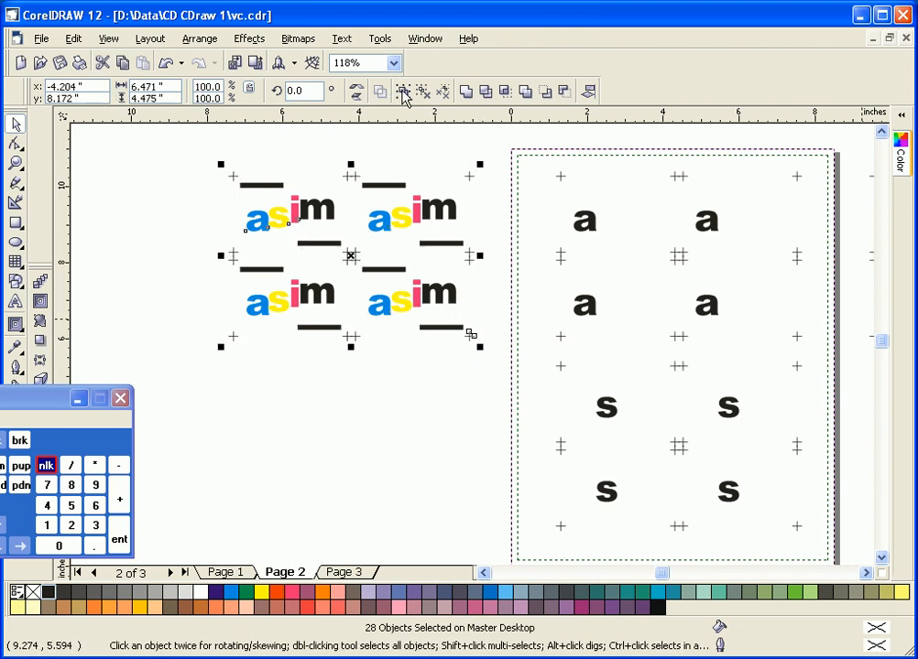
# Align the grouped full-color block level with the upper-left crop mark of Page 2.
pyautogui.keyDown('shift'); pyautogui.click(561, 176); pyautogui.keyUp('shift')
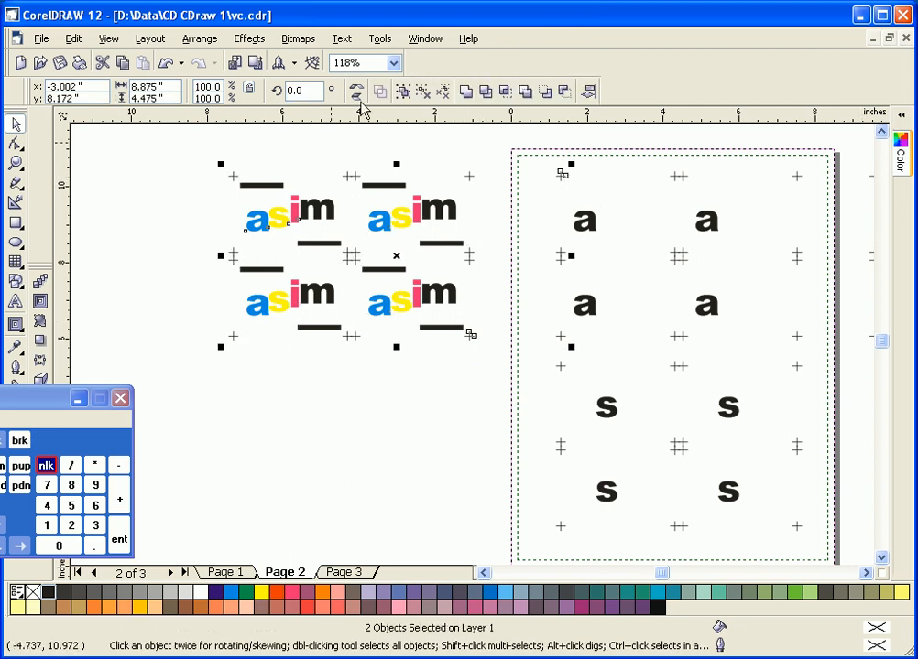
pyautogui.moveTo(38, 395); pyautogui.dragTo(389, 413)
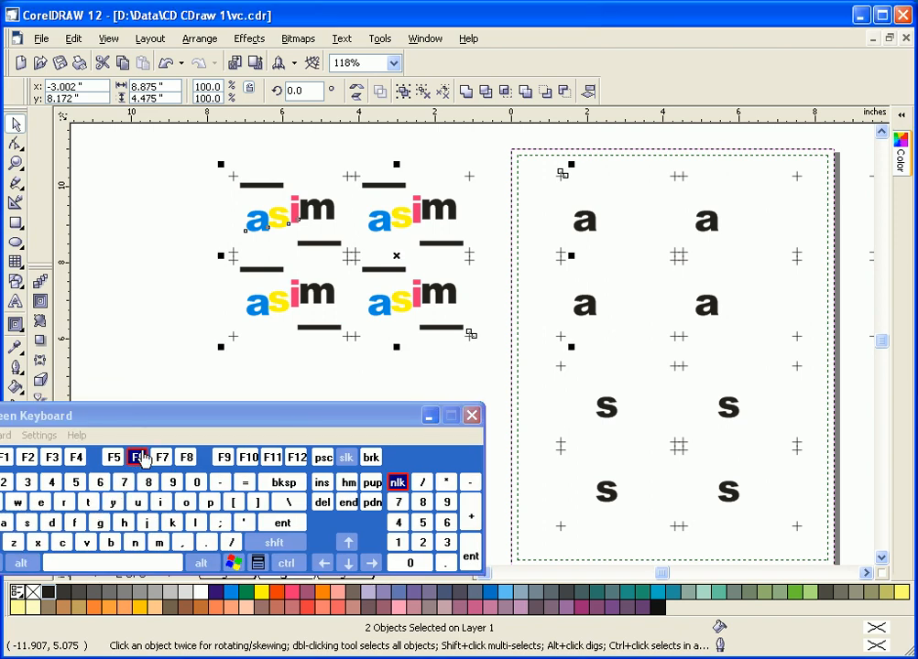
pyautogui.click(274, 385)
pyautogui.moveTo(337, 432); pyautogui.dragTo(51, 397)
# Duplicate the grouped full-color block directly below itself and bottom-align the copy with the lower-left crop mark of Page 2.
pyautogui.click(316, 295)
pyautogui.click(316, 295)
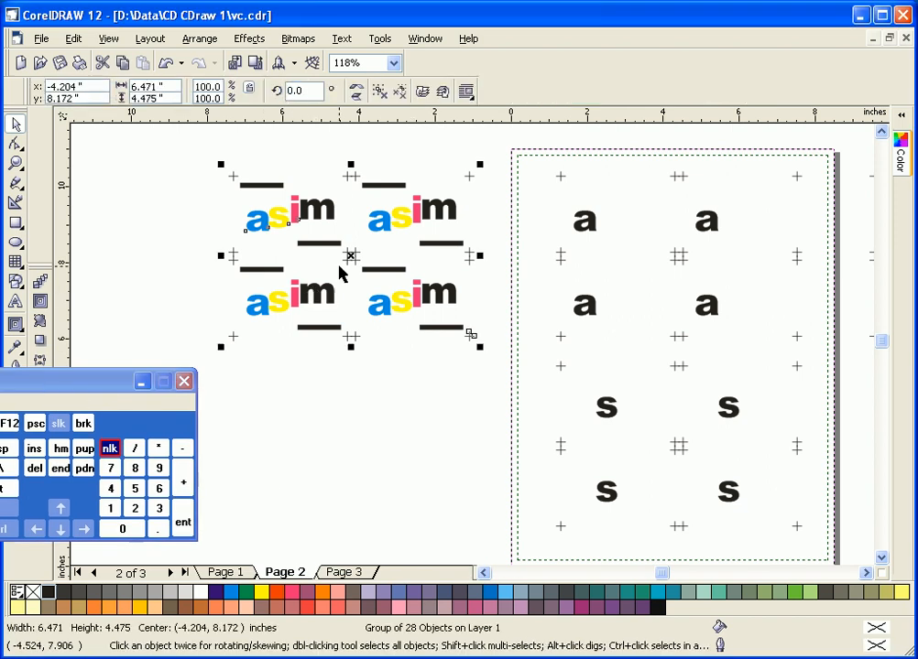
pyautogui.moveTo(353, 255); pyautogui.dragTo(341, 443)
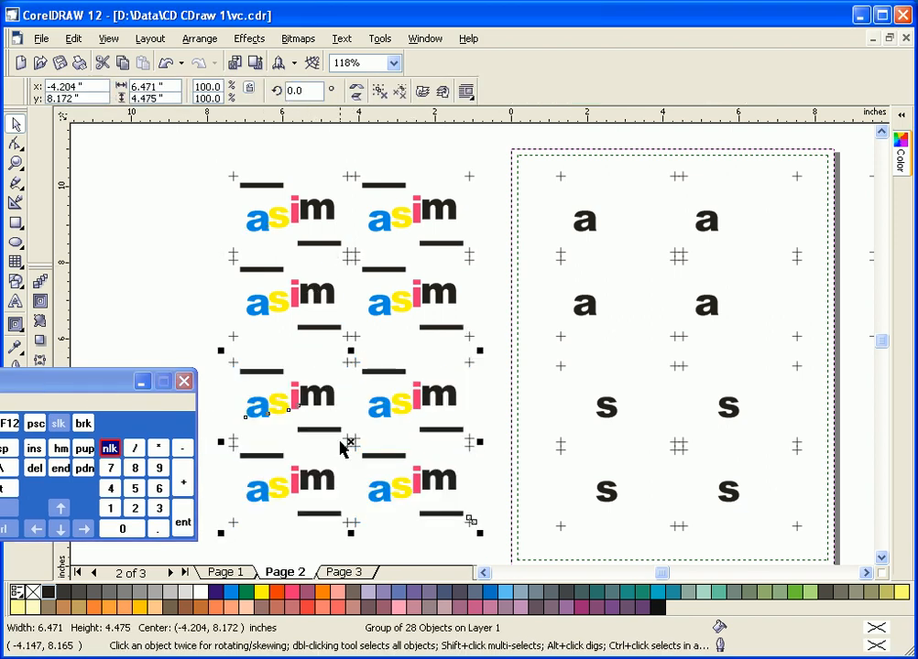
pyautogui.keyDown('shift'); pyautogui.click(561, 529); pyautogui.keyUp('shift')
pyautogui.moveTo(31, 411); pyautogui.dragTo(222, 303)
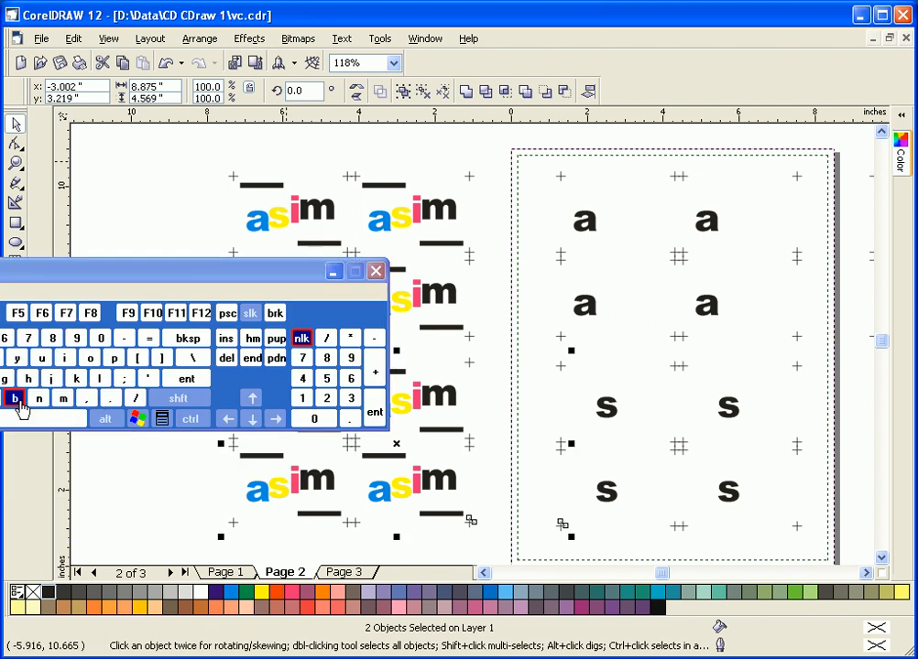
pyautogui.click(144, 209)
pyautogui.moveTo(244, 279); pyautogui.dragTo(4, 384)
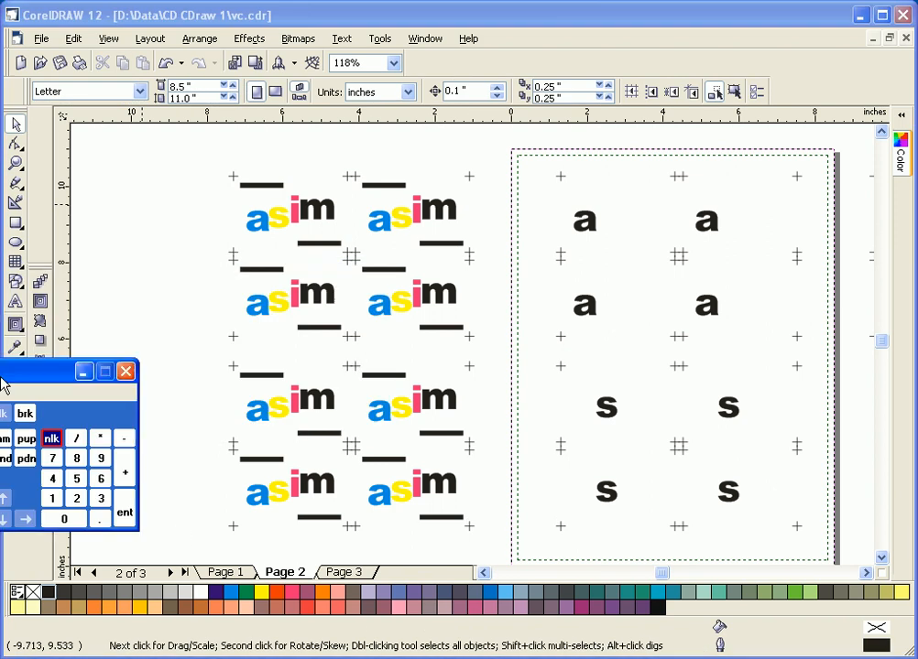
# Group the two stacked full-color blocks together, and group all black letters and crop marks on Page 2.
pyautogui.moveTo(191, 537); pyautogui.dragTo(492, 154)
pyautogui.click(358, 90)
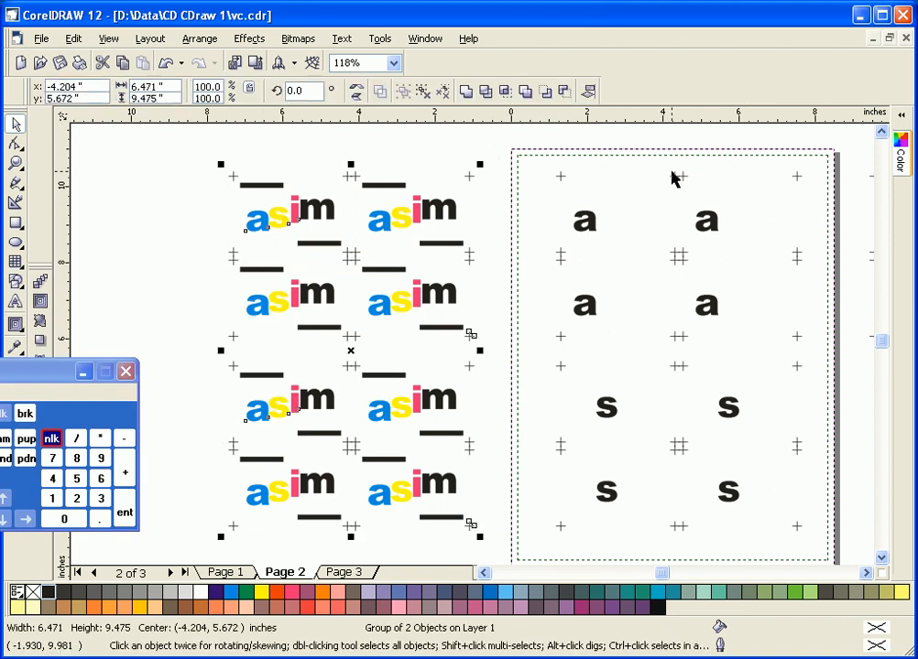
pyautogui.click(866, 572)
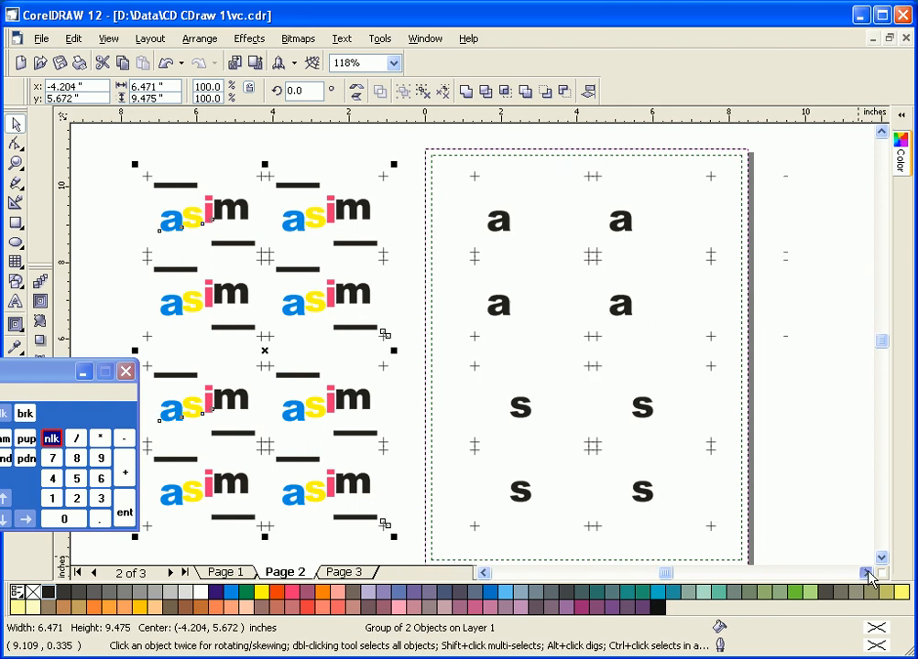
pyautogui.moveTo(447, 552); pyautogui.dragTo(753, 156)
pyautogui.click(408, 91)
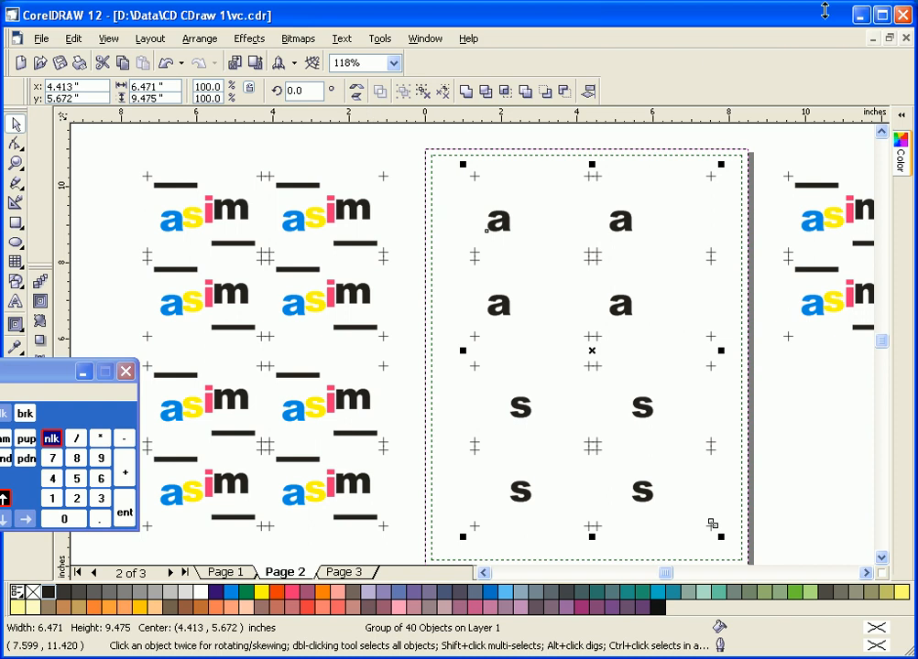
# Align the full-color group and the black letter group on Page 2 by their centers, horizontally and vertically.
pyautogui.click(318, 297)
pyautogui.keyDown('shift'); pyautogui.click(490, 304); pyautogui.keyUp('shift')
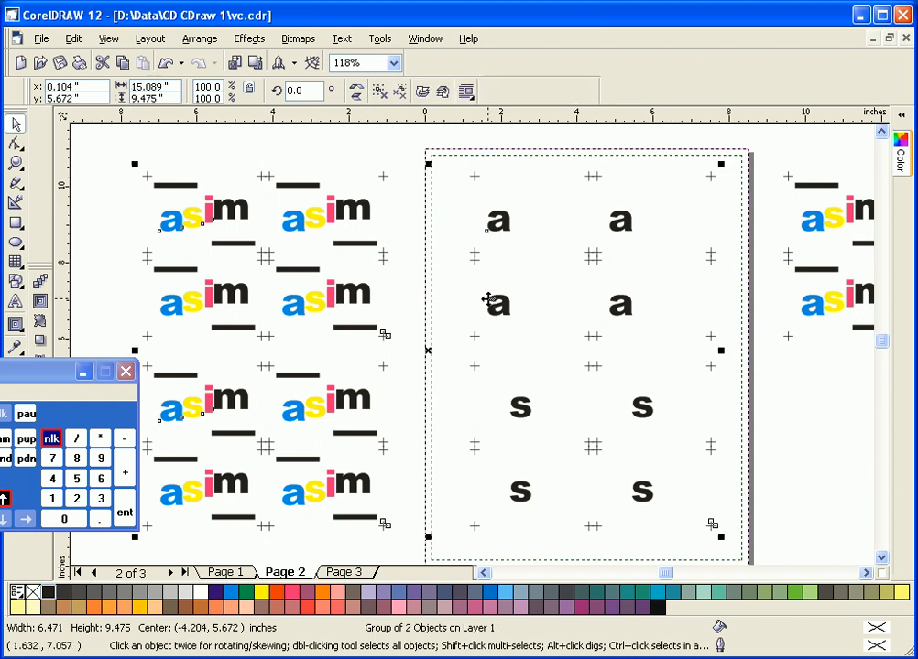
pyautogui.moveTo(55, 371); pyautogui.dragTo(325, 408)
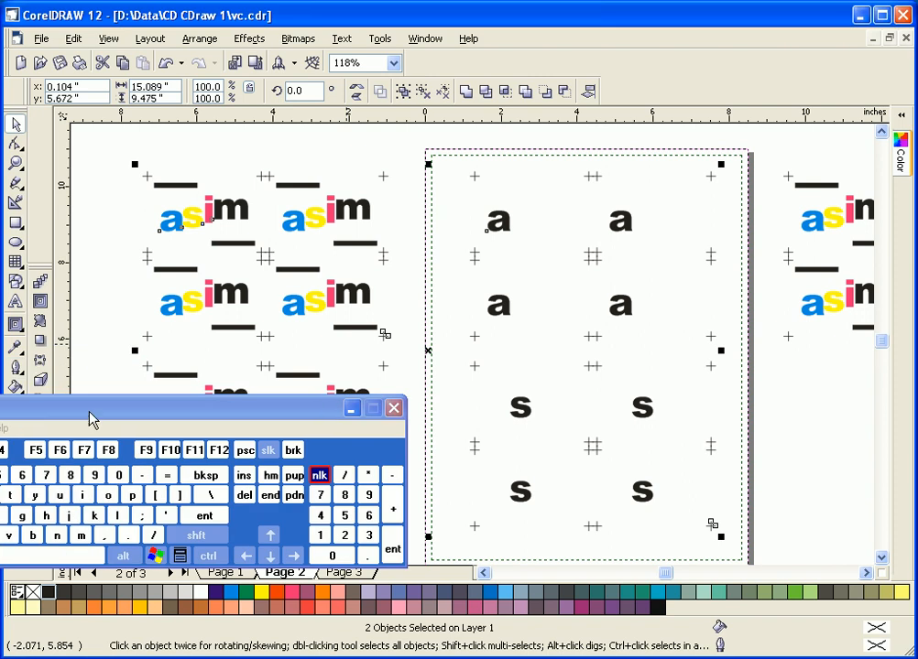
pyautogui.moveTo(90, 416); pyautogui.dragTo(338, 396)
pyautogui.click(228, 515)
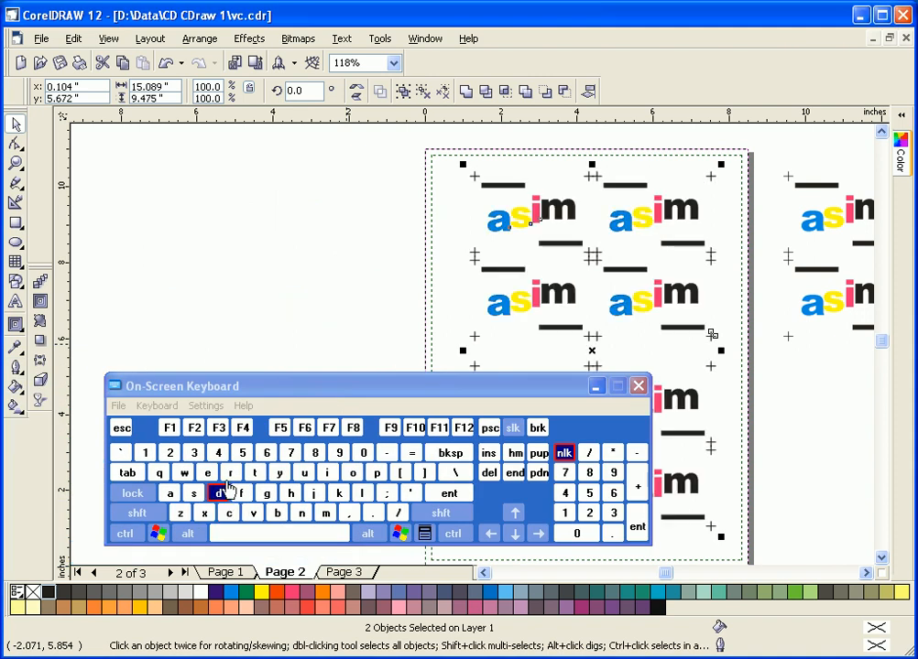
pyautogui.click(207, 472)
pyautogui.click(255, 358)
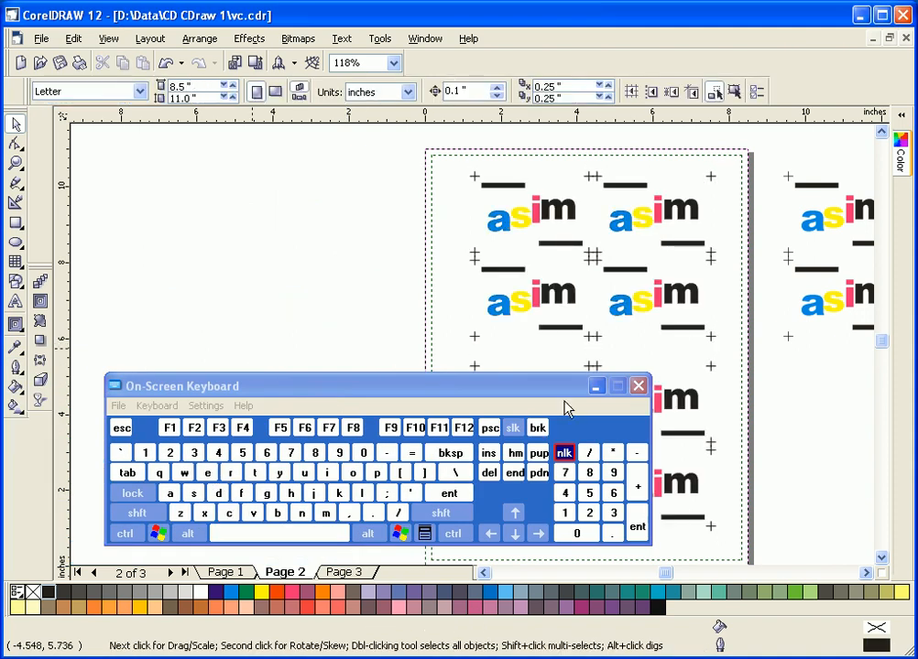
# Switch to Wireframe view and examine closely how the overlaid letter outlines and crop marks coincide.
pyautogui.moveTo(559, 387); pyautogui.dragTo(238, 392)
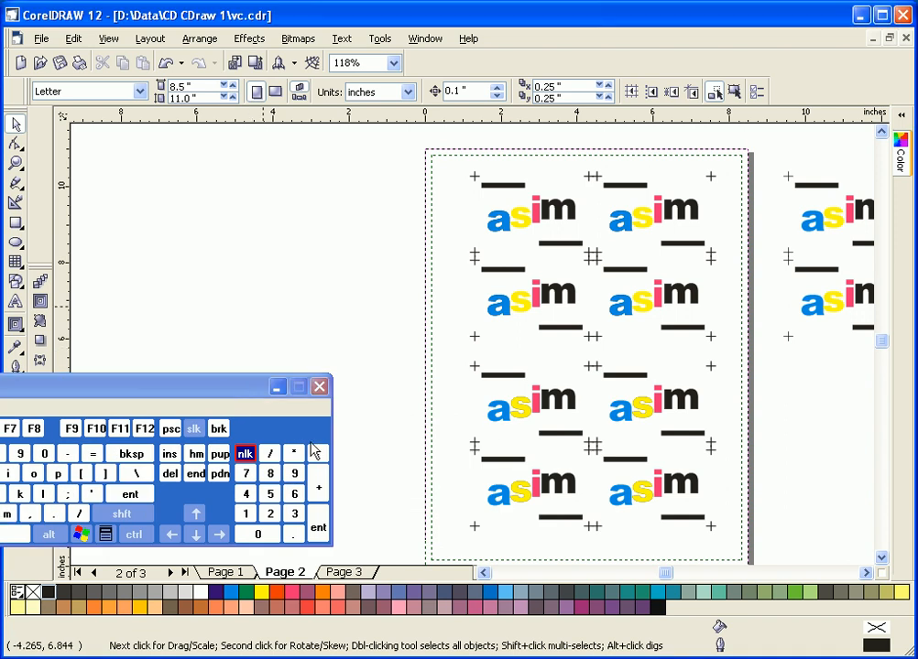
pyautogui.click(293, 534)
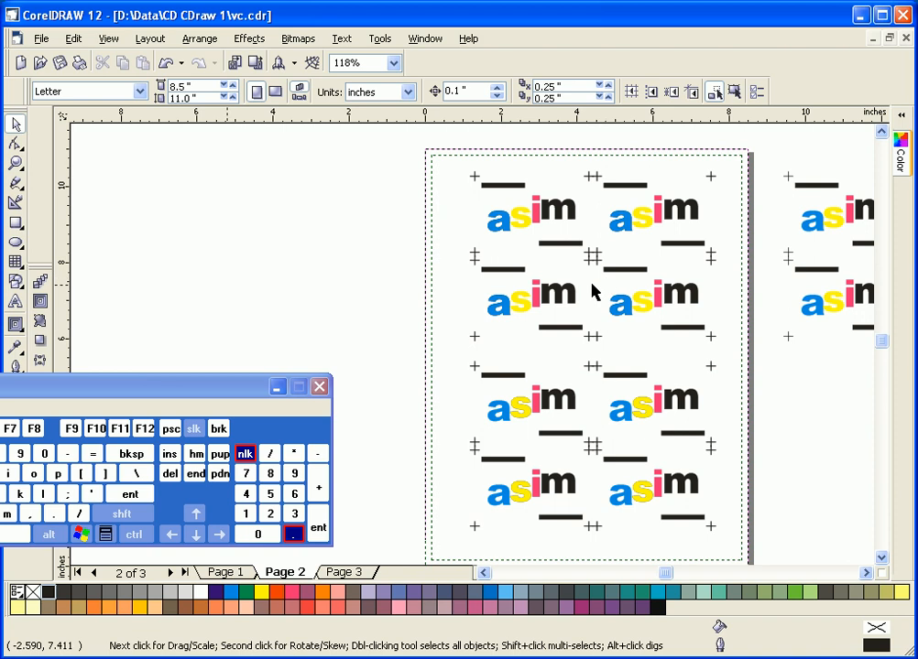
pyautogui.press('z')
pyautogui.moveTo(441, 172); pyautogui.dragTo(632, 336)
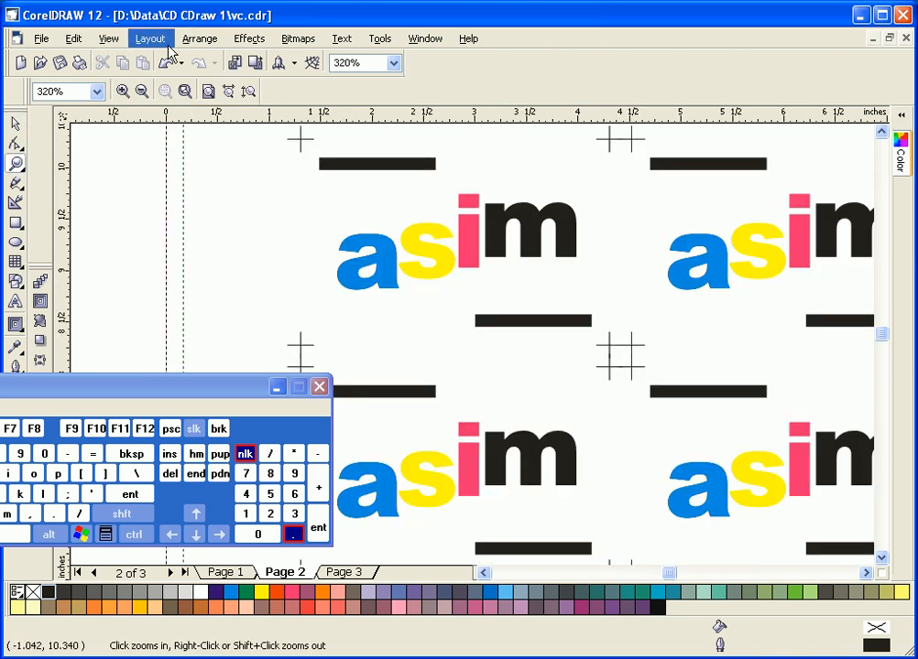
pyautogui.click(109, 40)
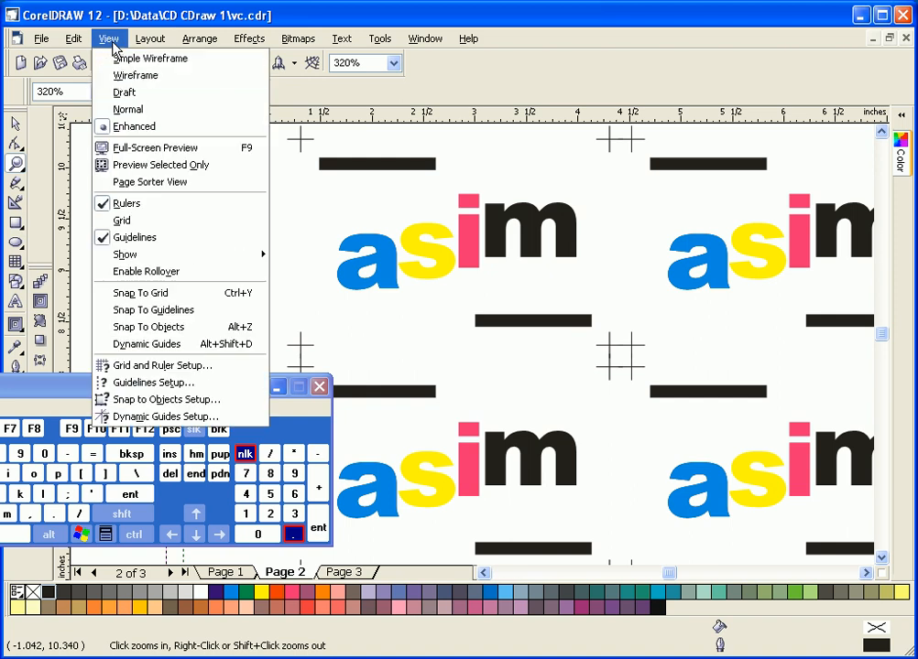
pyautogui.click(209, 77)
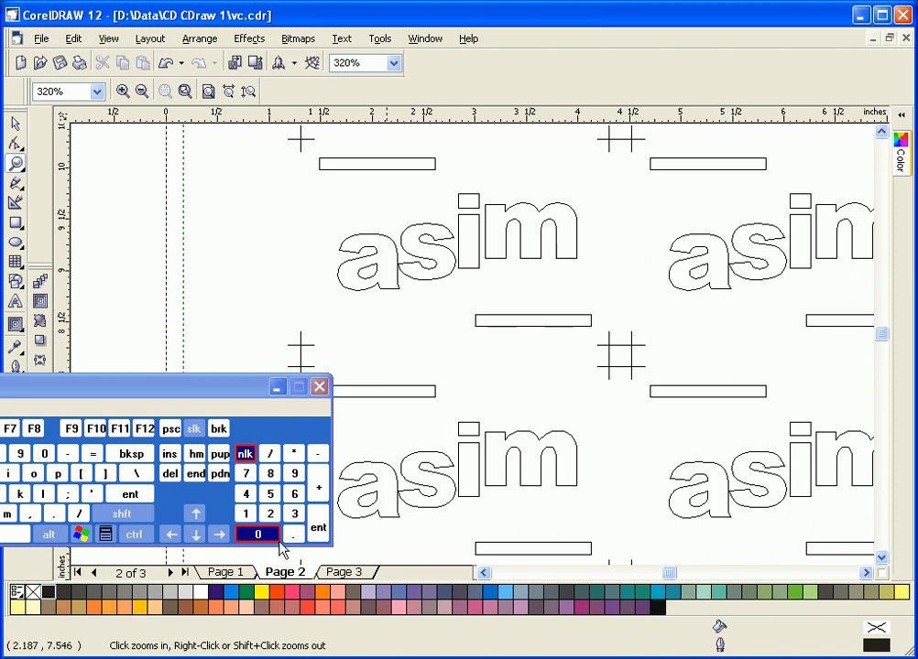
pyautogui.press('KP_Subtract')
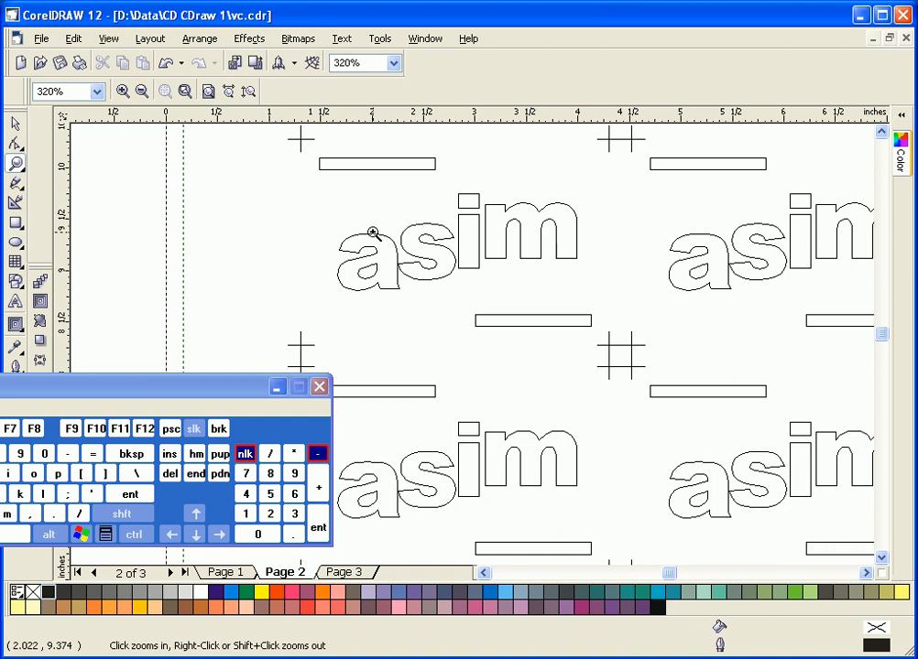
pyautogui.moveTo(303, 229); pyautogui.dragTo(435, 323)
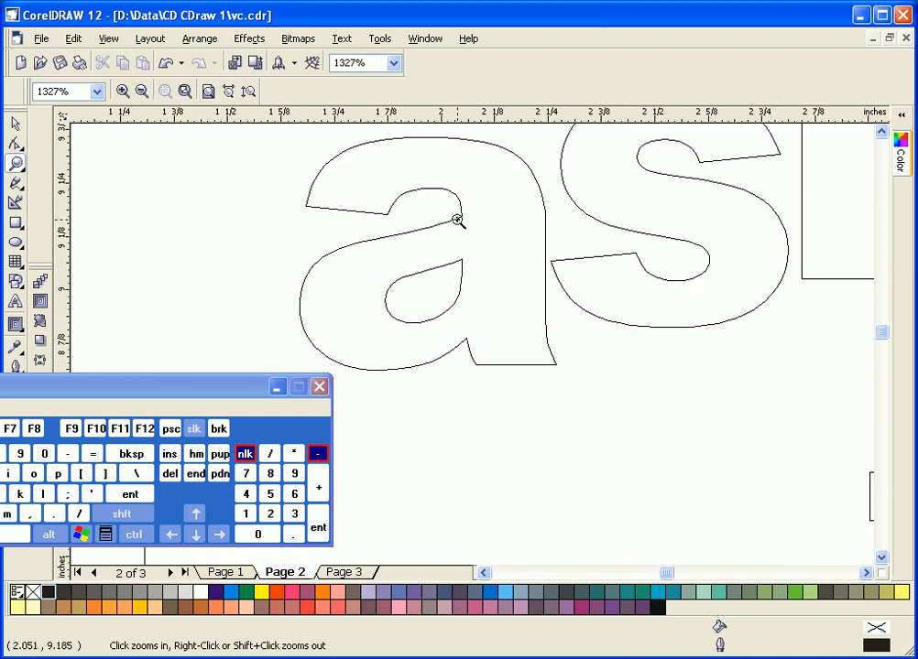
pyautogui.rightClick(415, 277)
pyautogui.rightClick(415, 277)
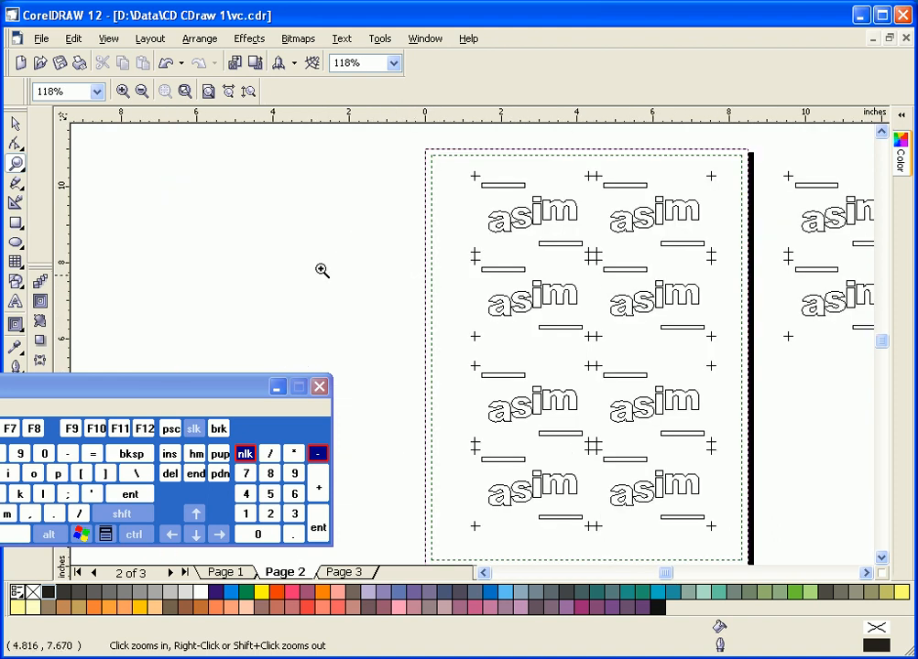
pyautogui.press('space')
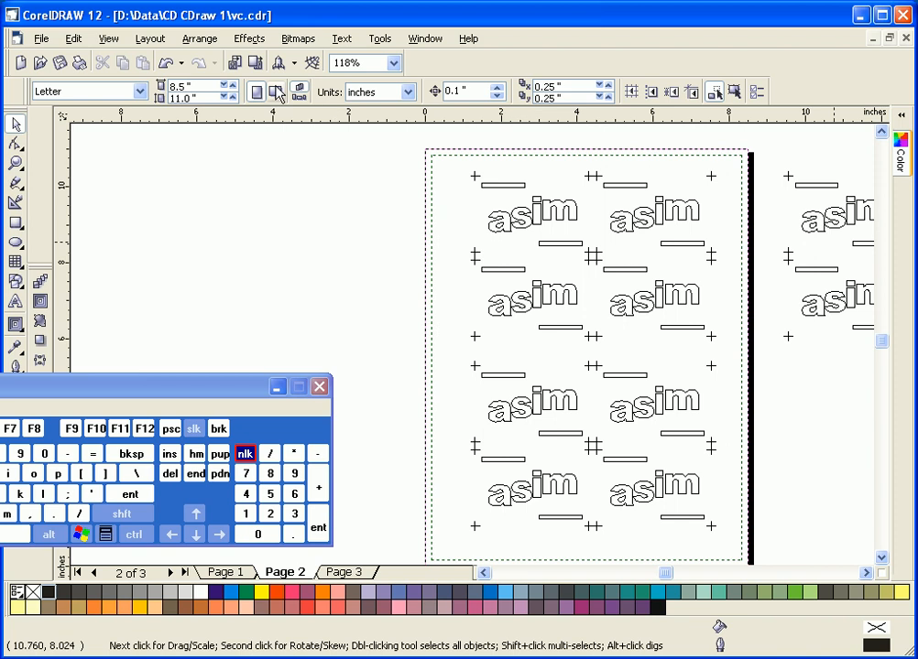
# Undo the center alignment of the two groups and restore the full-color view.
pyautogui.click(170, 65)
pyautogui.click(169, 66)
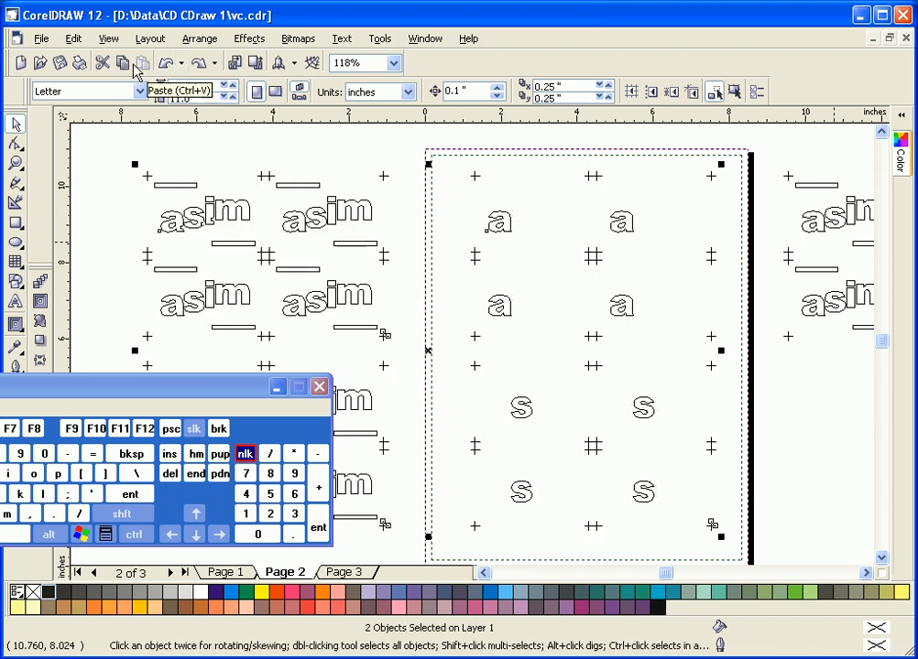
pyautogui.click(104, 40)
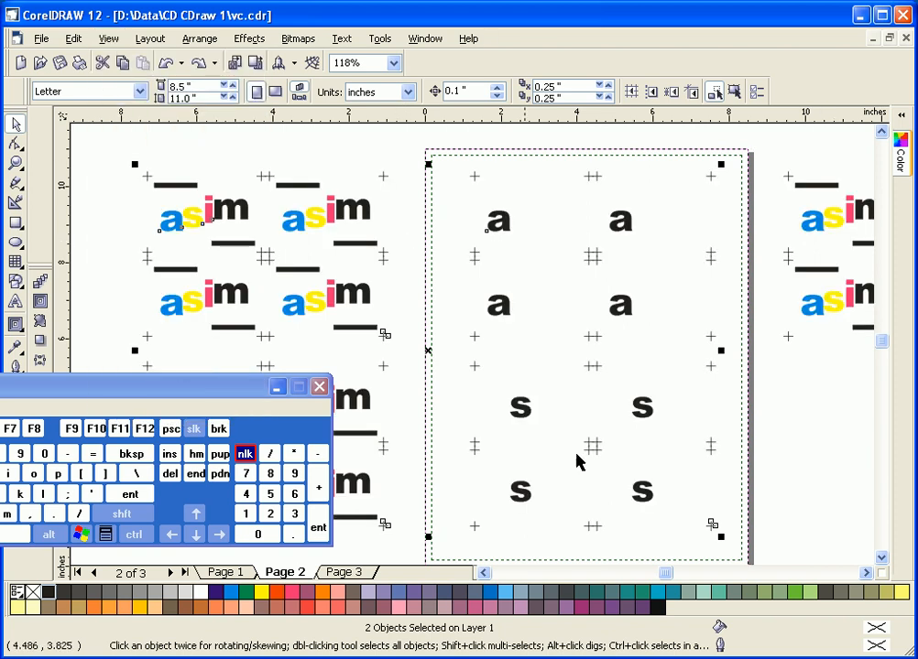
# Center the full-color eight-card group on Page 3, then shift it straight down by about 0.38 inches.
pyautogui.click(365, 576)
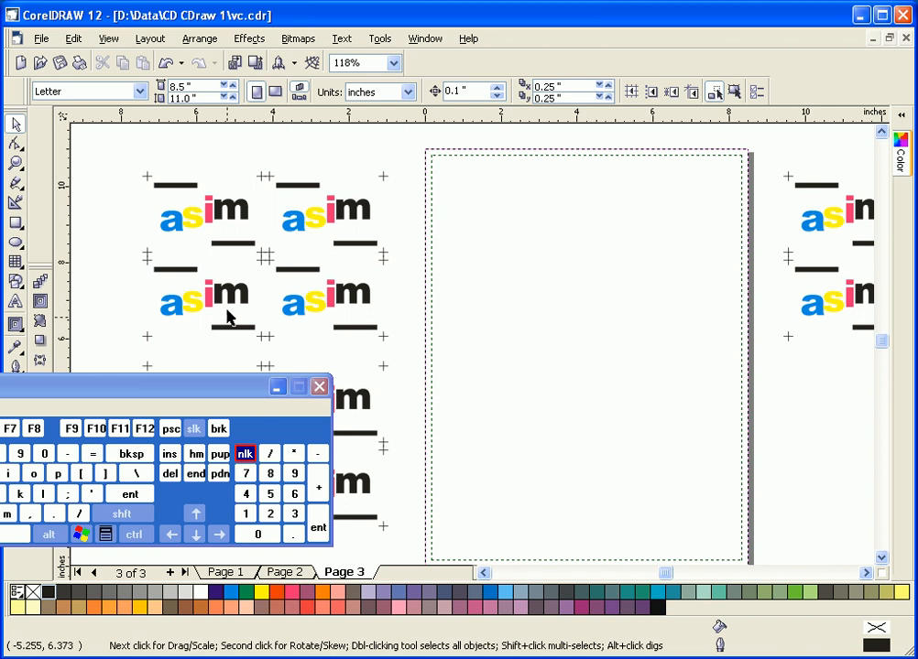
pyautogui.click(287, 221)
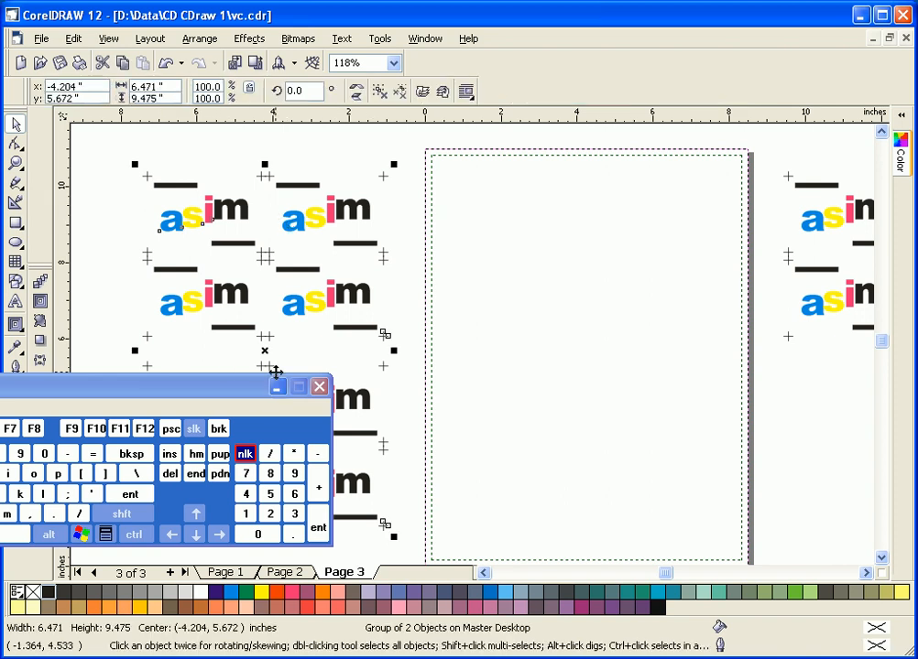
pyautogui.click(59, 476)
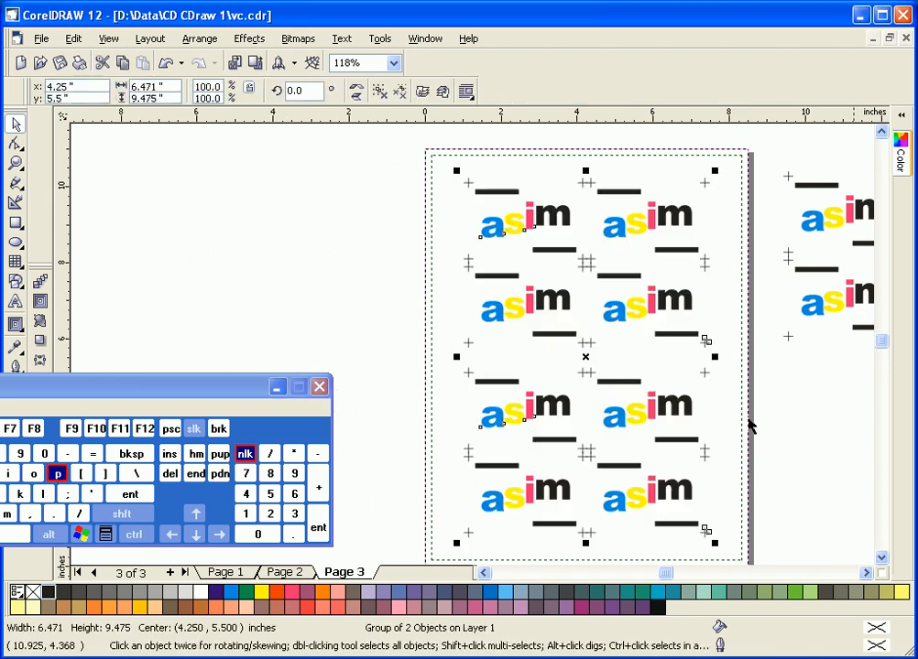
pyautogui.click(661, 351)
pyautogui.moveTo(663, 304)
pyautogui.mouseDown()
pyautogui.moveTo(640, 339)
pyautogui.moveTo(662, 319)
pyautogui.mouseUp()
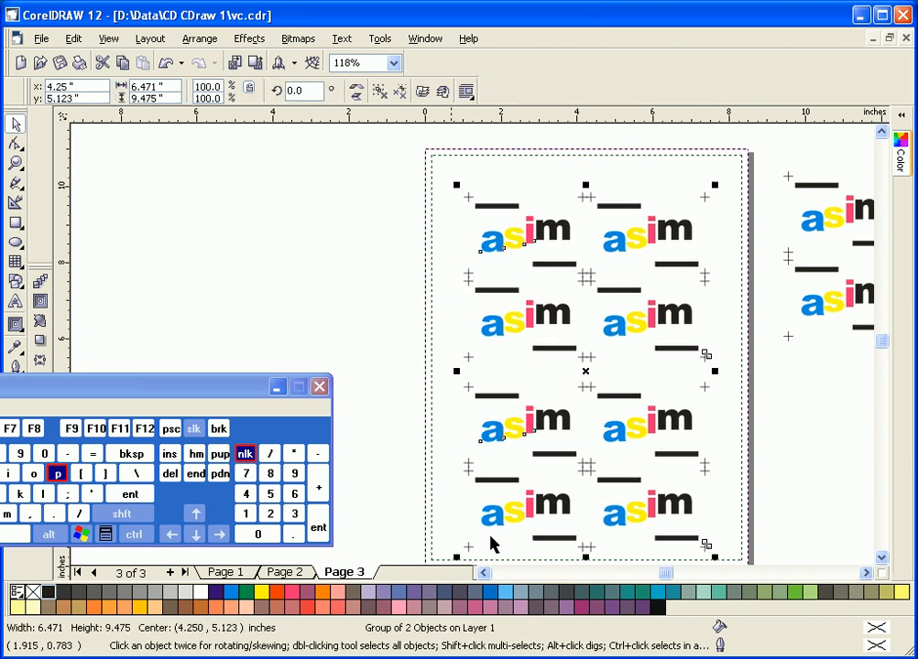
# Compare the sheets on Pages 2 and 3, and ungroup the full-color eight-card group on Page 3.
pyautogui.click(306, 573)
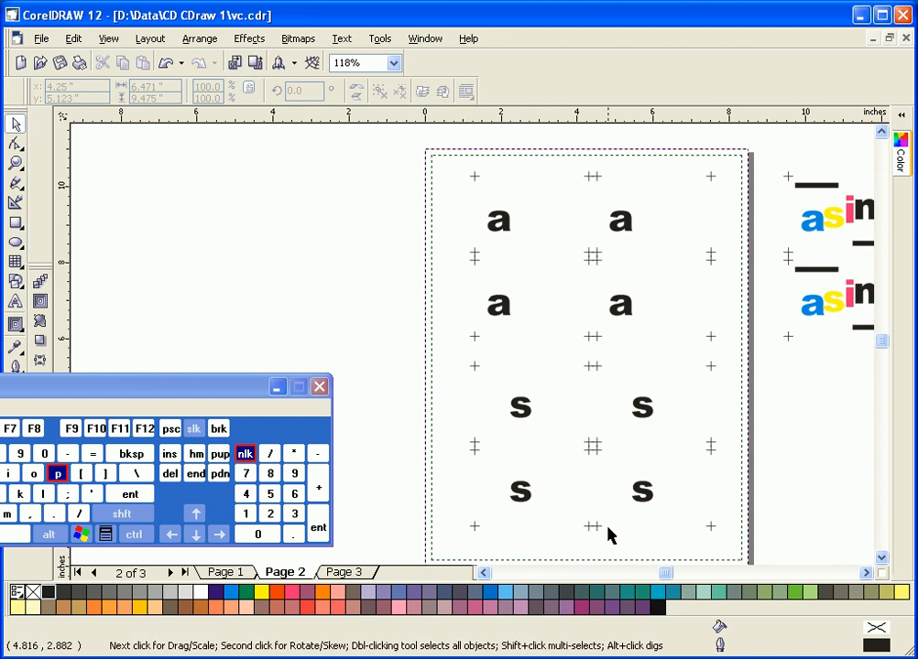
pyautogui.click(346, 573)
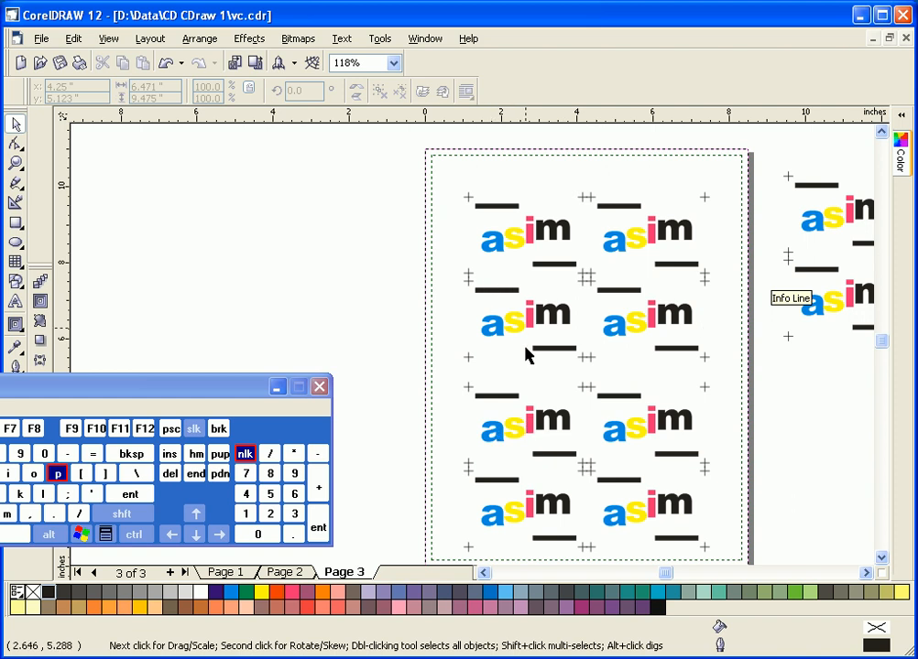
pyautogui.click(526, 244)
pyautogui.click(378, 91)
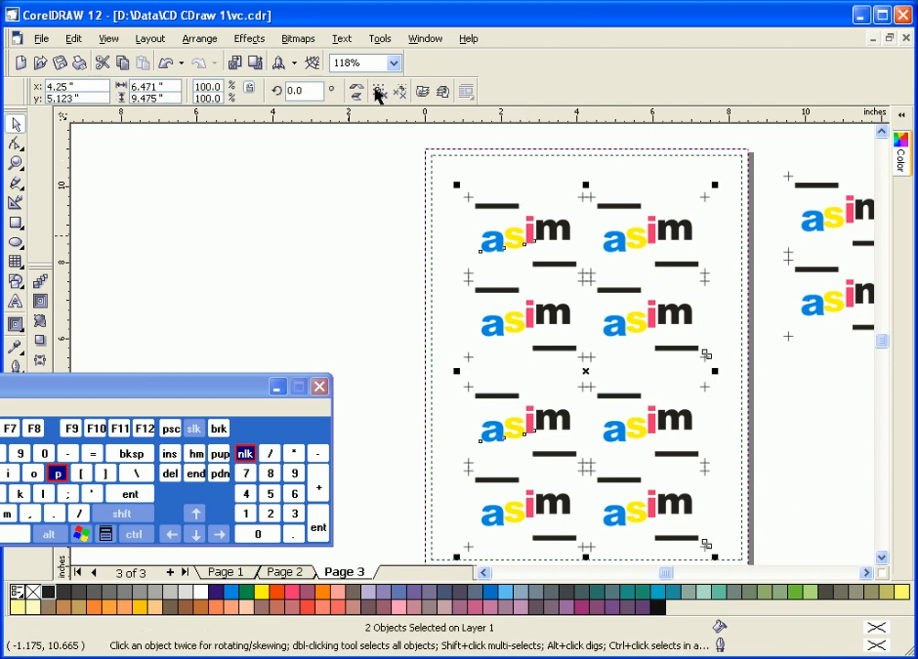
pyautogui.click(449, 174)
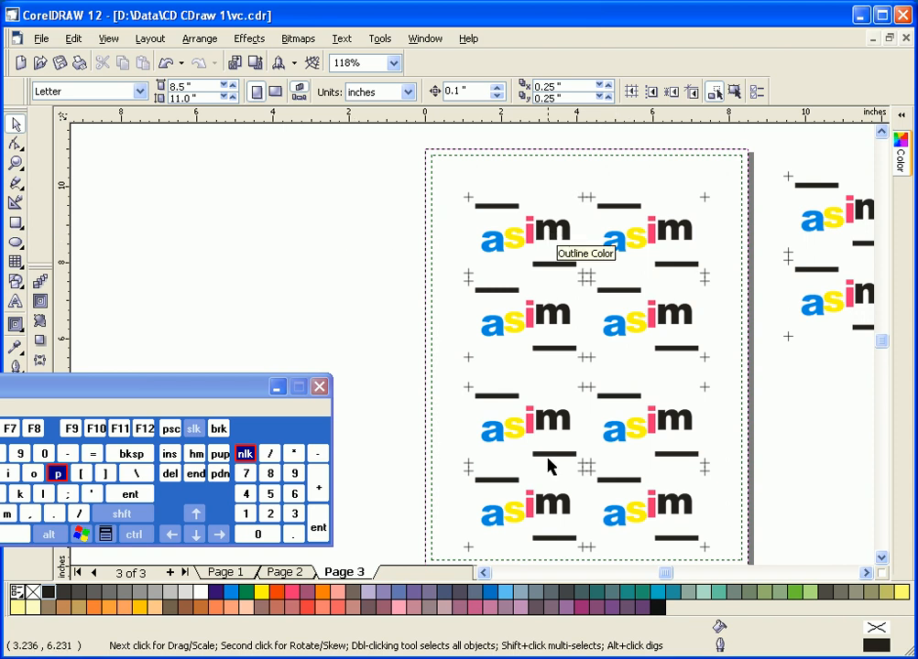
# Examine the lower four-card block on Page 3 against the matching block of black letters on Page 2.
pyautogui.click(15, 163)
pyautogui.moveTo(428, 355); pyautogui.dragTo(730, 530)
pyautogui.moveTo(239, 390); pyautogui.dragTo(116, 411)
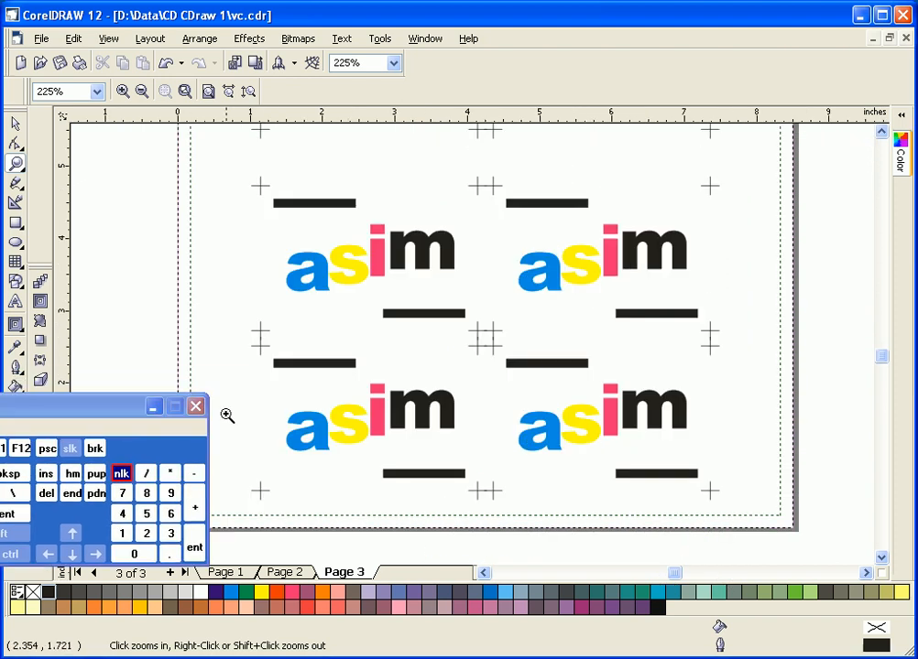
pyautogui.click(280, 572)
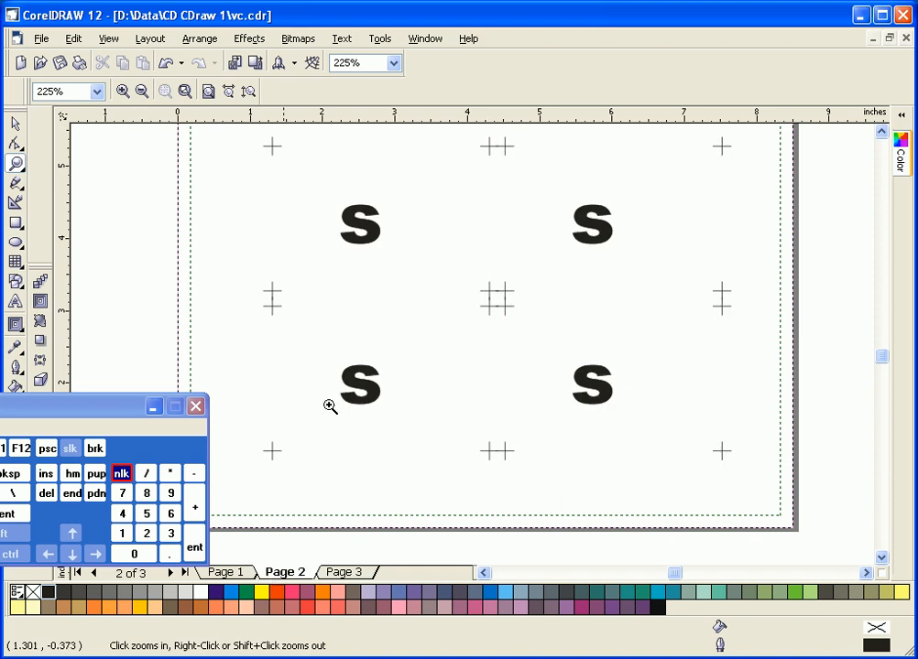
pyautogui.rightClick(382, 195)
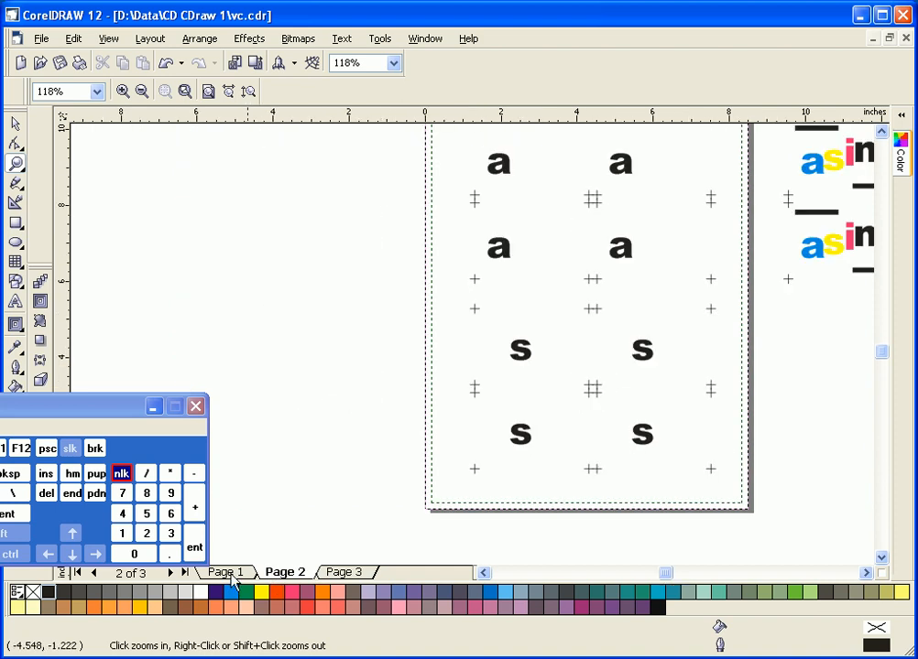
# On Page 1, move the card with the two black bars off the sheet, beyond the page's upper-right corner.
pyautogui.click(229, 574)
pyautogui.click(881, 133)
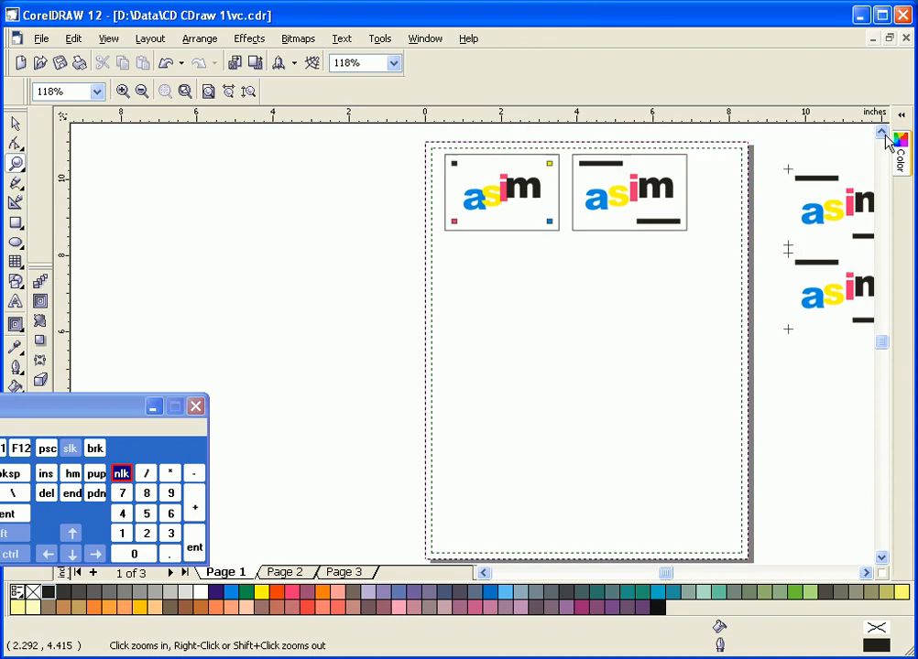
pyautogui.click(20, 125)
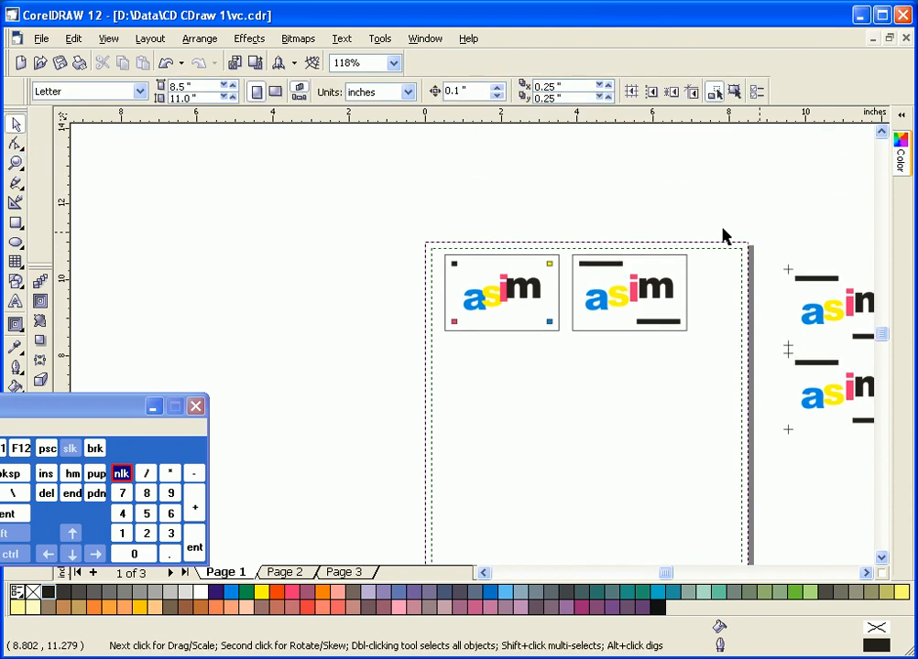
pyautogui.click(807, 318)
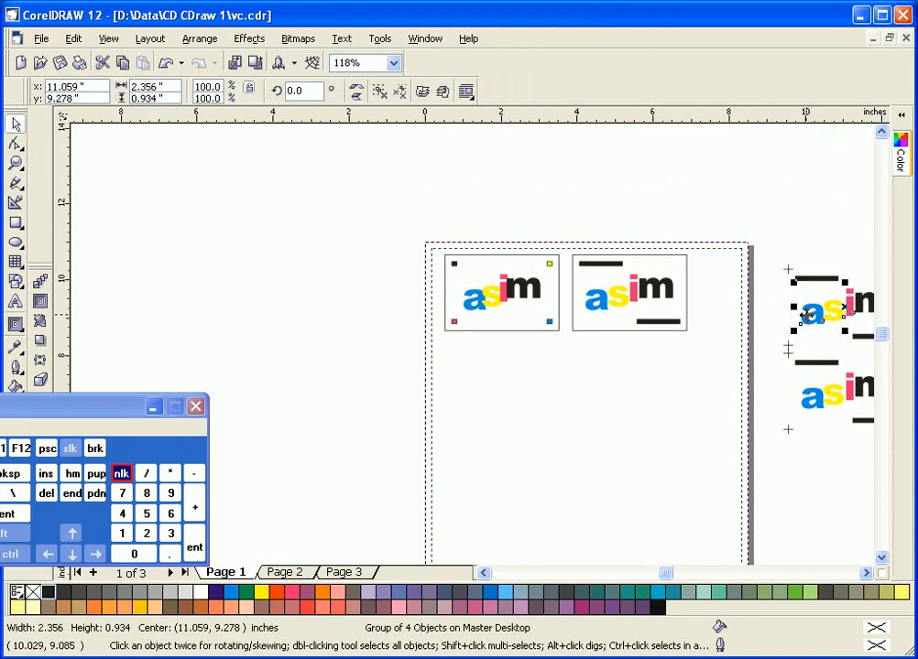
pyautogui.click(332, 276)
pyautogui.moveTo(552, 258); pyautogui.dragTo(760, 414)
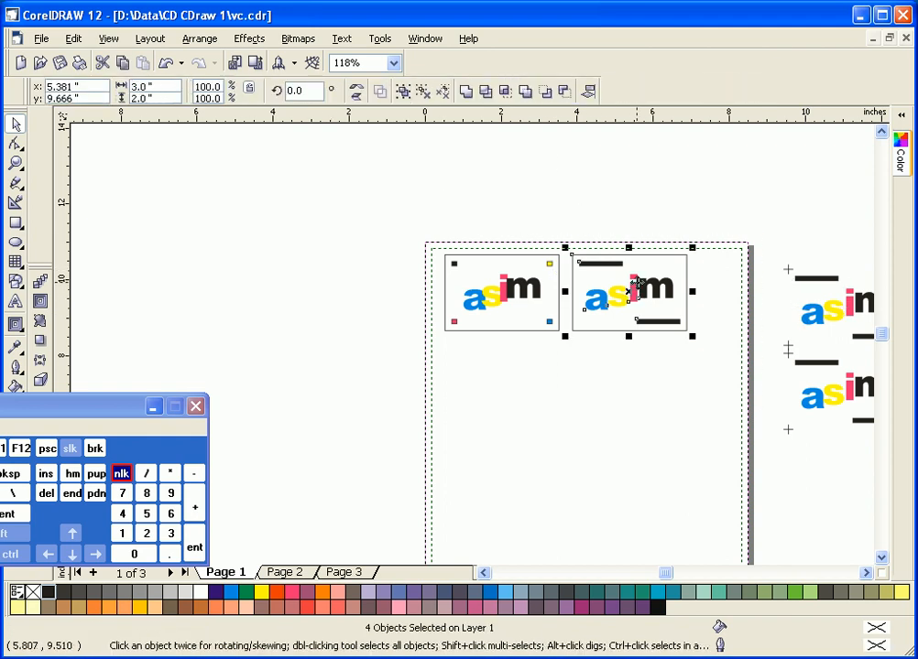
pyautogui.moveTo(633, 291); pyautogui.dragTo(815, 181)
pyautogui.click(381, 285)
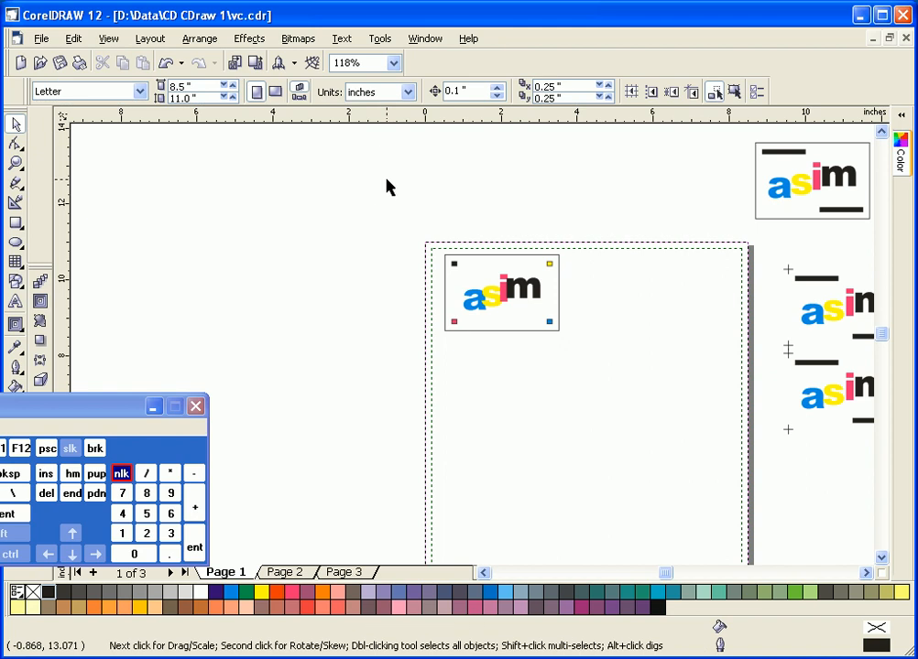
# Examine the remaining card on Page 1 closely, including its overlapping logo letters and the four corner color squares.
pyautogui.click(16, 163)
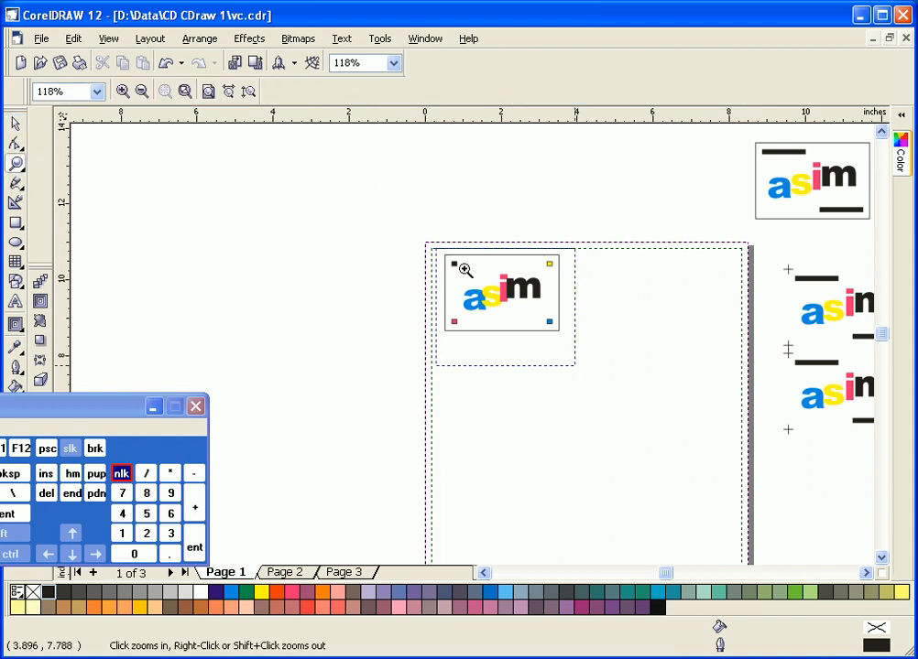
pyautogui.moveTo(465, 270); pyautogui.dragTo(595, 385)
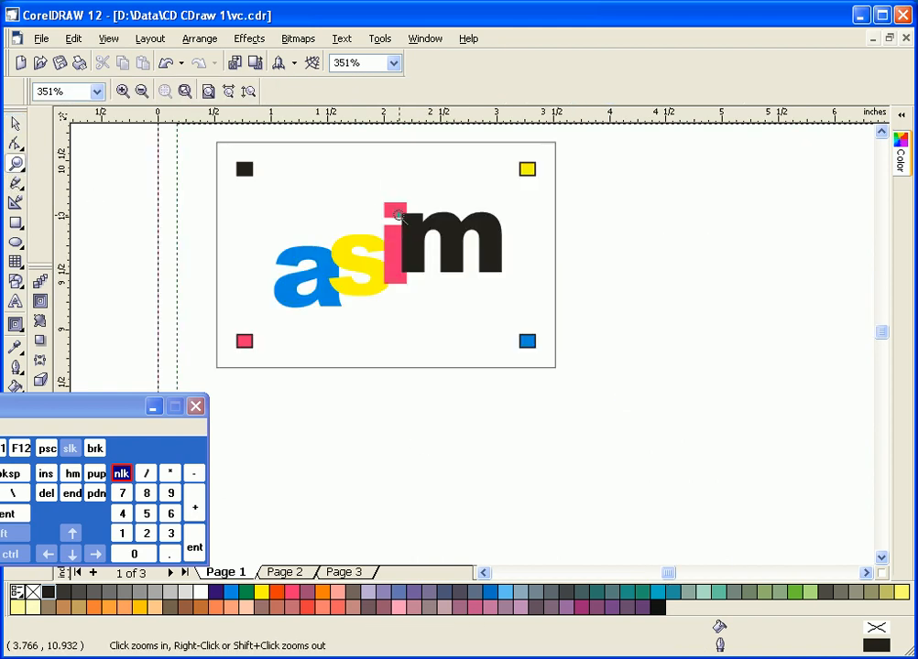
pyautogui.keyDown('shift'); pyautogui.click(338, 225); pyautogui.keyUp('shift')
pyautogui.moveTo(412, 219); pyautogui.dragTo(600, 384)
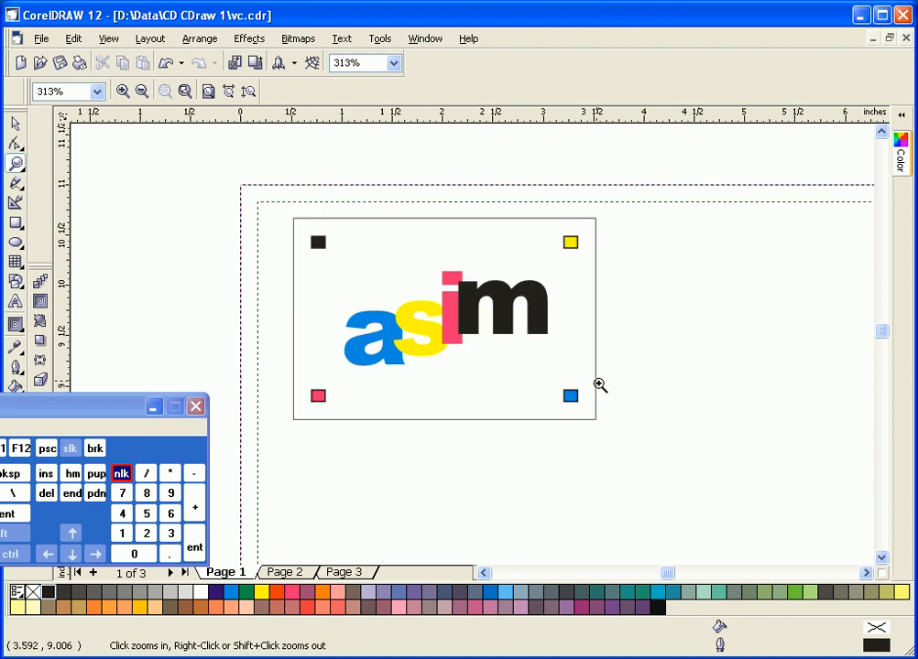
pyautogui.click(15, 122)
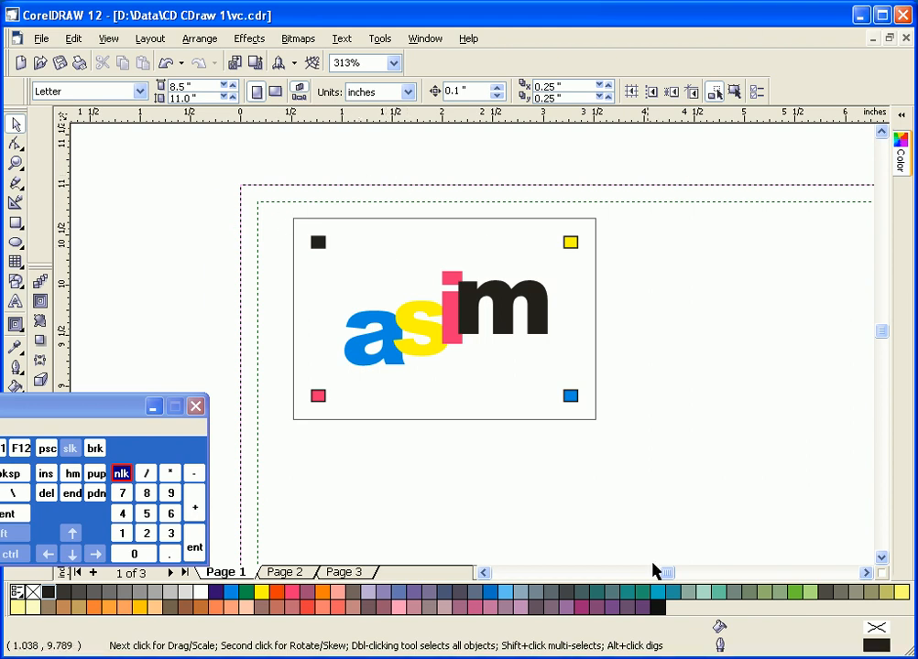
pyautogui.scroll(-3, 664, 513)
pyautogui.hotkey('ctrl', 'a')
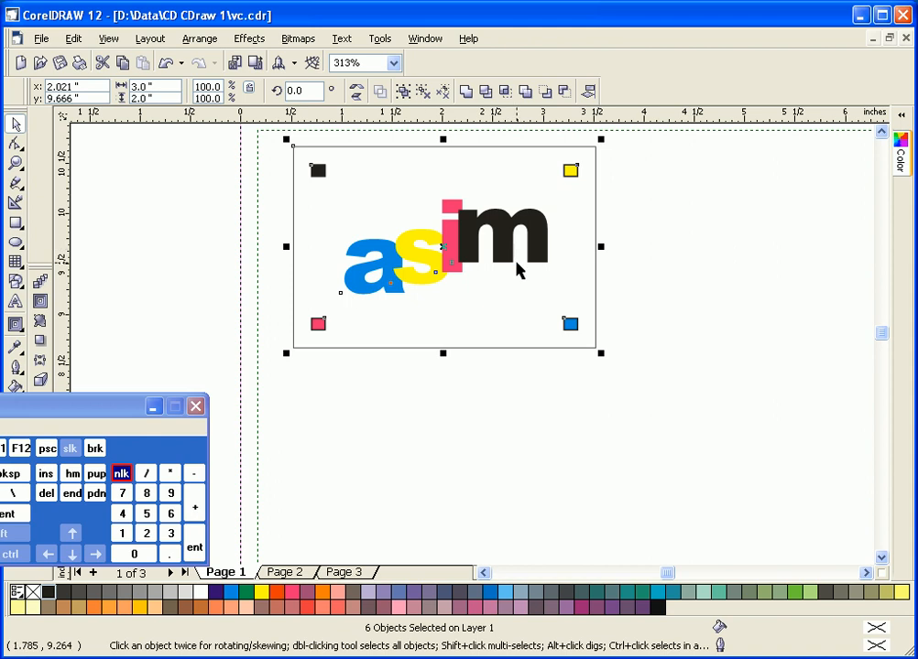
pyautogui.click(684, 242)
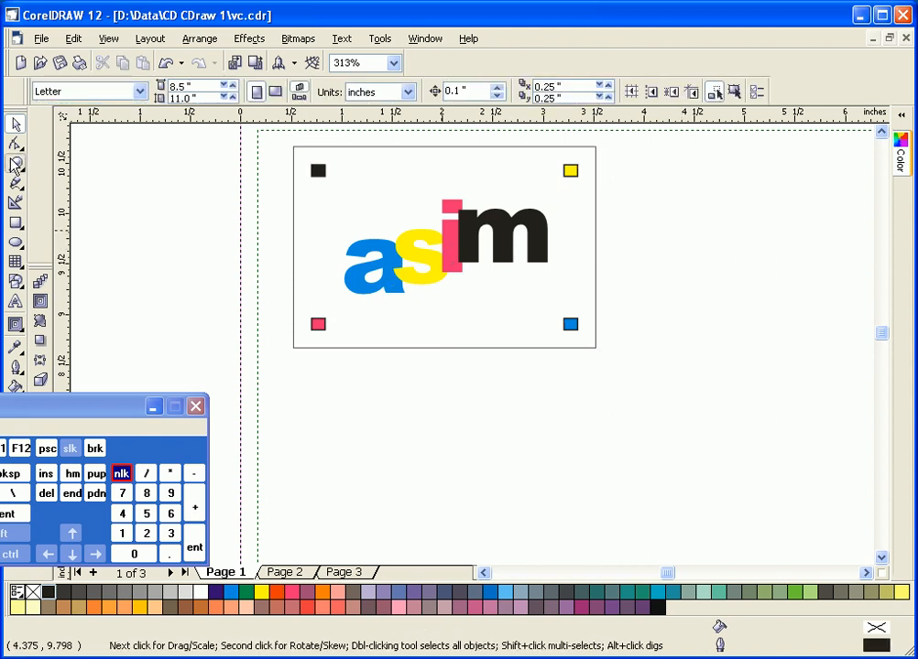
# Ungroup the card's four-letter logo into separate letters.
pyautogui.click(16, 163)
pyautogui.moveTo(272, 138); pyautogui.dragTo(607, 366)
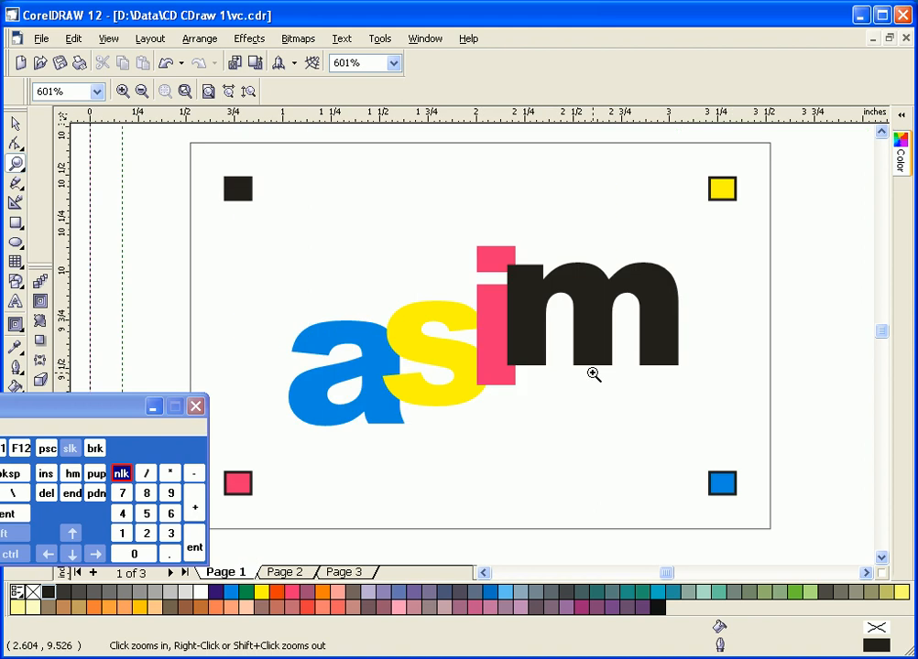
pyautogui.press('space')
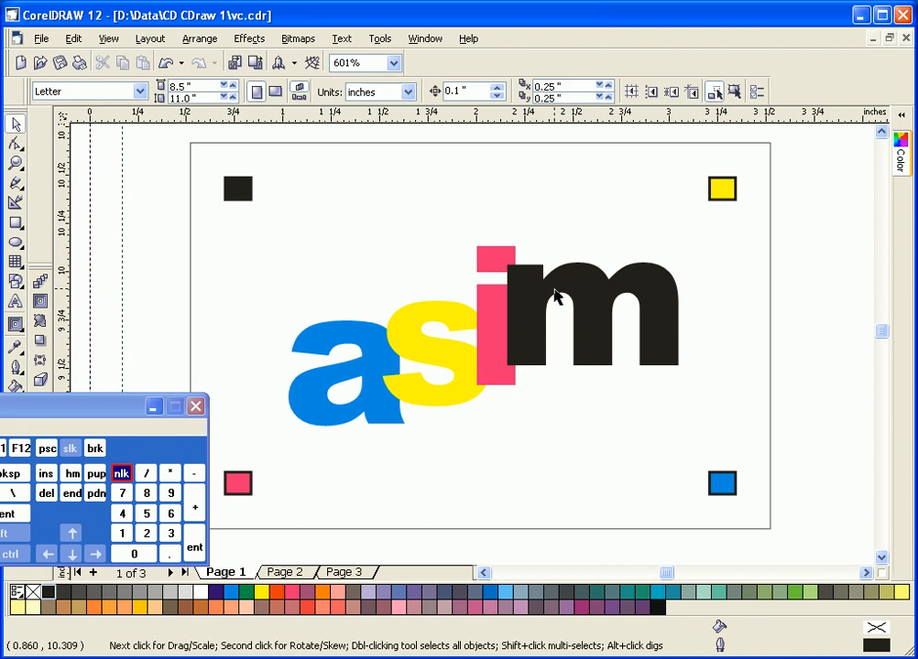
pyautogui.click(554, 290)
pyautogui.click(621, 197)
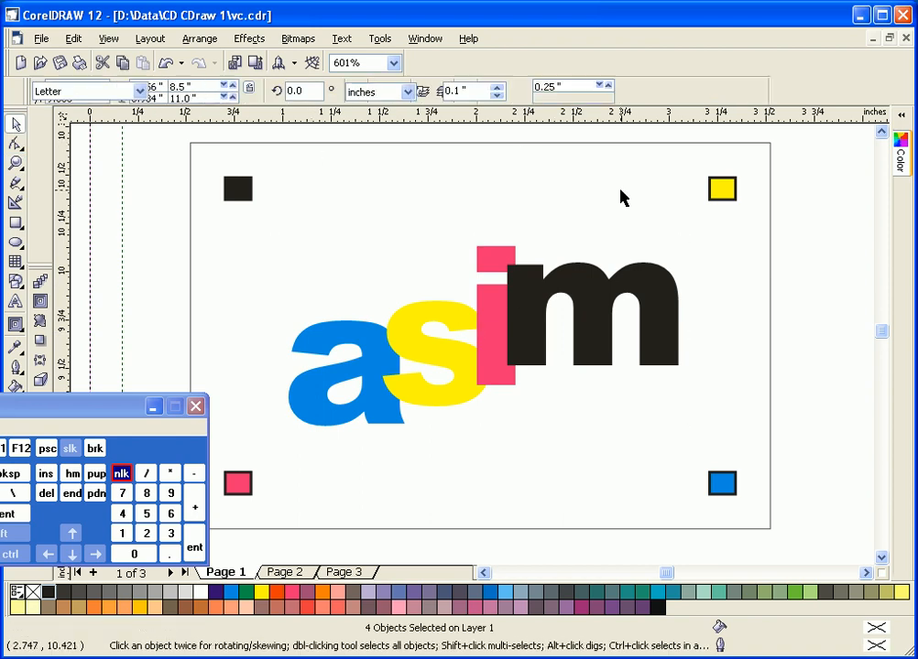
# Inspect the fill colors of the individual overlapping logo letters m, a, s and i.
pyautogui.click(528, 327)
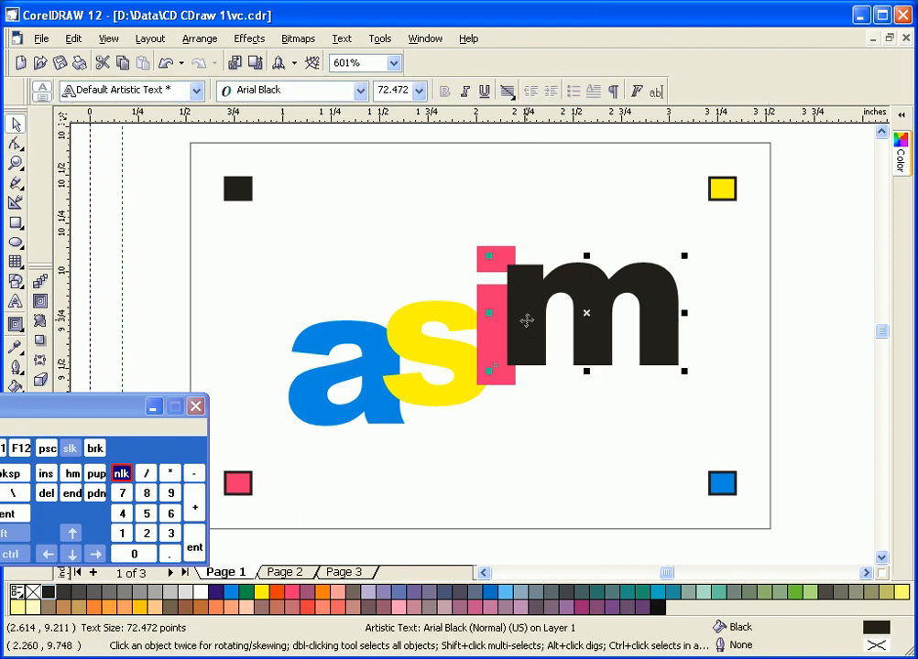
pyautogui.click(298, 392)
pyautogui.click(417, 355)
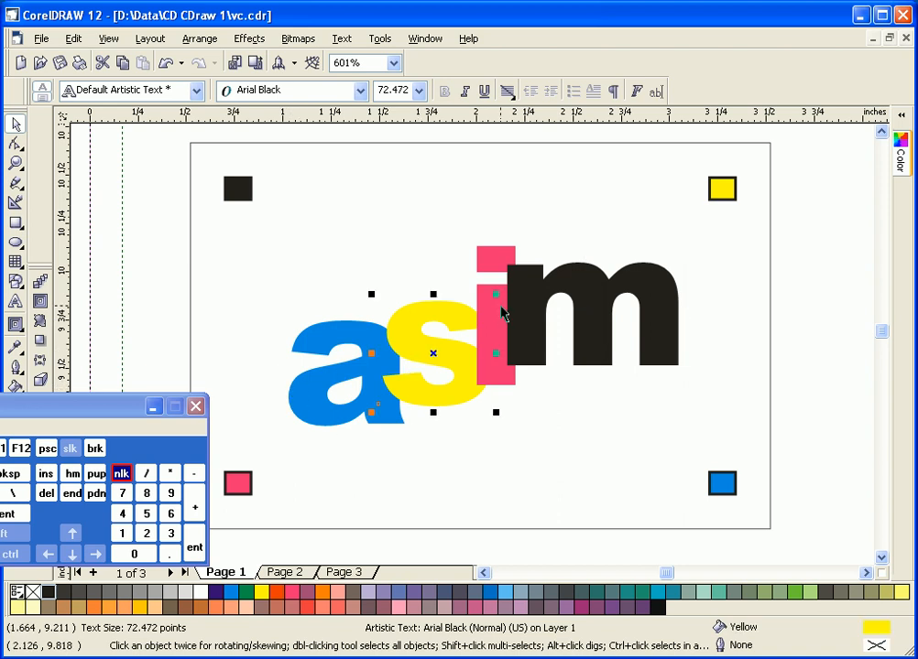
pyautogui.click(500, 316)
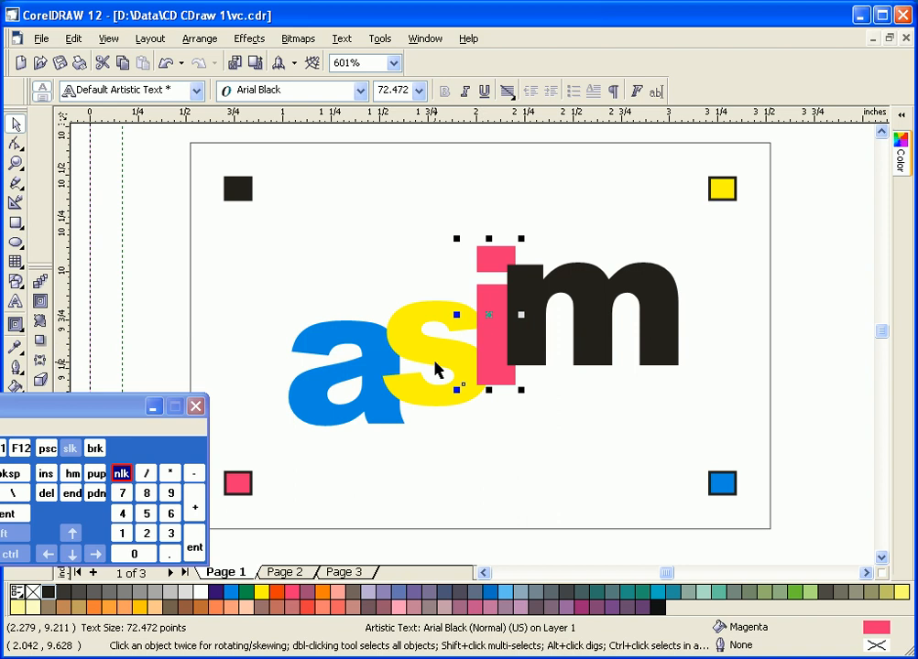
# Place a copy of the whole card outside the page's left edge, level with the original.
pyautogui.click(15, 163)
pyautogui.rightClick(300, 337)
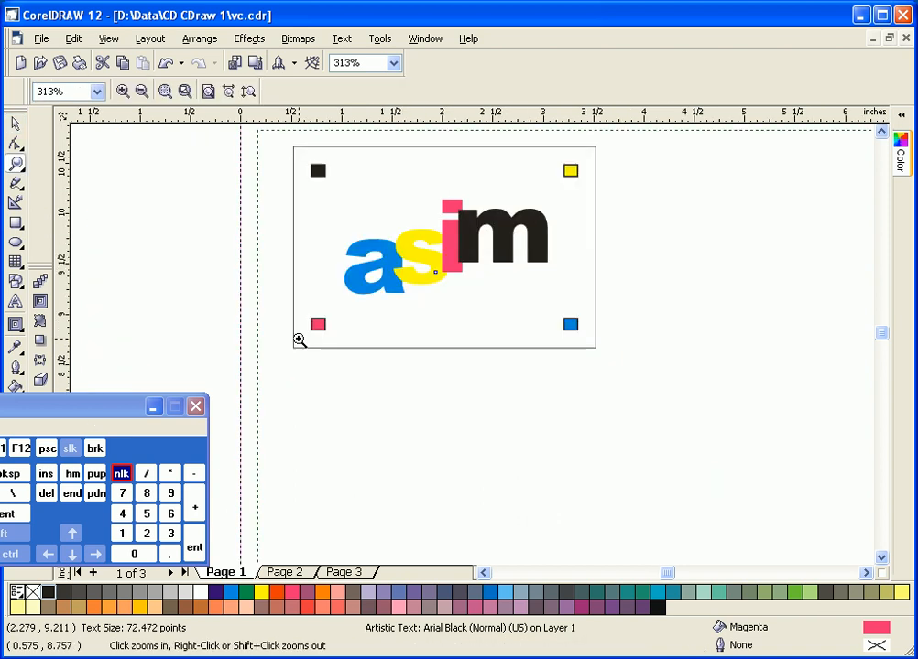
pyautogui.click(883, 131)
pyautogui.click(17, 125)
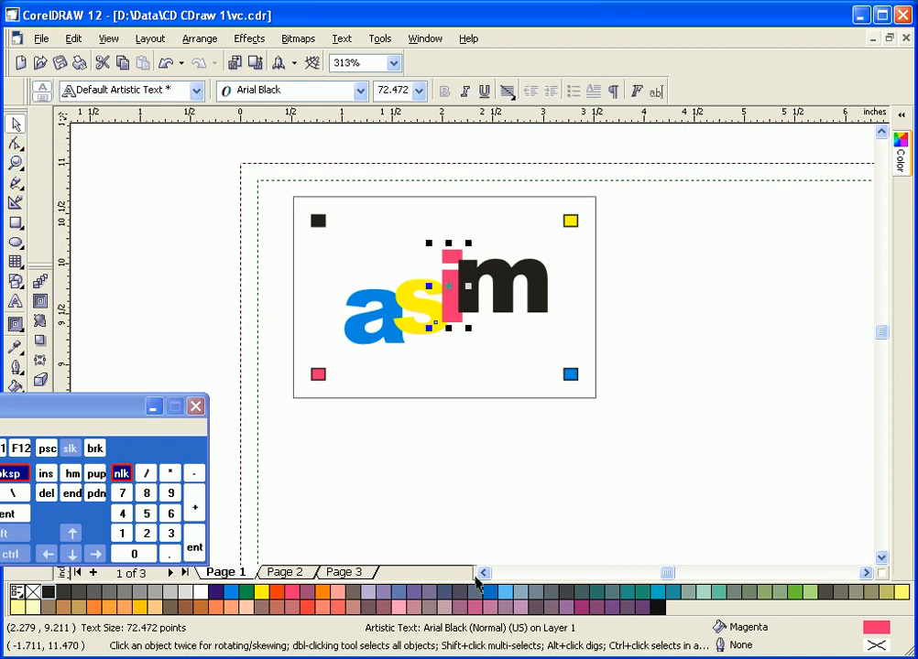
pyautogui.moveTo(283, 184); pyautogui.dragTo(686, 502)
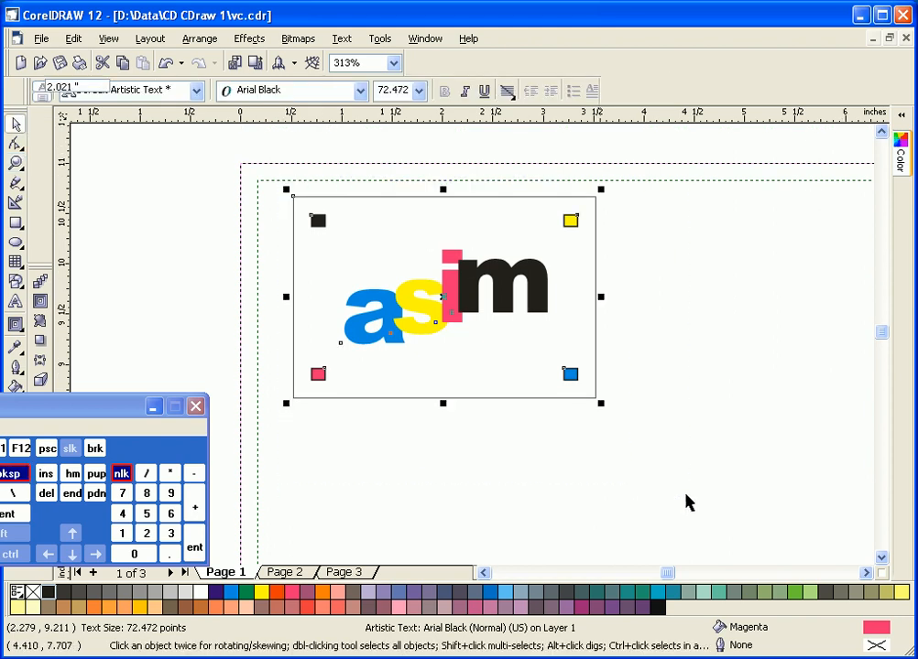
pyautogui.moveTo(439, 300); pyautogui.dragTo(82, 291)
pyautogui.rightClick(82, 291)
# Copy the on-page card about 3.15 inches to the right, and copy both cards about 2.1 inches straight down to form a two-by-two block.
pyautogui.moveTo(273, 172); pyautogui.dragTo(615, 443)
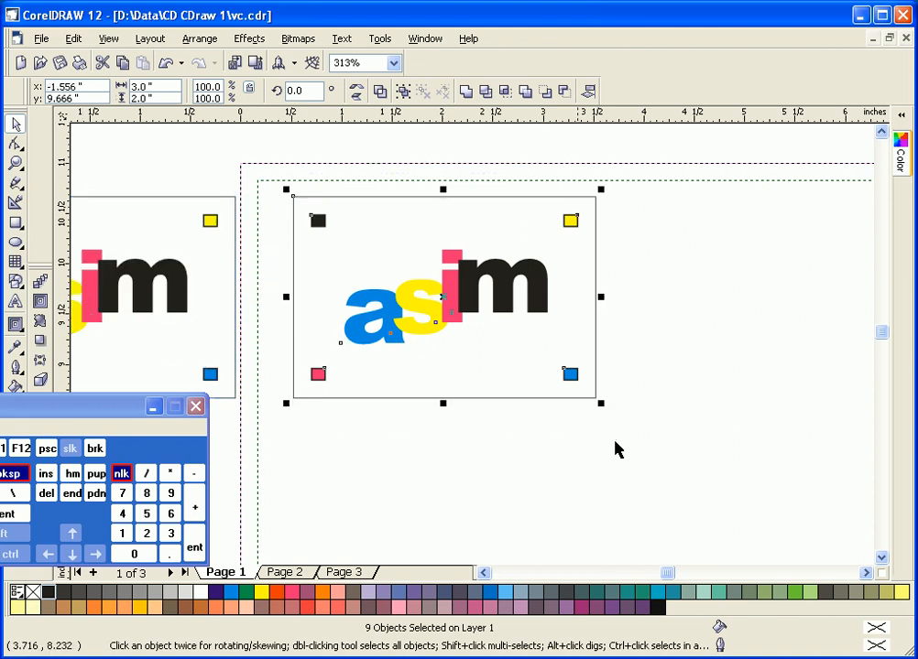
pyautogui.moveTo(345, 382); pyautogui.dragTo(643, 399)
pyautogui.click(15, 163)
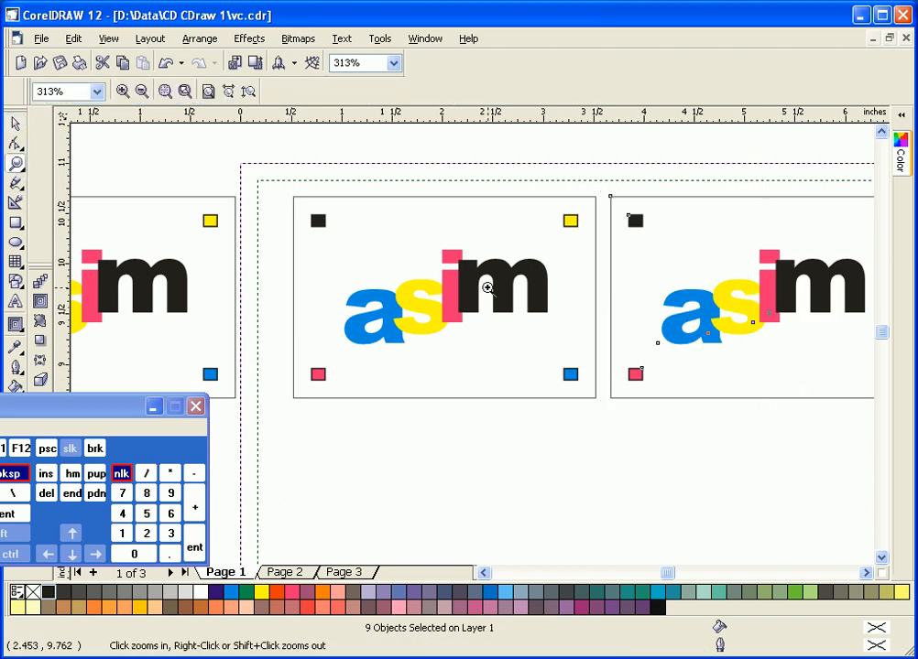
pyautogui.rightClick(488, 289)
pyautogui.moveTo(430, 245); pyautogui.dragTo(803, 493)
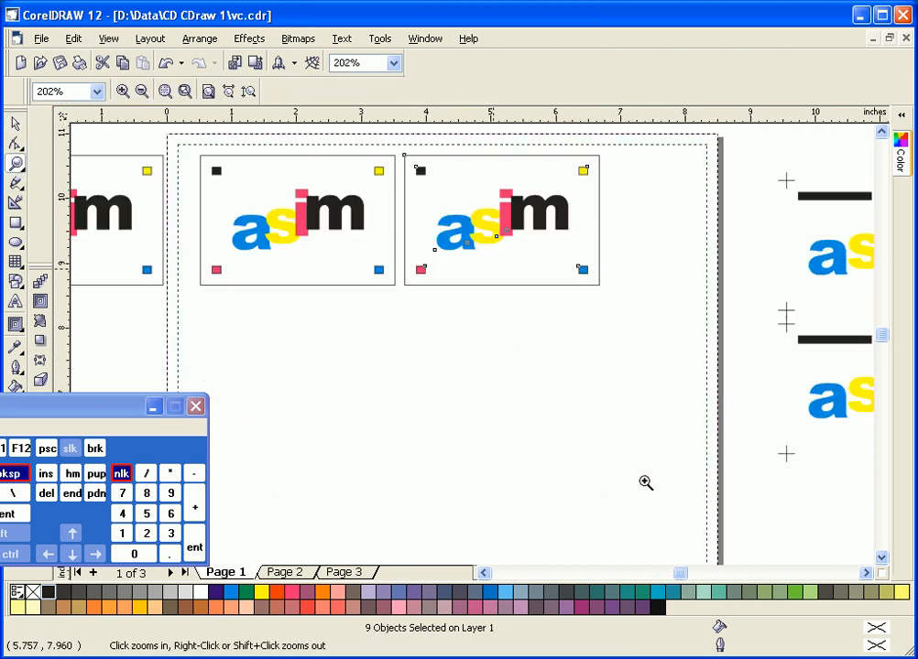
pyautogui.click(14, 124)
pyautogui.moveTo(191, 144); pyautogui.dragTo(627, 334)
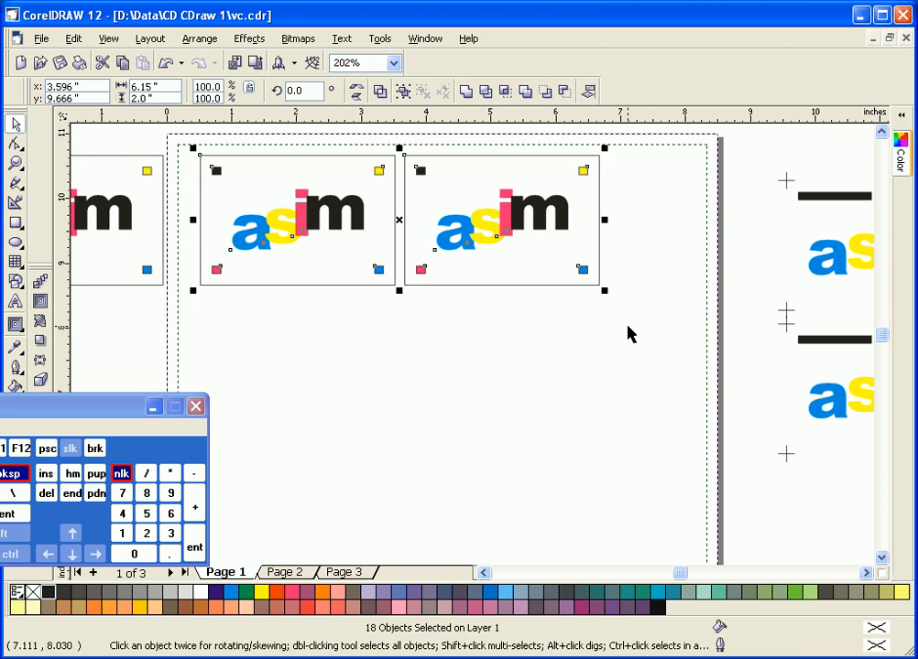
pyautogui.moveTo(403, 224); pyautogui.dragTo(402, 360)
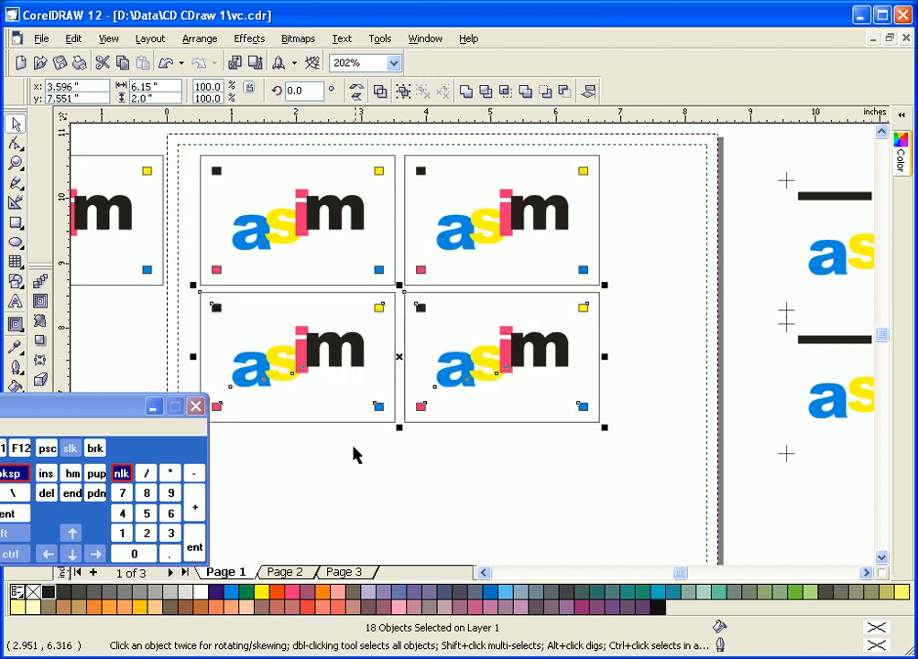
pyautogui.click(352, 461)
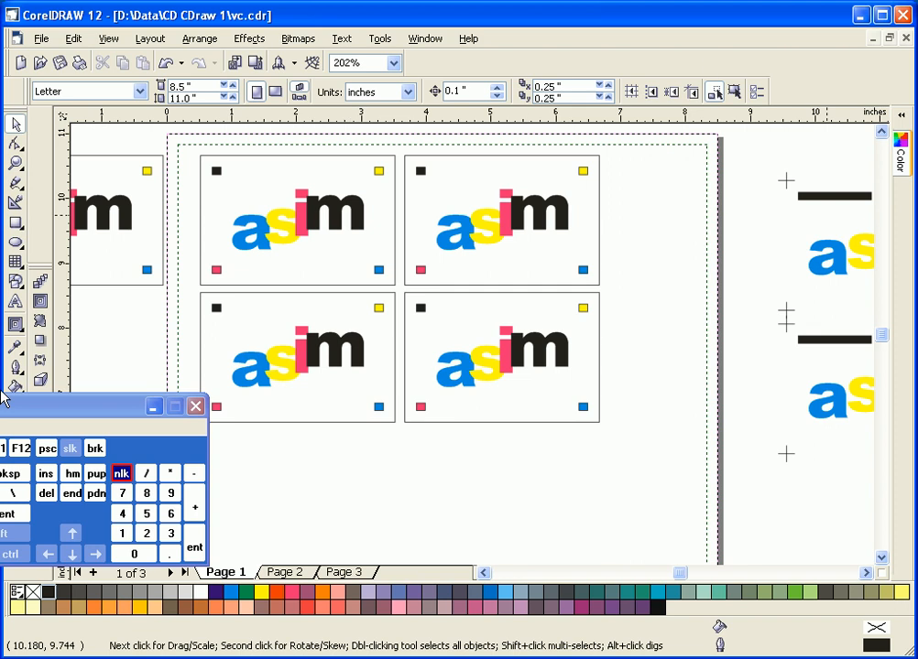
# Delete the letters a, i and m from the upper-left card, keeping the yellow s.
pyautogui.moveTo(117, 415); pyautogui.dragTo(38, 429)
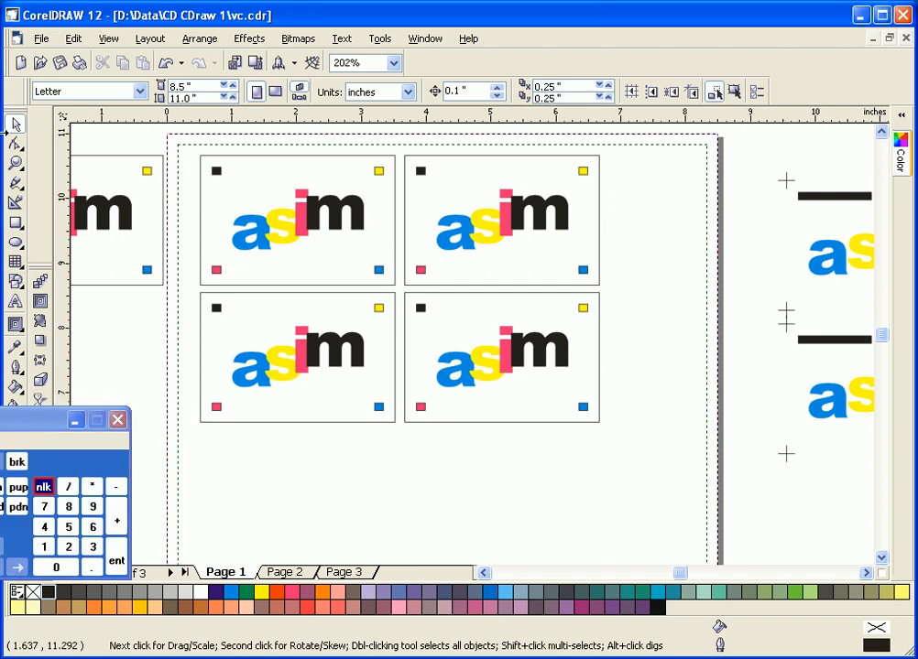
pyautogui.click(14, 163)
pyautogui.moveTo(208, 147); pyautogui.dragTo(676, 483)
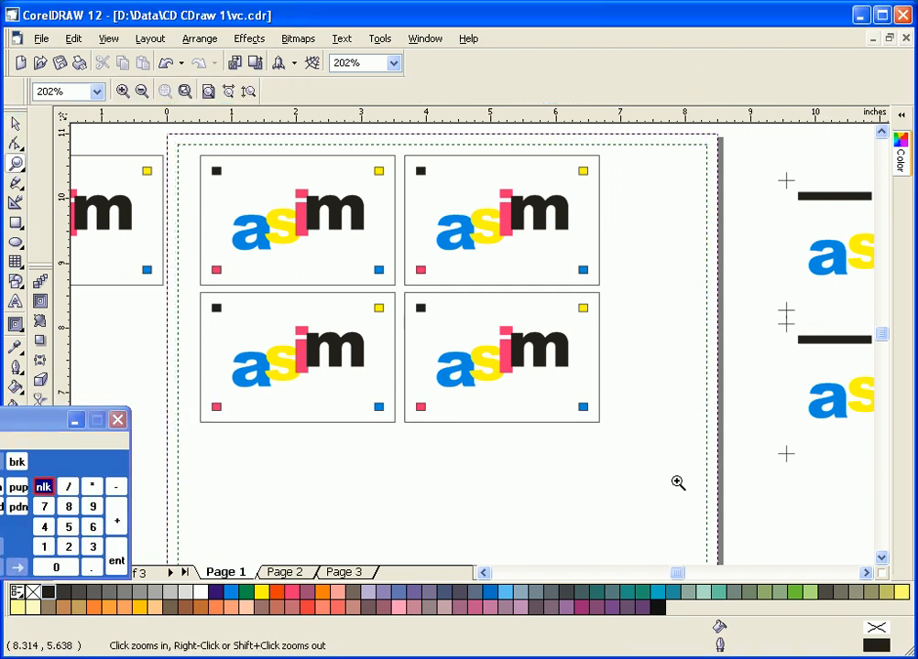
pyautogui.press('space')
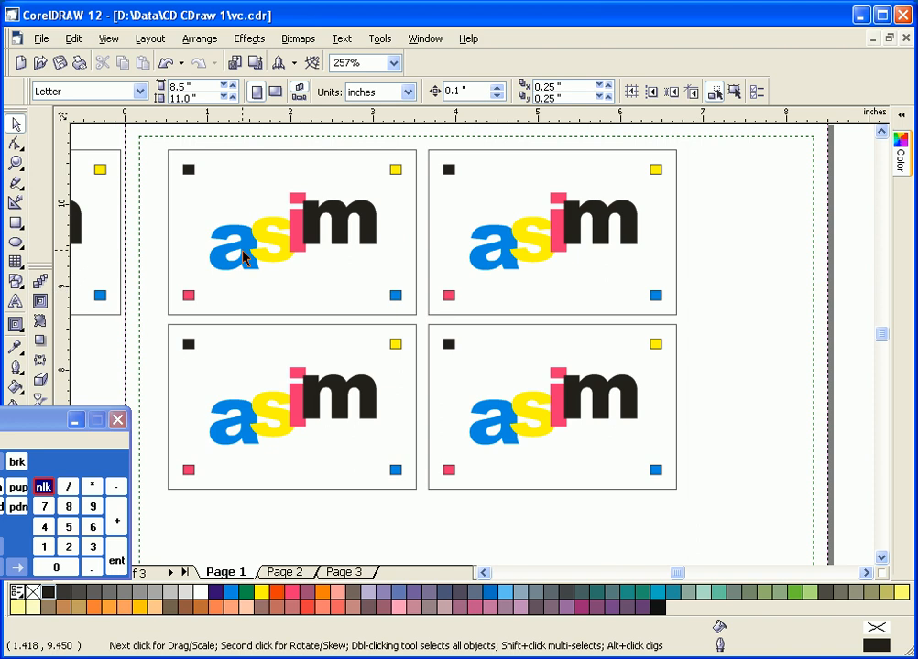
pyautogui.click(13, 164)
pyautogui.moveTo(128, 139); pyautogui.dragTo(677, 496)
pyautogui.click(14, 124)
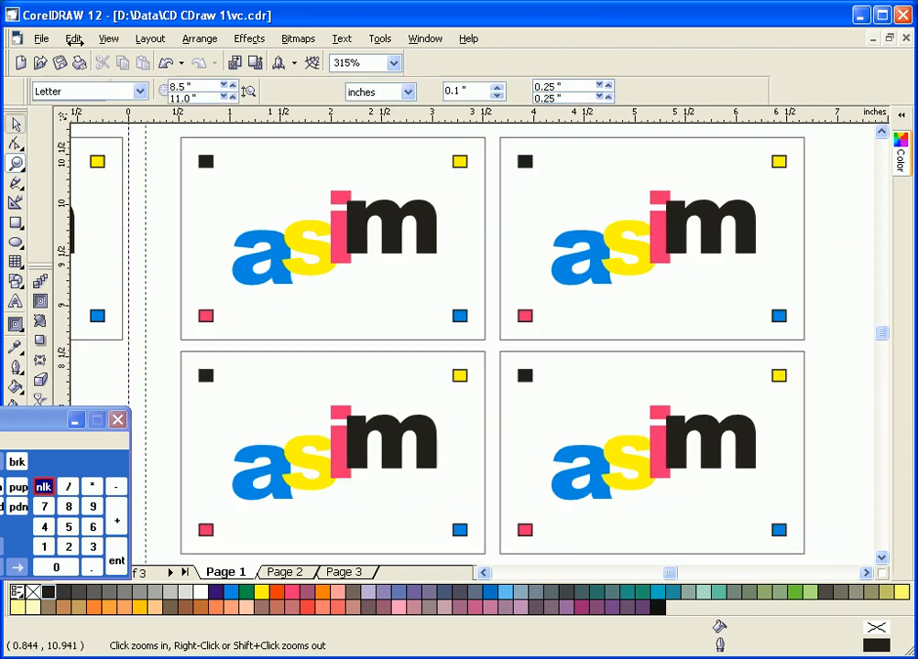
pyautogui.click(246, 270)
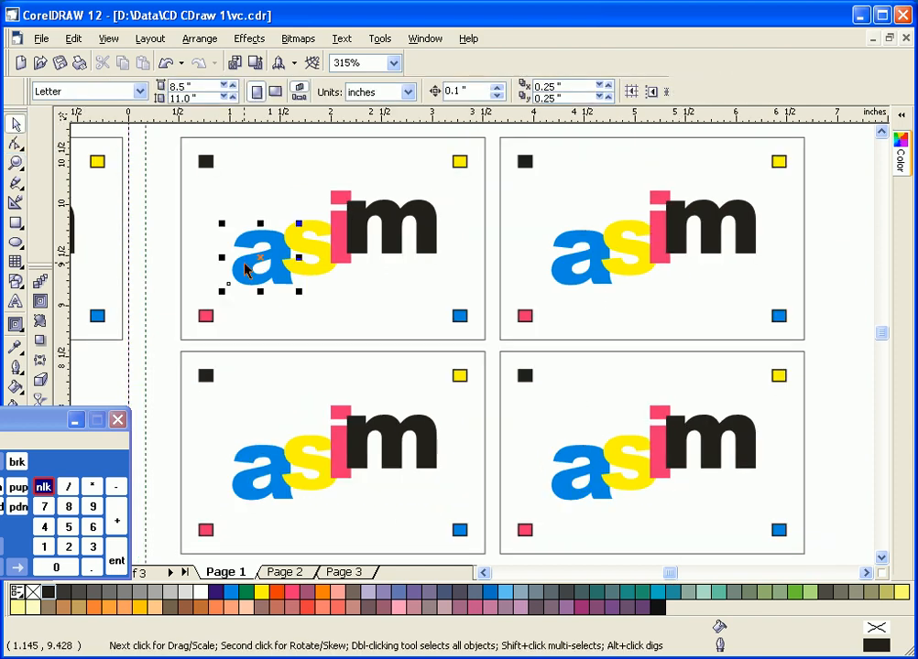
pyautogui.press('Delete')
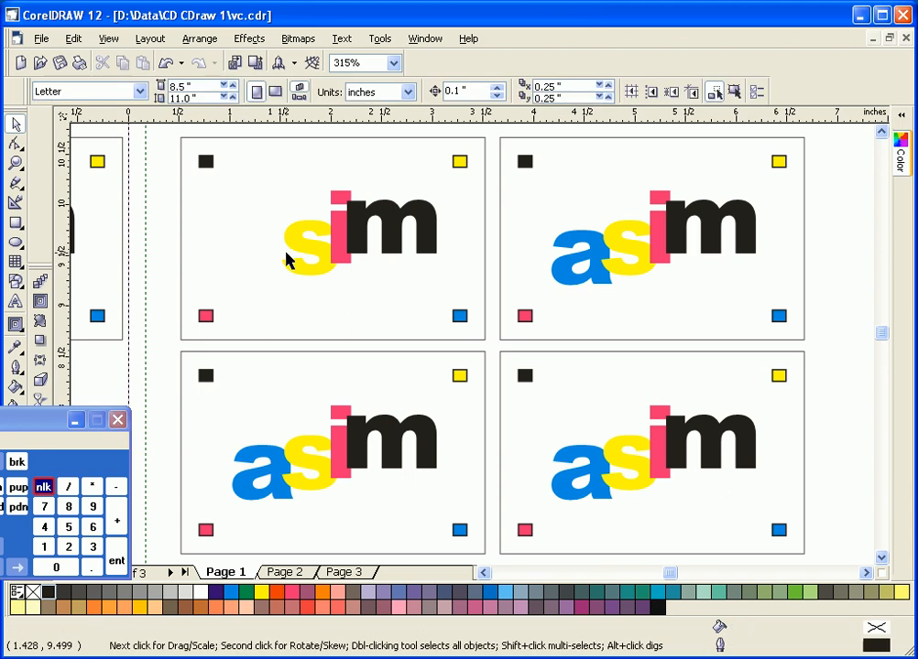
pyautogui.click(341, 240)
pyautogui.press('Delete')
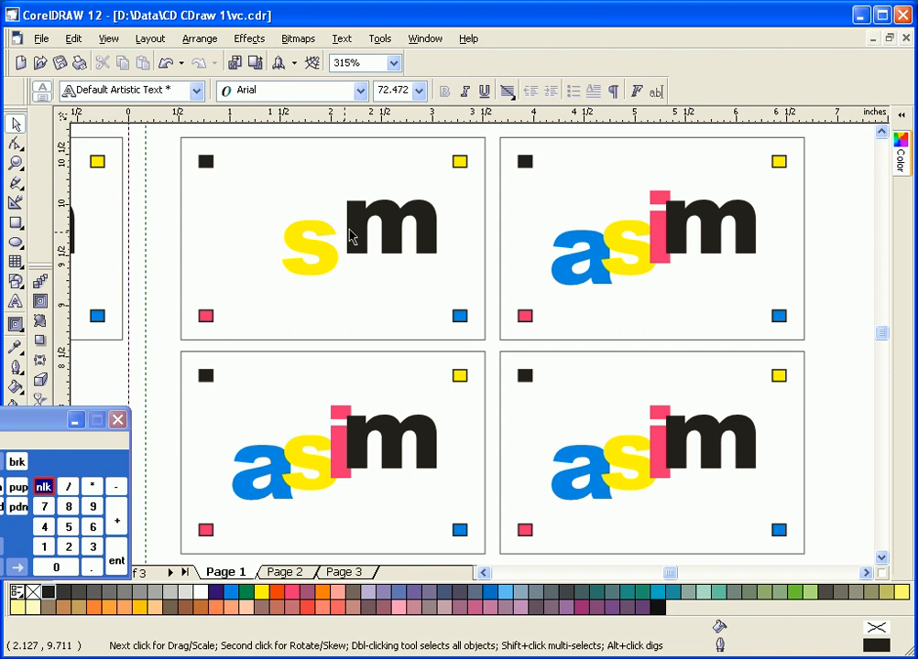
pyautogui.click(352, 237)
pyautogui.press('Delete')
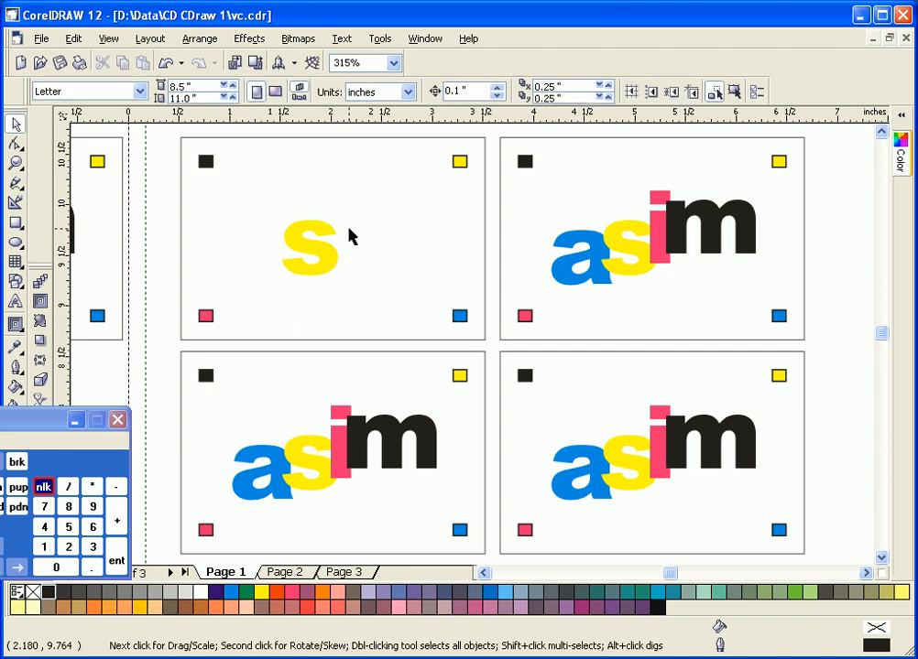
# Delete the cyan, magenta and black corner squares from the upper-left card.
pyautogui.click(459, 317)
pyautogui.press('Delete')
pyautogui.click(205, 317)
pyautogui.press('Delete')
pyautogui.click(204, 163)
pyautogui.press('Delete')
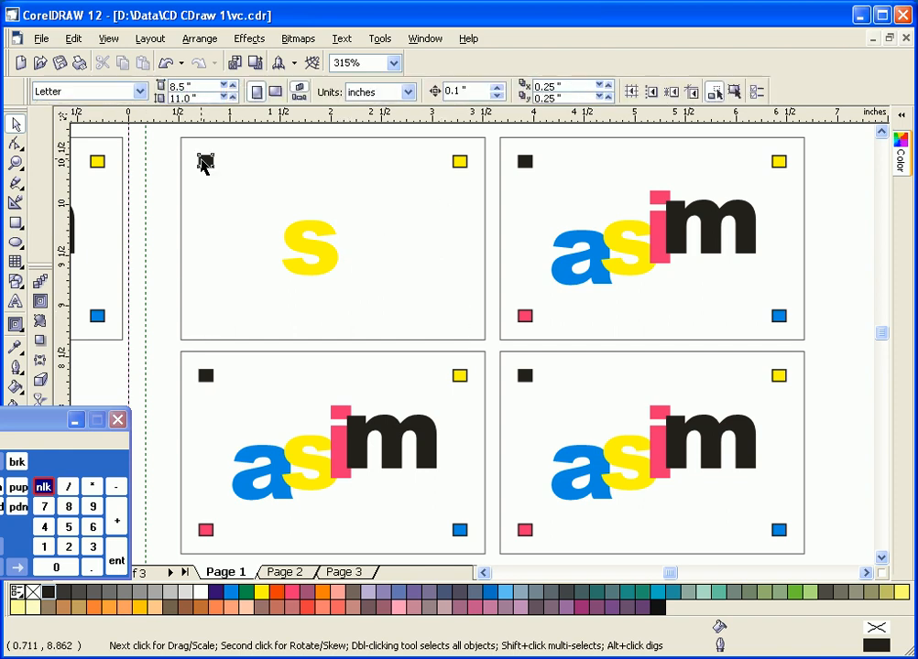
# Remove the outline of the upper-left card's yellow square and fill both the square and the letter s with black.
pyautogui.click(460, 163)
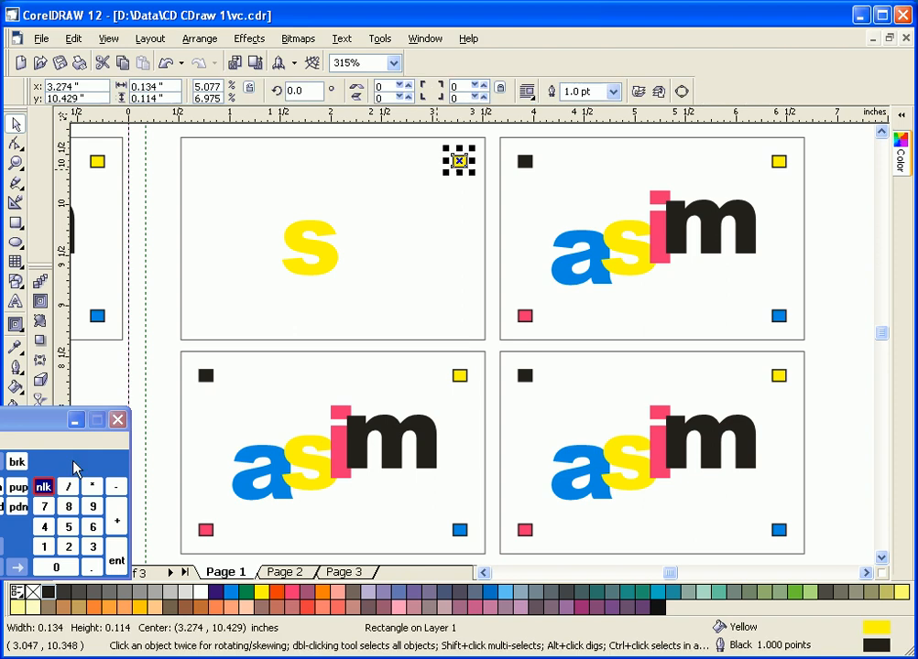
pyautogui.rightClick(33, 592)
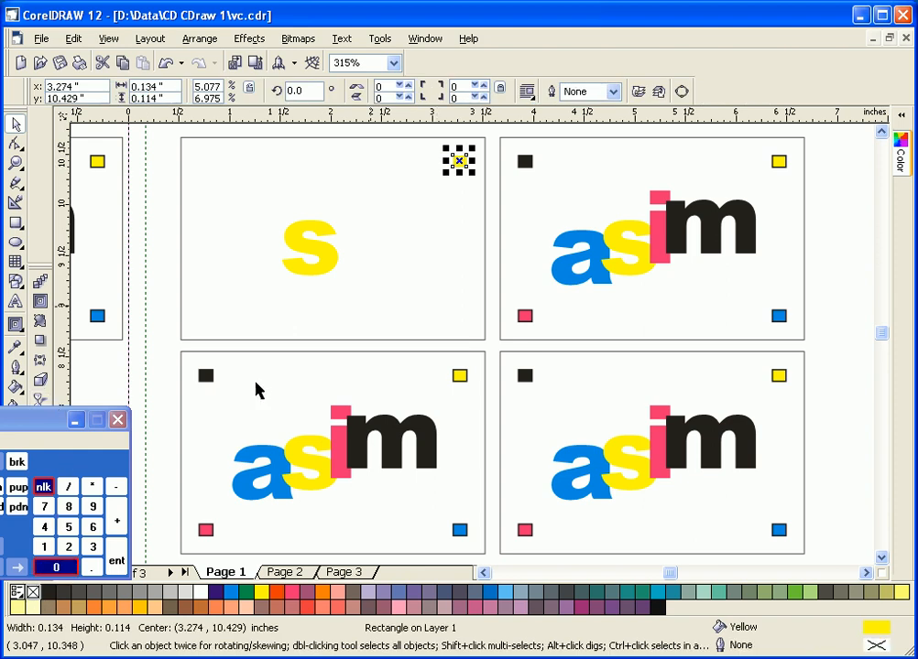
pyautogui.click(322, 264)
pyautogui.keyDown('shift'); pyautogui.click(459, 163); pyautogui.keyUp('shift')
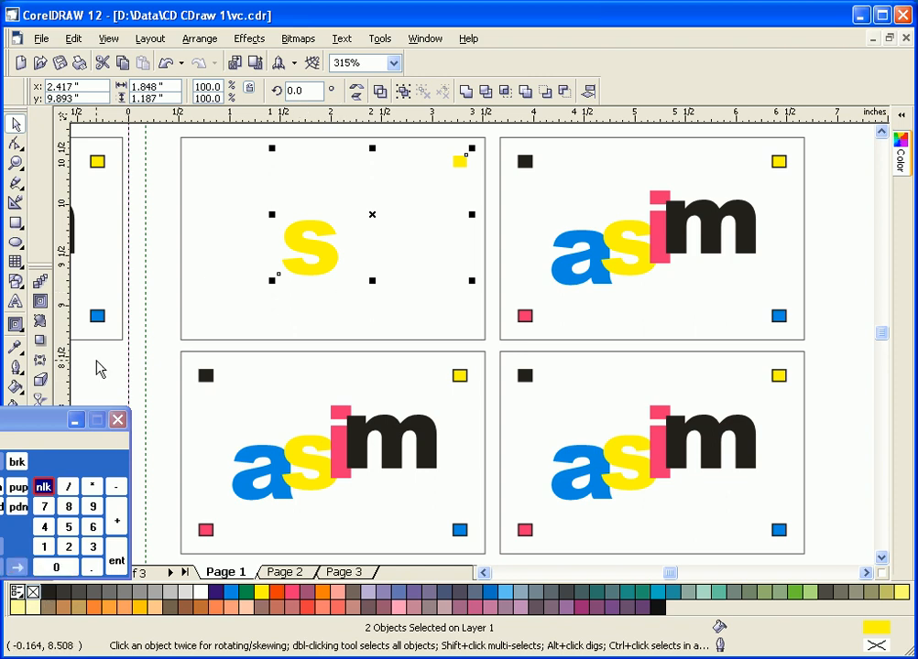
pyautogui.click(47, 593)
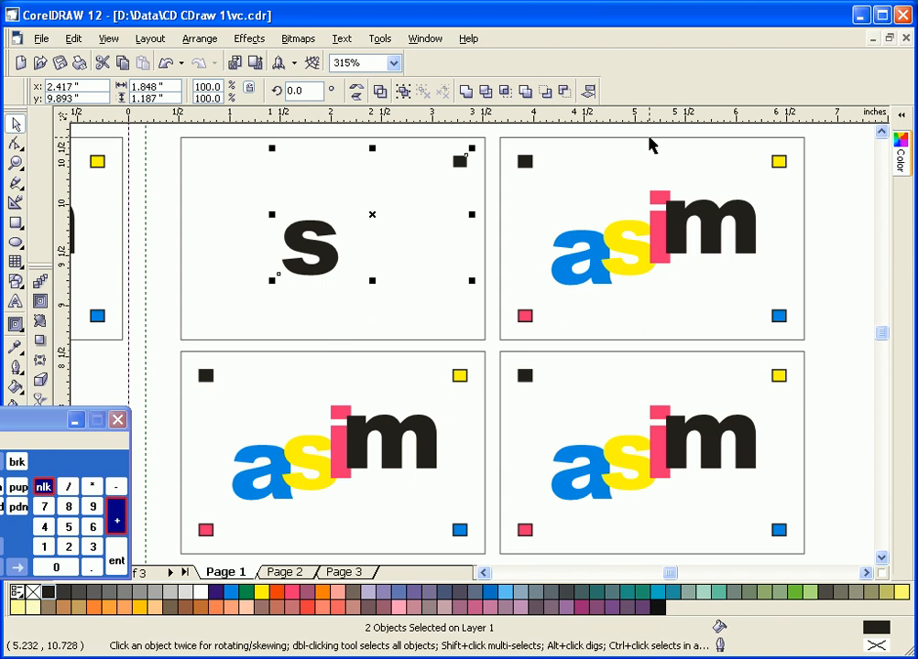
# Delete the letters s, i and m from the lower-left card, keeping the cyan a.
pyautogui.click(311, 458)
pyautogui.press('Delete')
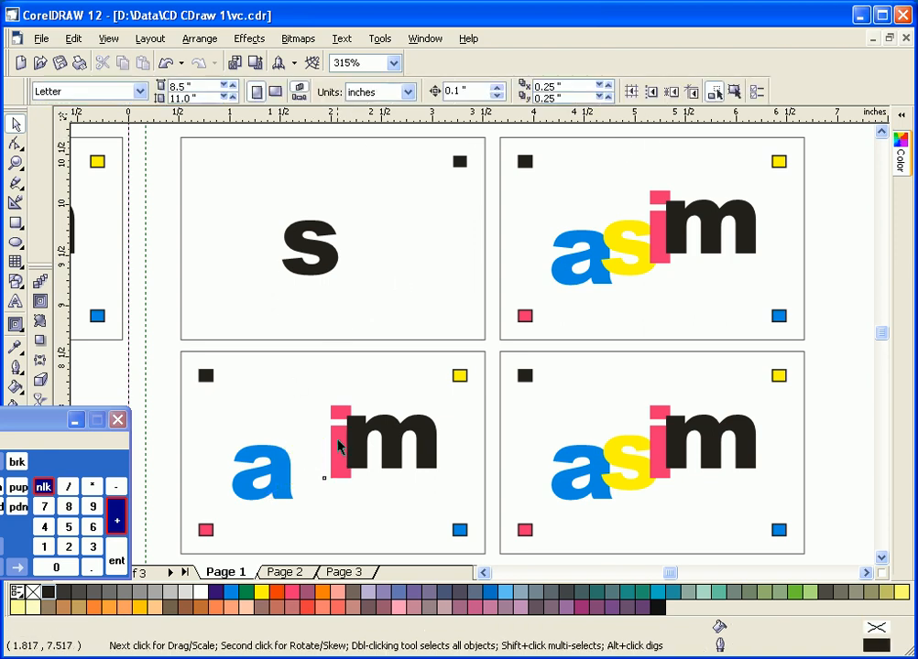
pyautogui.click(339, 440)
pyautogui.press('Delete')
pyautogui.click(351, 447)
pyautogui.press('Delete')
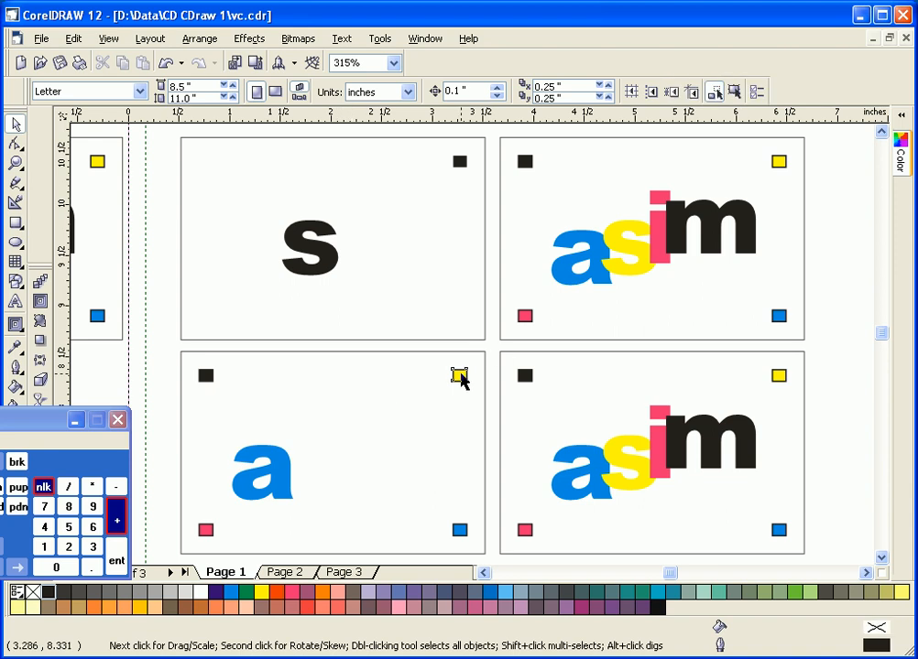
# Delete the yellow, black and magenta corner squares from the lower-left card.
pyautogui.click(460, 376)
pyautogui.press('Delete')
pyautogui.click(205, 375)
pyautogui.press('Delete')
pyautogui.click(205, 532)
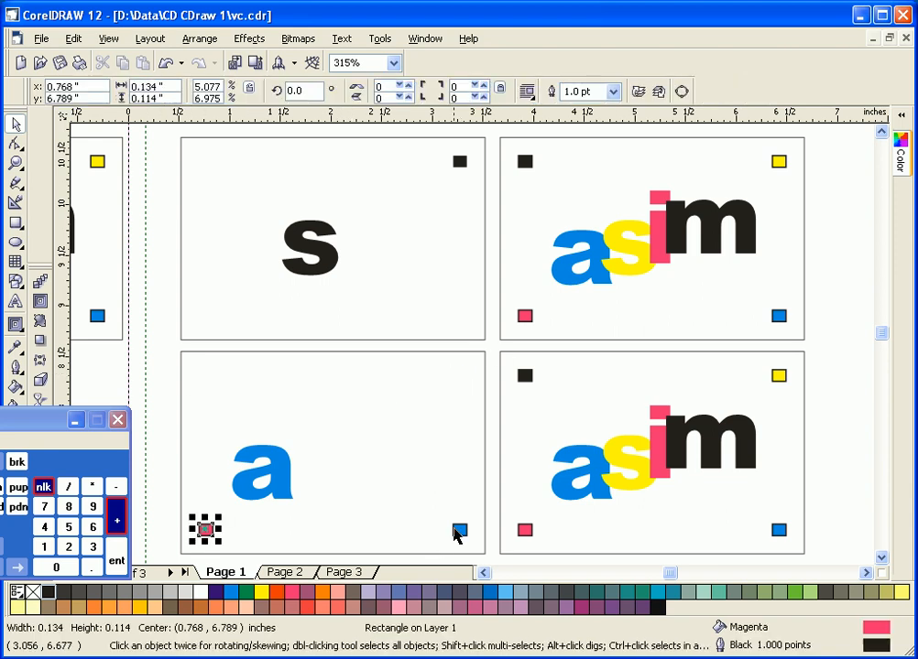
pyautogui.press('Delete')
# Remove the outline of the lower-left card's cyan square and fill both the square and the letter a with black.
pyautogui.click(458, 529)
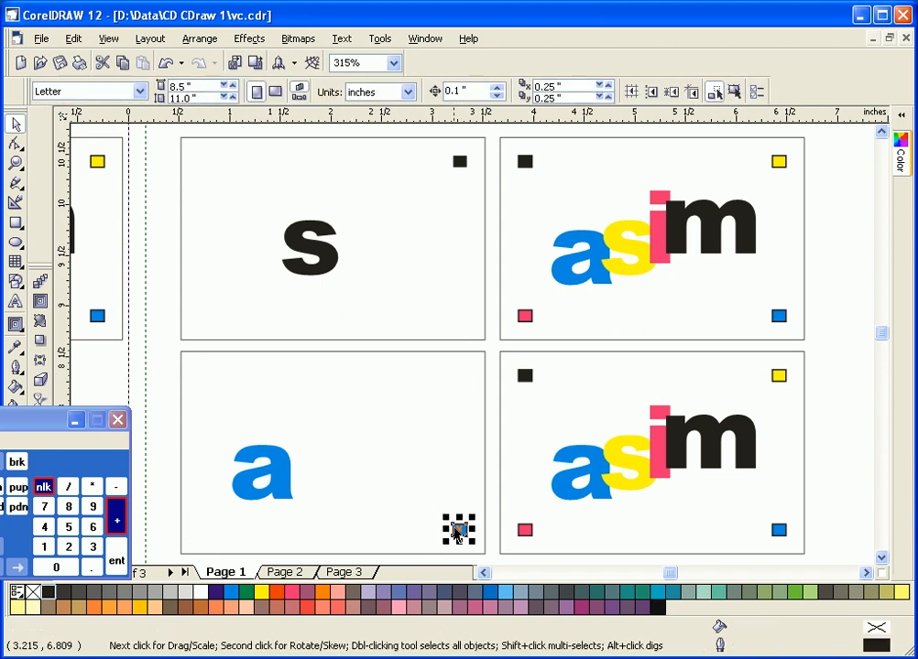
pyautogui.rightClick(35, 593)
pyautogui.keyDown('shift'); pyautogui.click(286, 484); pyautogui.keyUp('shift')
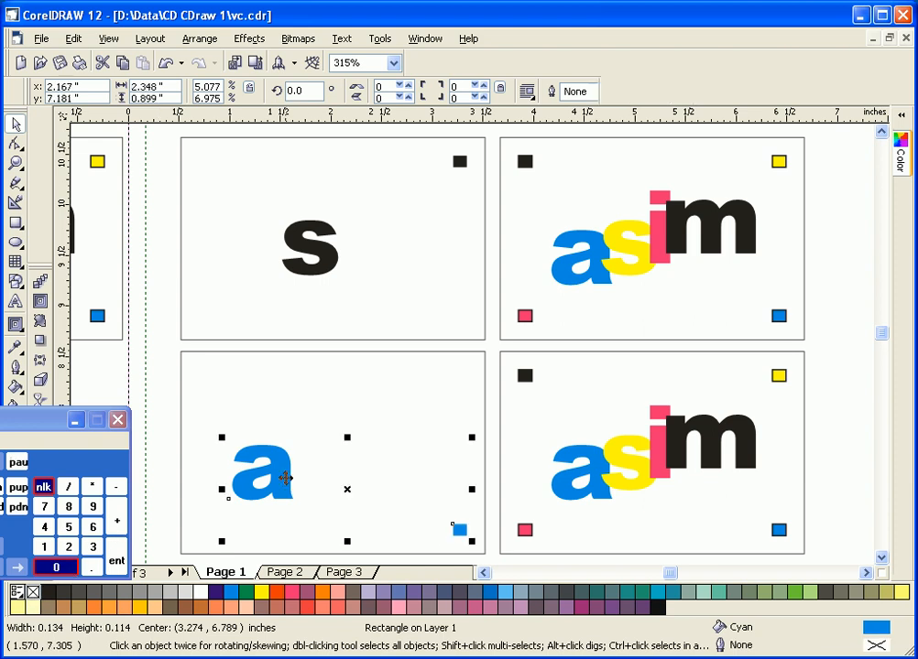
pyautogui.click(43, 592)
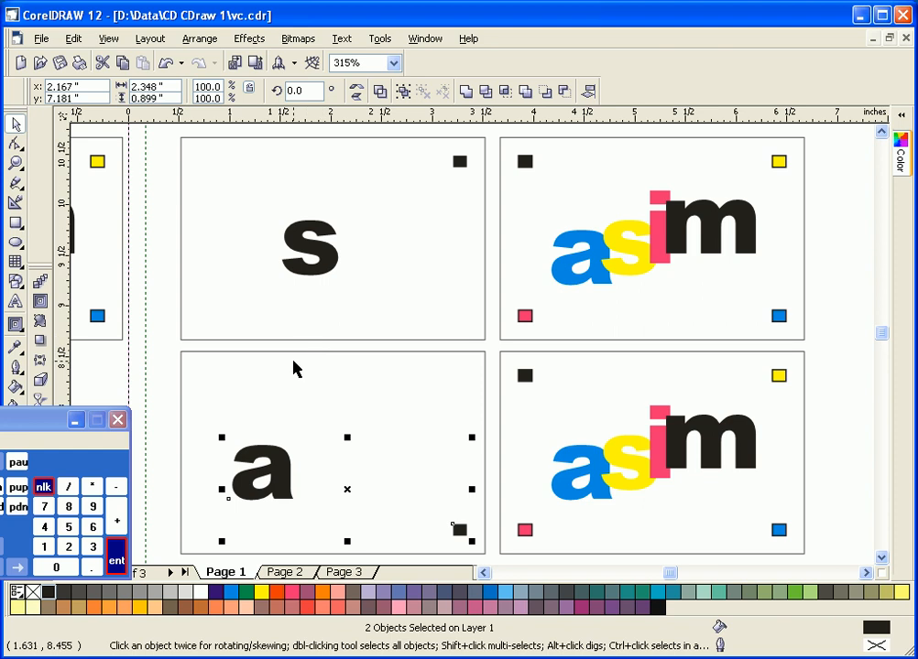
# Group the lower-left card's letter, square and frame, and group the upper-left card's objects the same way.
pyautogui.keyDown('shift'); pyautogui.click(295, 356); pyautogui.keyUp('shift')
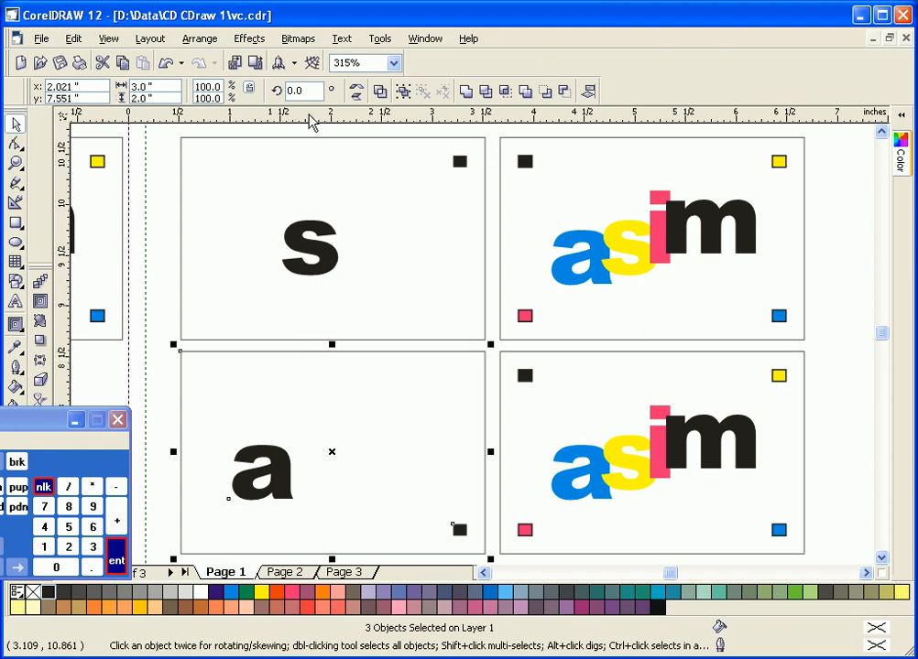
pyautogui.click(404, 92)
pyautogui.moveTo(178, 133); pyautogui.dragTo(492, 341)
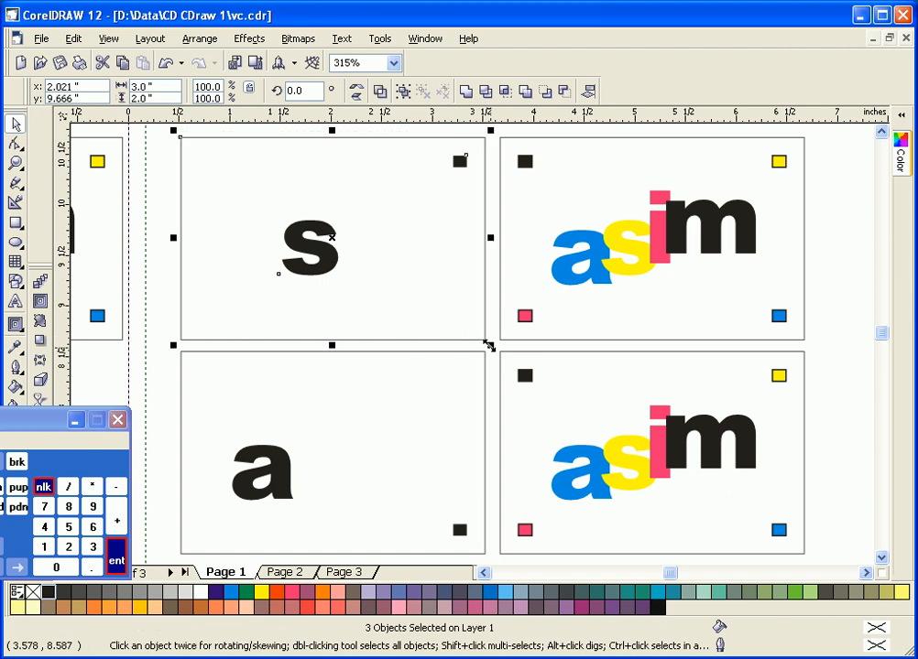
pyautogui.click(404, 92)
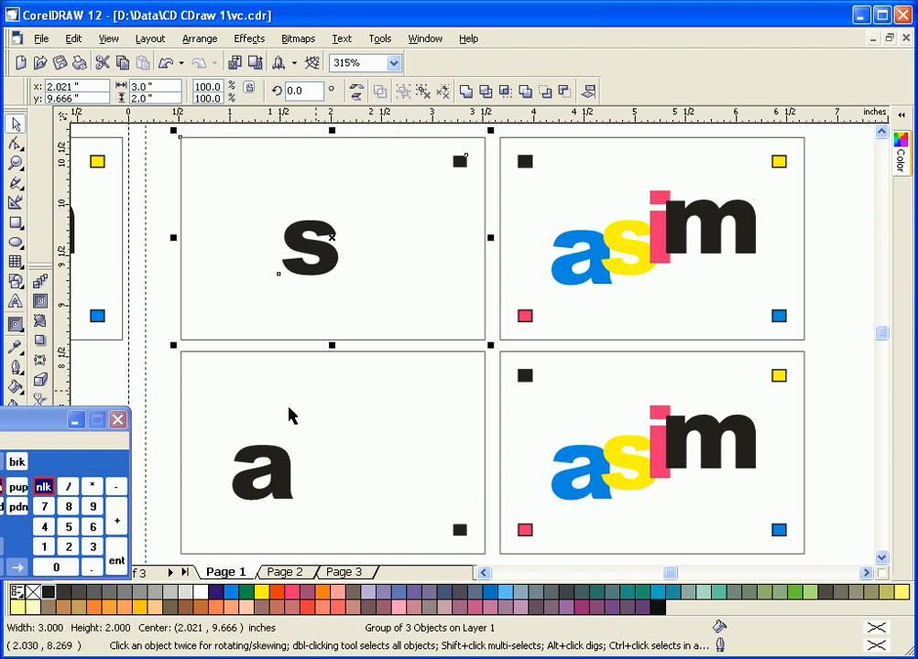
# Align the a card group to the s card group by horizontal centers so the two cards overlap exactly.
pyautogui.click(286, 476)
pyautogui.keyDown('shift'); pyautogui.click(273, 271); pyautogui.keyUp('shift')
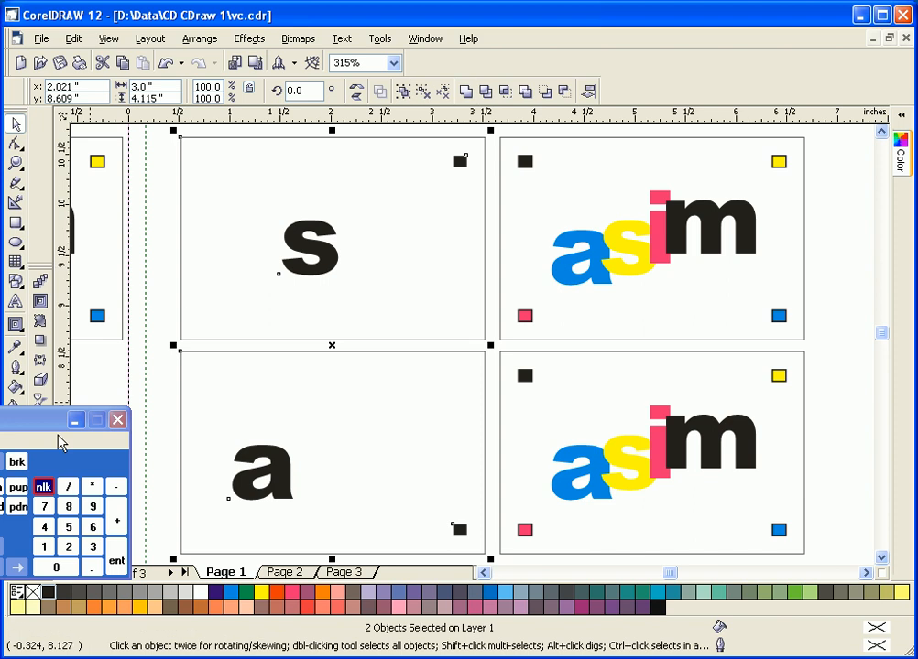
pyautogui.moveTo(55, 423); pyautogui.dragTo(420, 441)
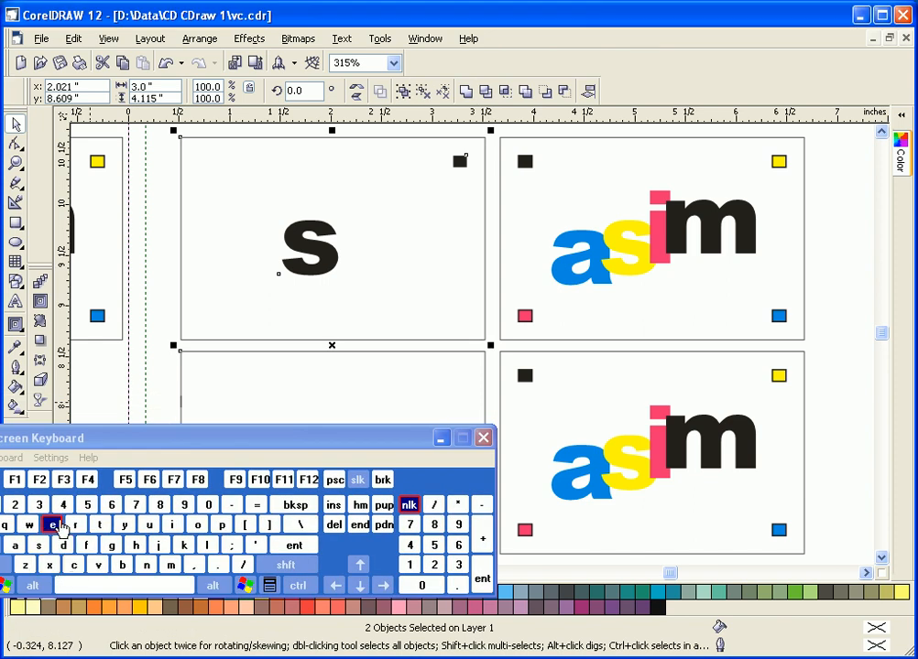
pyautogui.click(53, 525)
pyautogui.click(136, 385)
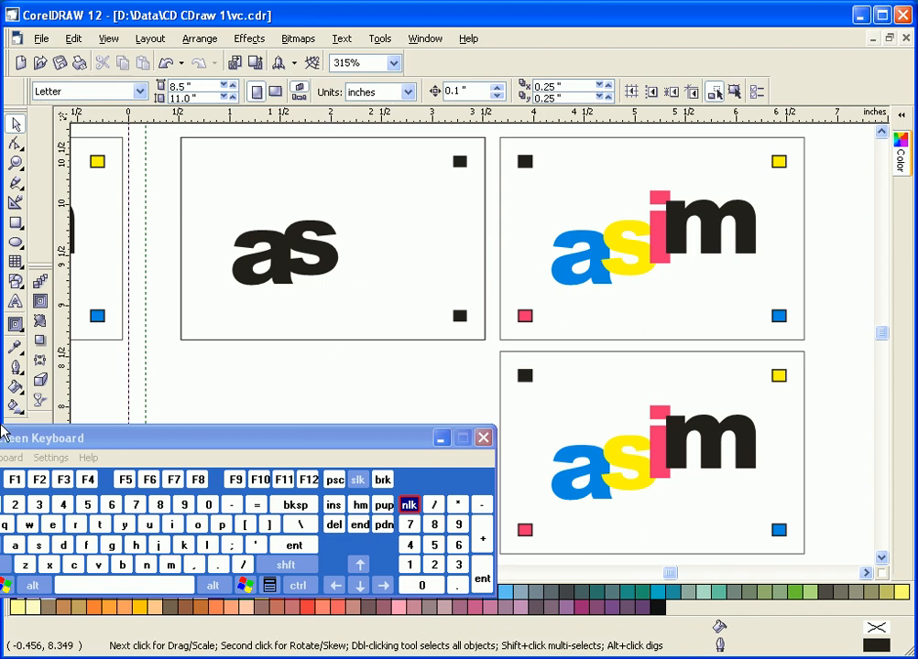
# Ungroup both stacked card groups, the one with the a and the one with the s.
pyautogui.click(14, 163)
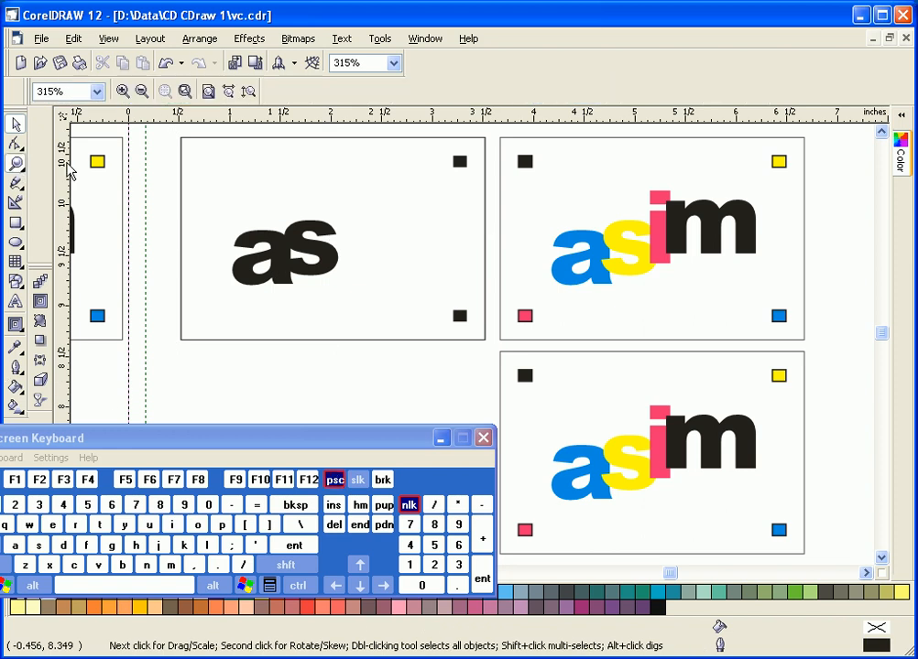
pyautogui.moveTo(155, 135); pyautogui.dragTo(517, 369)
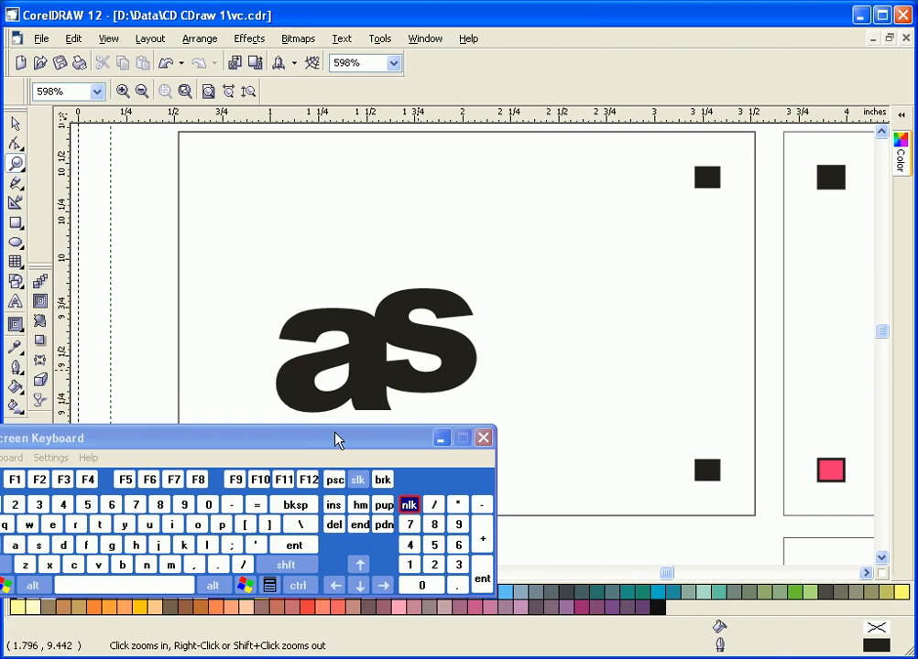
pyautogui.moveTo(337, 439); pyautogui.dragTo(385, 526)
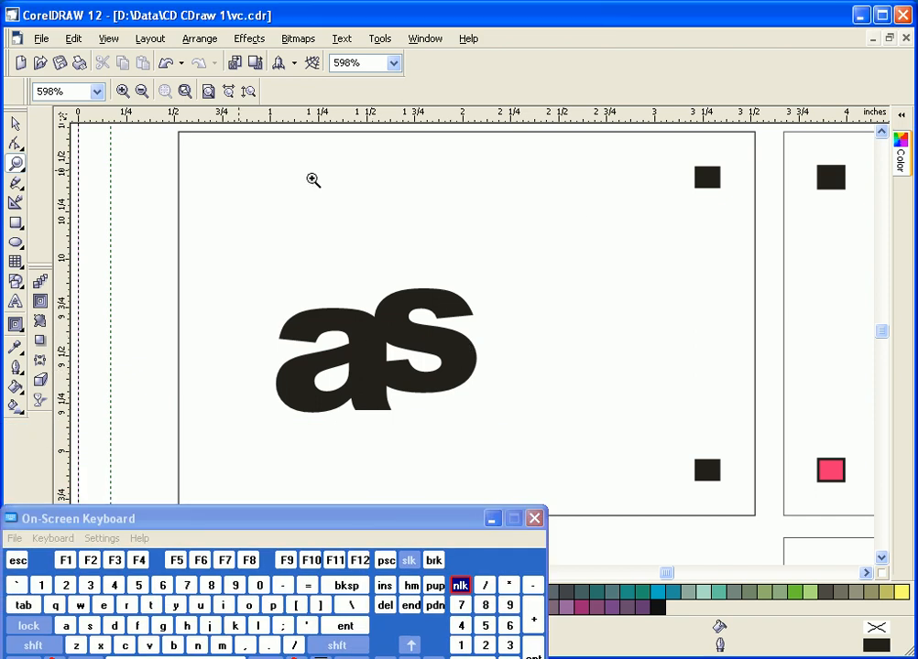
pyautogui.click(16, 124)
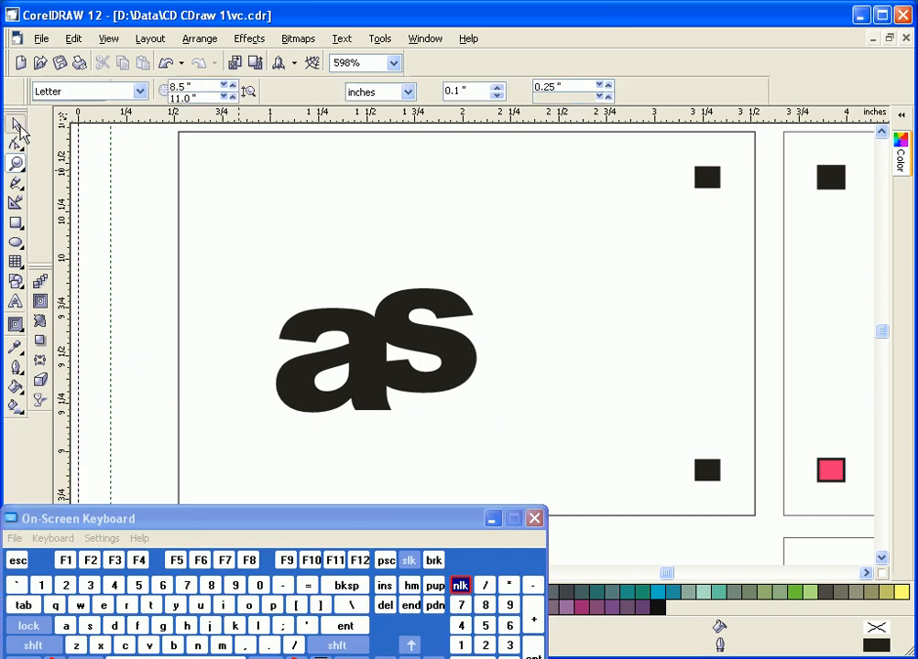
pyautogui.click(370, 337)
pyautogui.moveTo(332, 514); pyautogui.dragTo(123, 416)
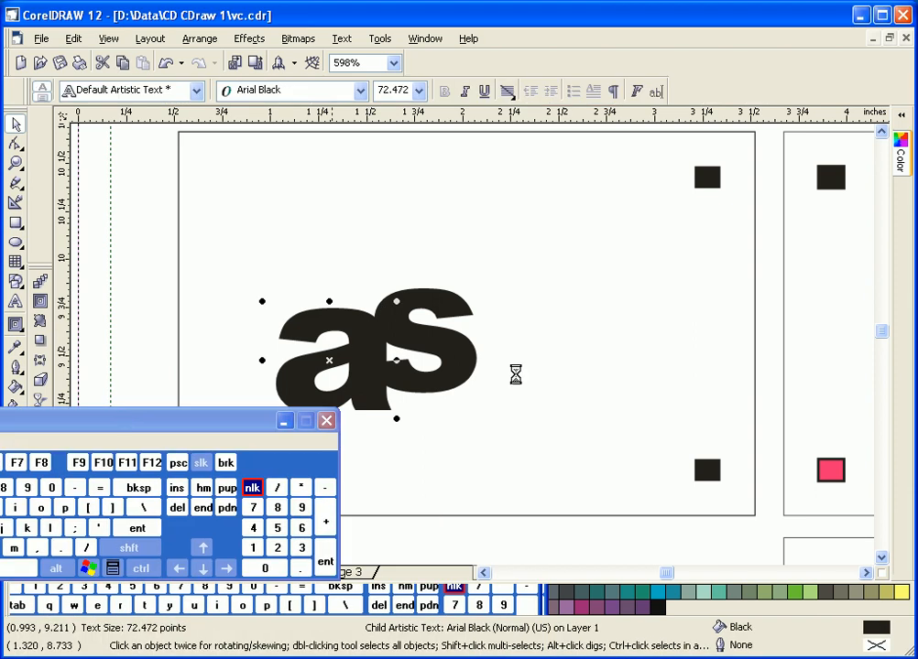
pyautogui.click(514, 375)
pyautogui.click(347, 398)
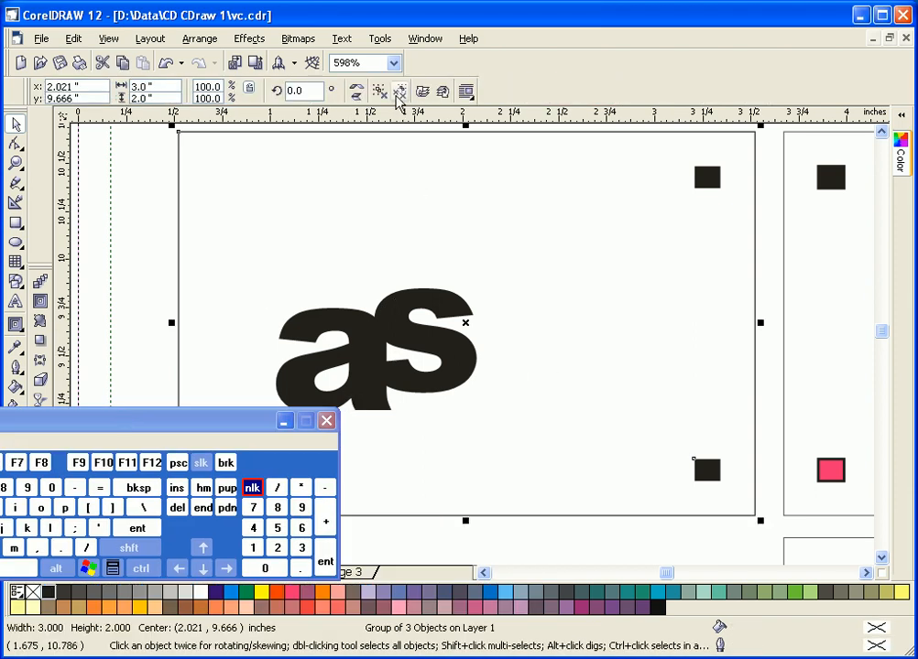
pyautogui.hotkey('ctrl', 'u')
pyautogui.hotkey('ctrl', 'g')
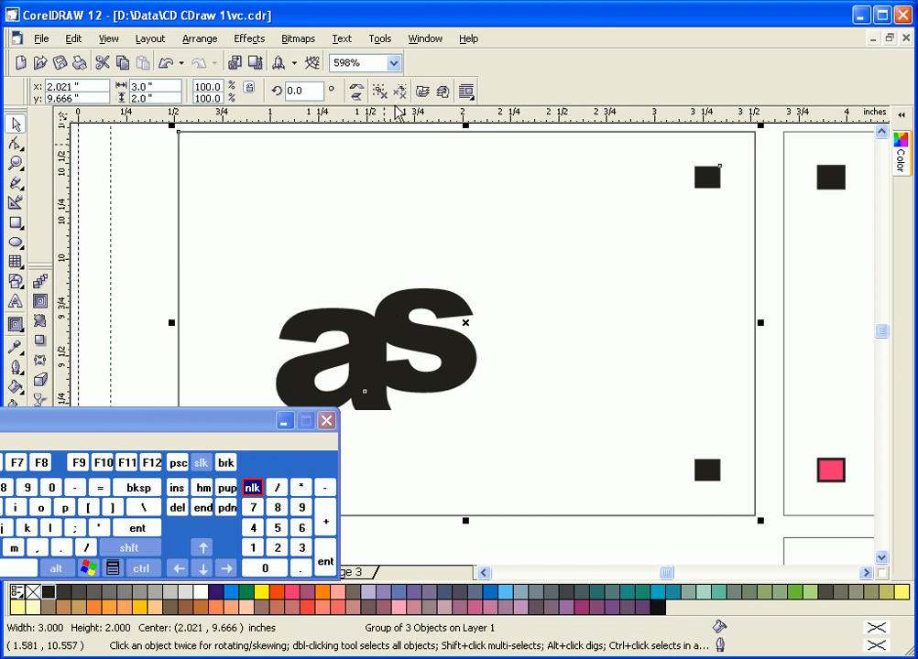
pyautogui.press('Escape')
# Fill the letter a on the merged black card with cyan and the overlapping letter s with yellow.
pyautogui.click(318, 324)
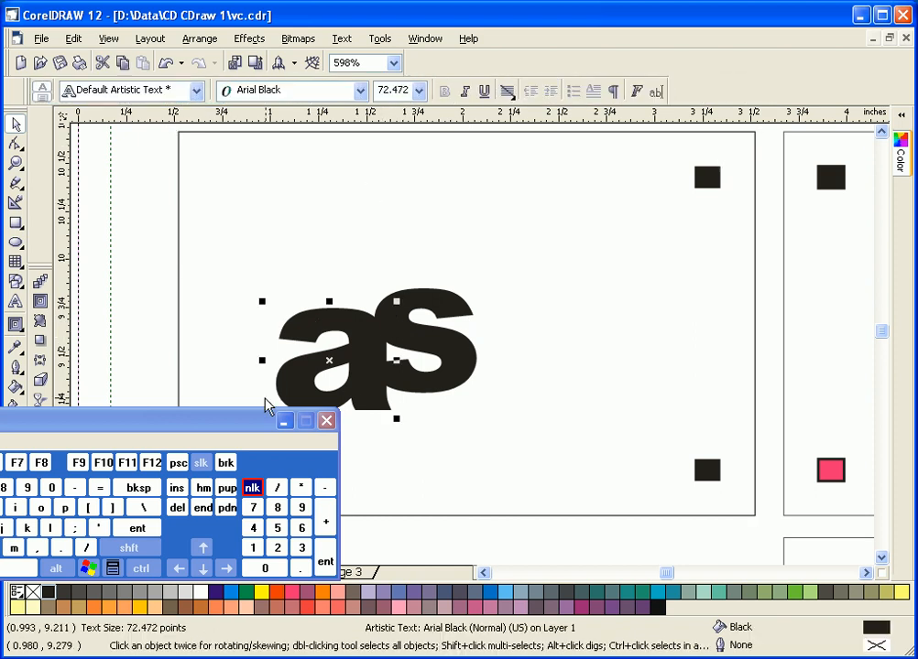
pyautogui.moveTo(261, 421); pyautogui.dragTo(147, 365)
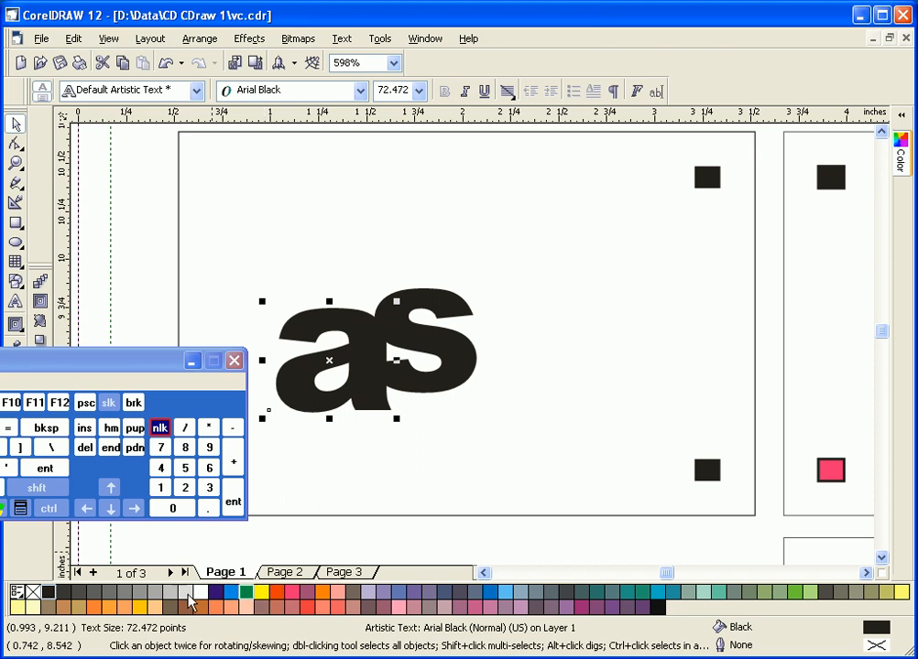
pyautogui.click(230, 592)
pyautogui.click(420, 351)
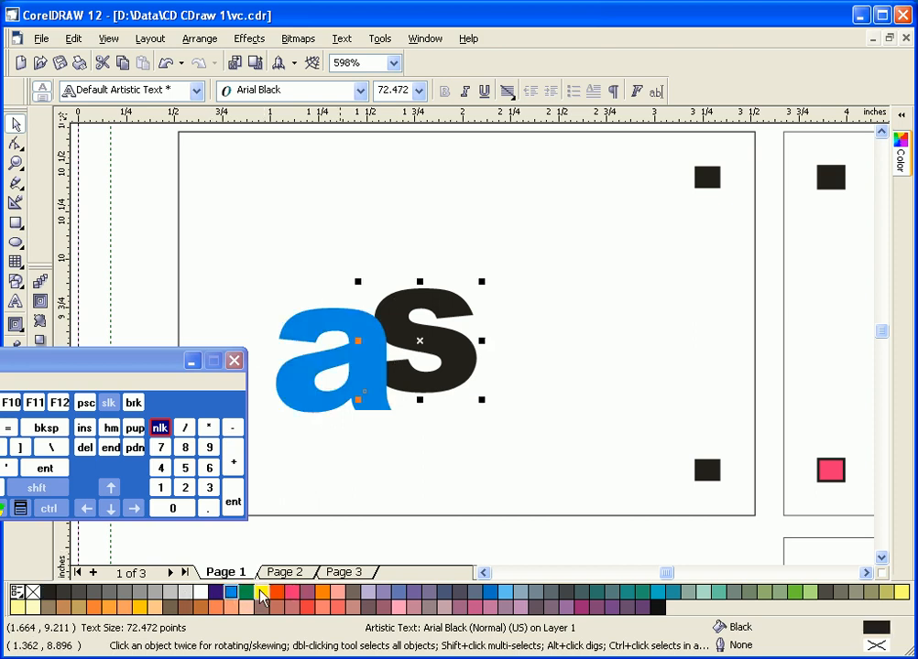
pyautogui.click(261, 592)
# Select both the yellow s and the cyan a and convert them from text to curves.
pyautogui.click(16, 163)
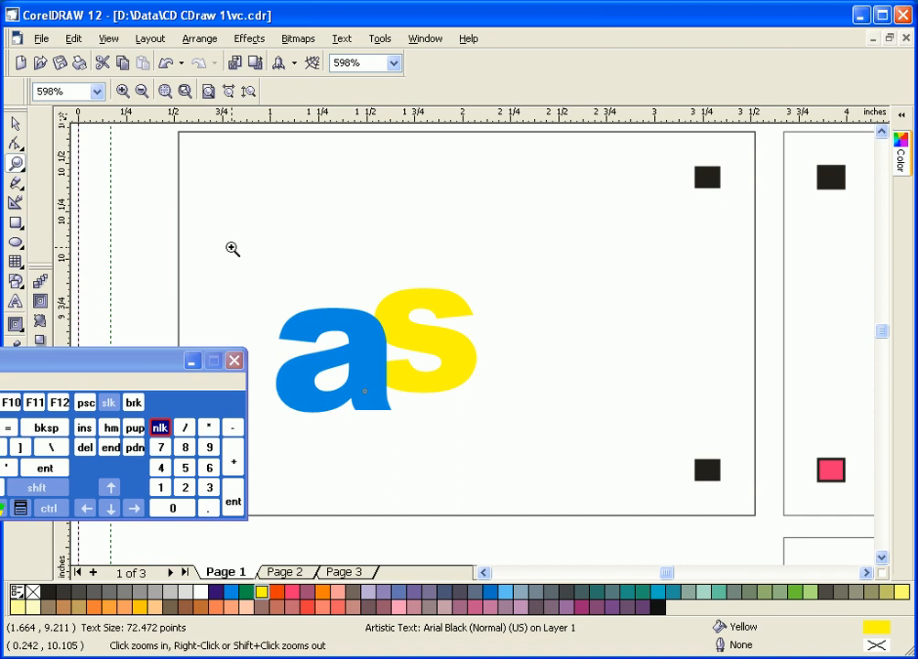
pyautogui.moveTo(231, 249); pyautogui.dragTo(477, 461)
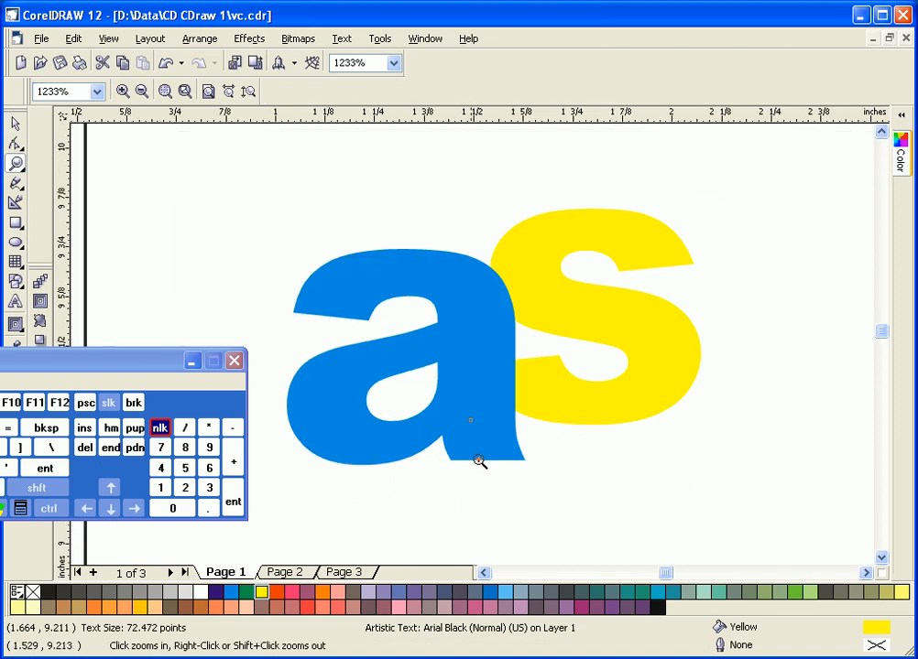
pyautogui.click(16, 122)
pyautogui.click(549, 285)
pyautogui.keyDown('shift'); pyautogui.click(436, 288); pyautogui.keyUp('shift')
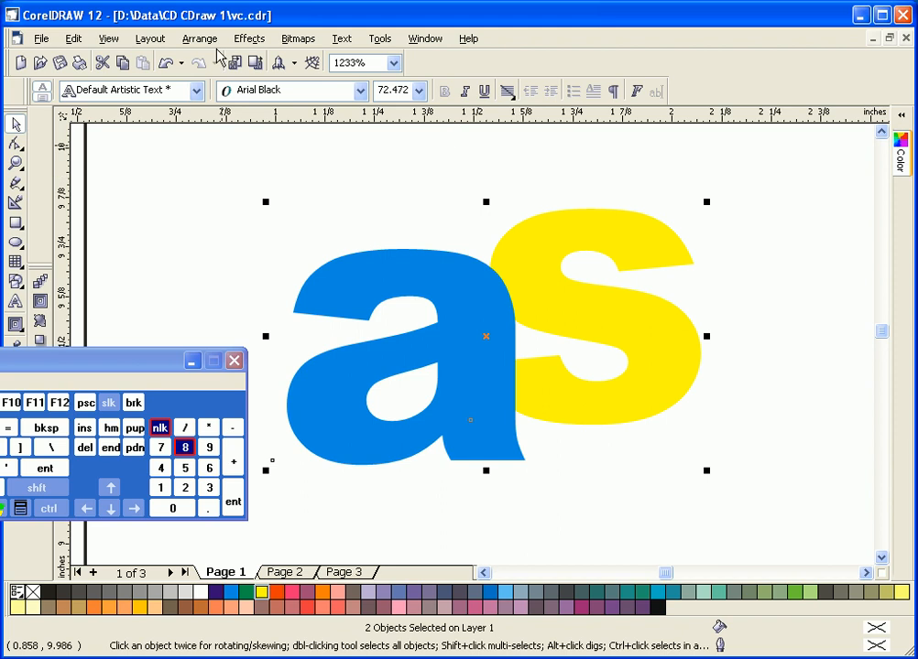
pyautogui.rightClick(420, 286)
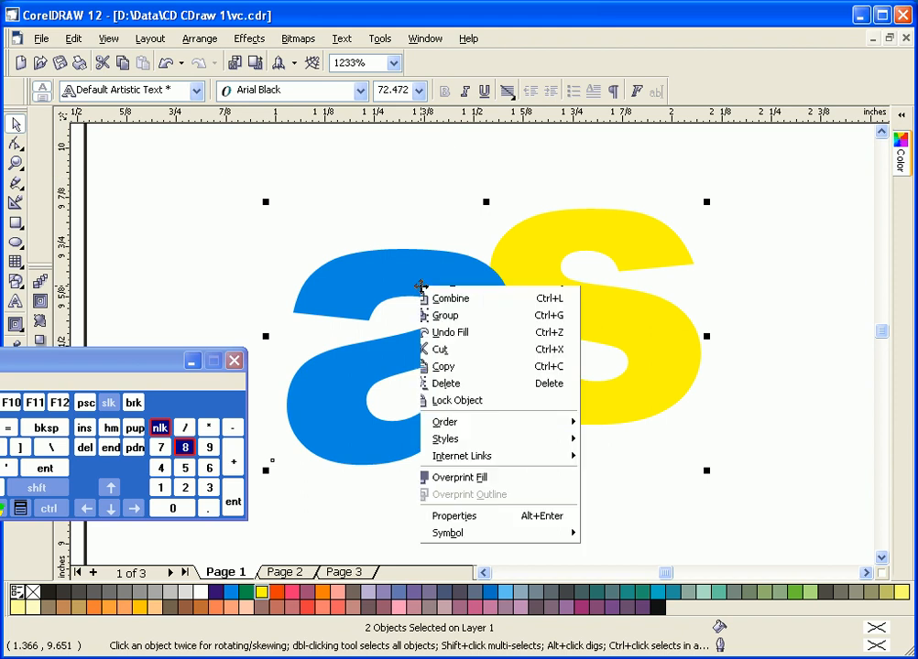
pyautogui.click(428, 298)
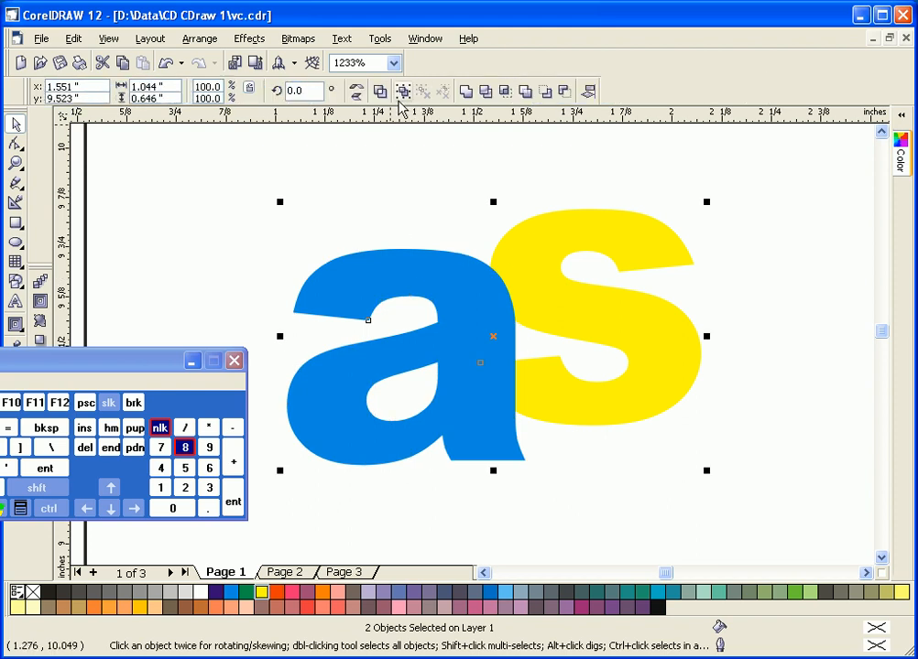
# Intersect the two letter curves, fill the overlap piece with green and bring it to the front.
pyautogui.click(506, 92)
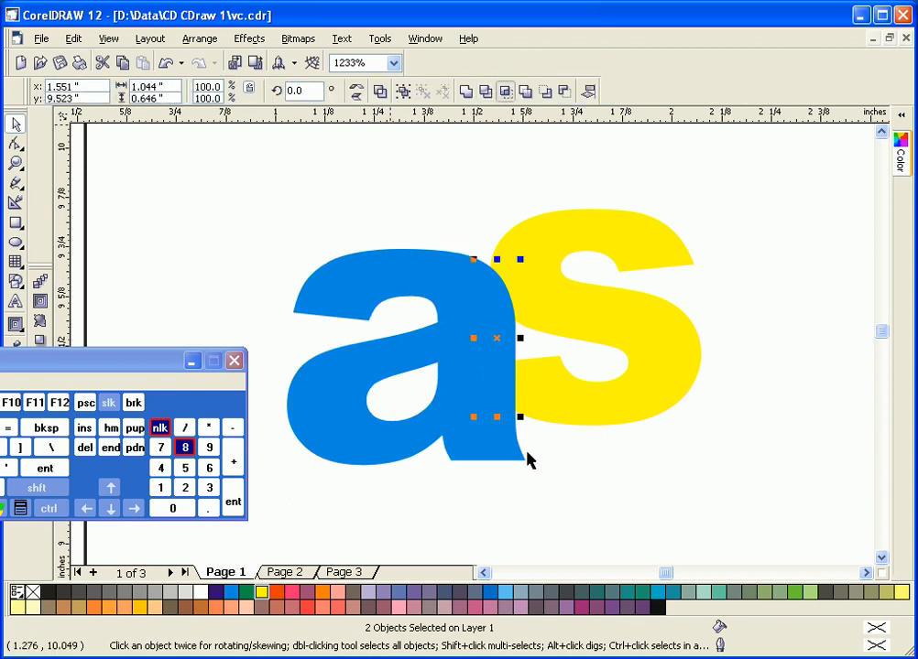
pyautogui.click(247, 594)
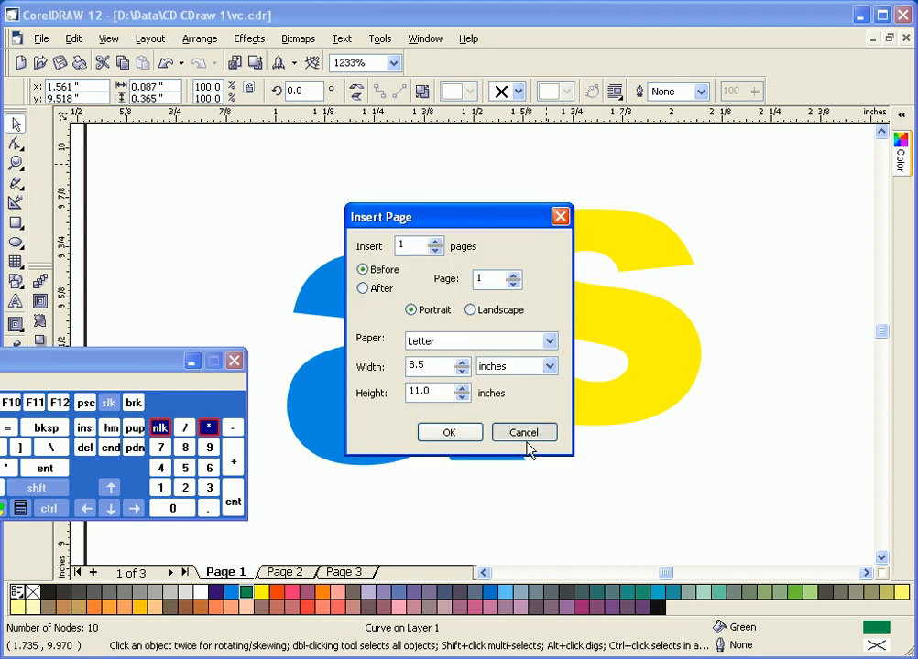
pyautogui.click(526, 440)
pyautogui.click(174, 507)
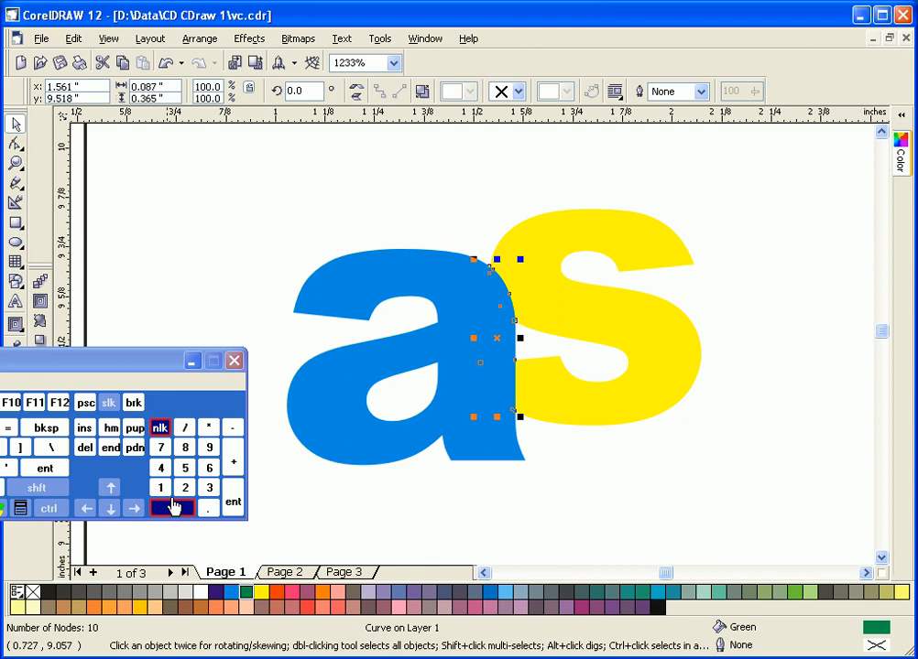
pyautogui.hotkey('shift', 'pageup')
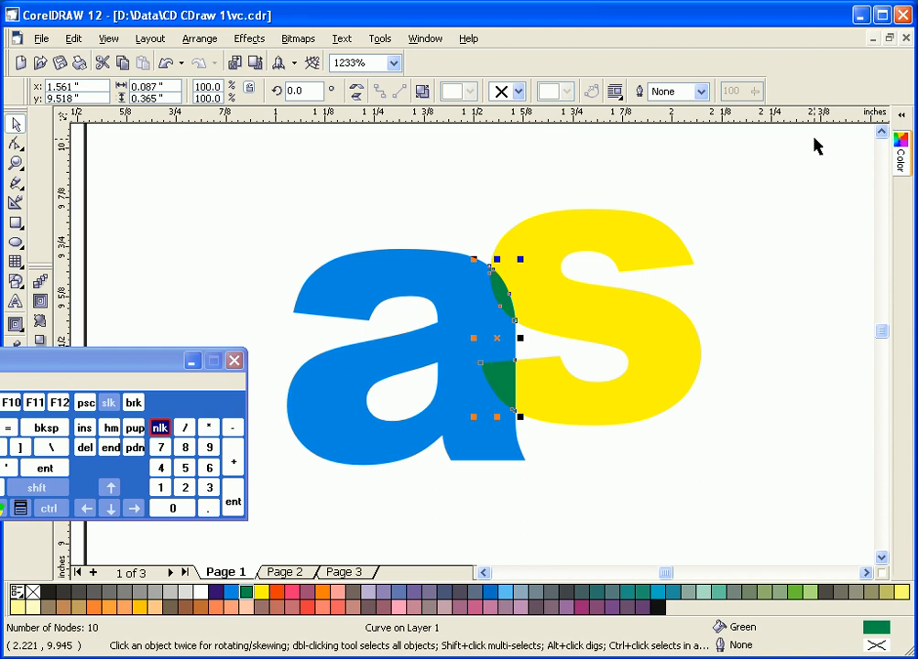
# Examine up close how the green overlap areas sit between the cyan a and the yellow s.
pyautogui.click(430, 287)
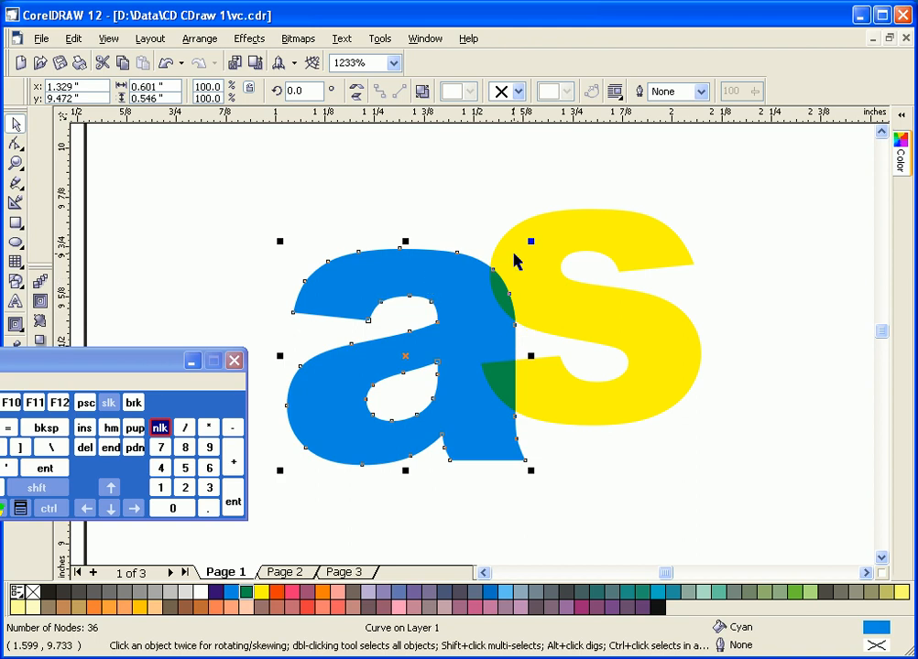
pyautogui.click(517, 260)
pyautogui.click(545, 267)
pyautogui.click(412, 283)
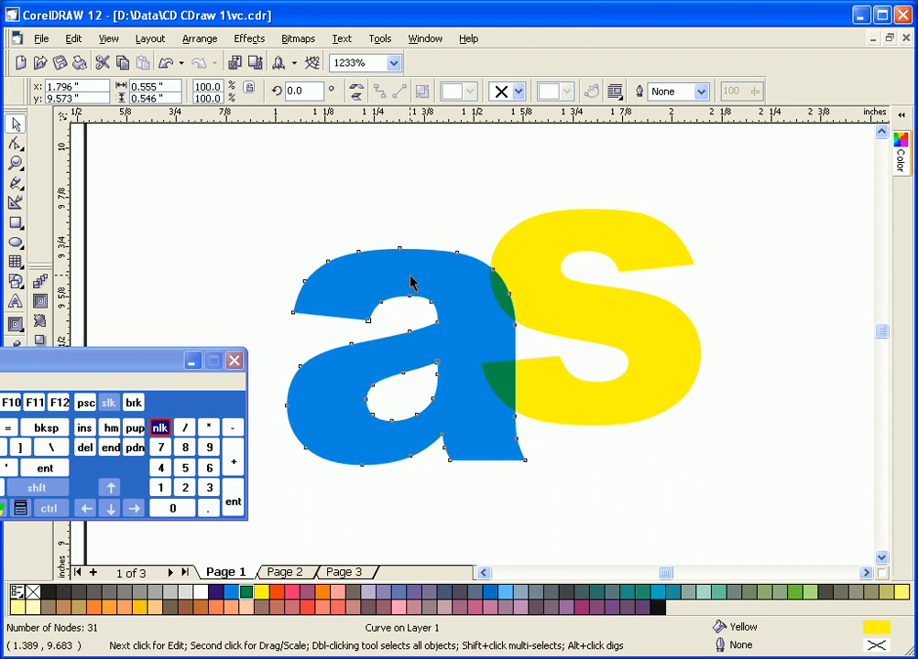
pyautogui.click(16, 163)
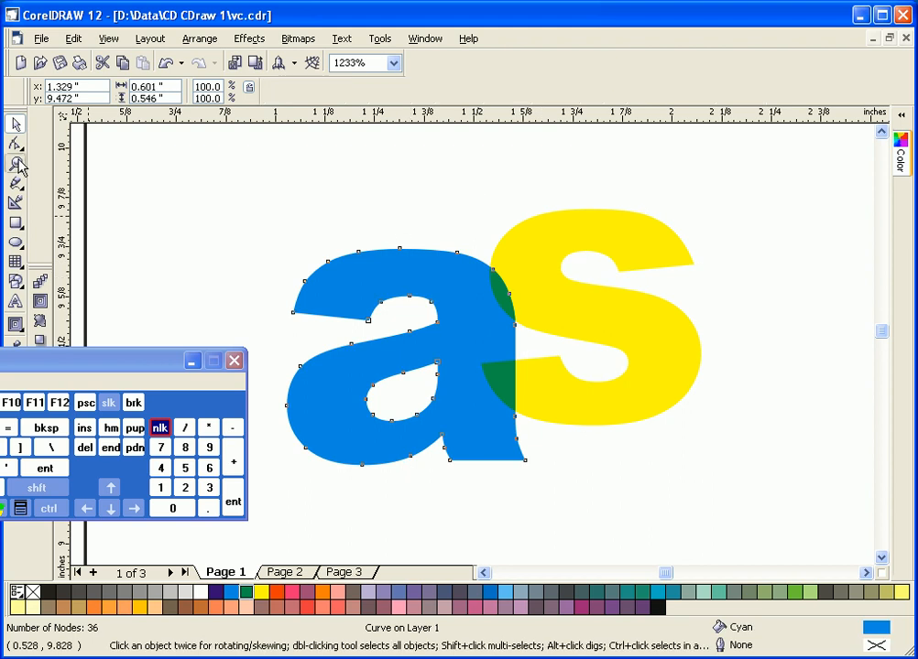
pyautogui.moveTo(452, 235); pyautogui.dragTo(557, 450)
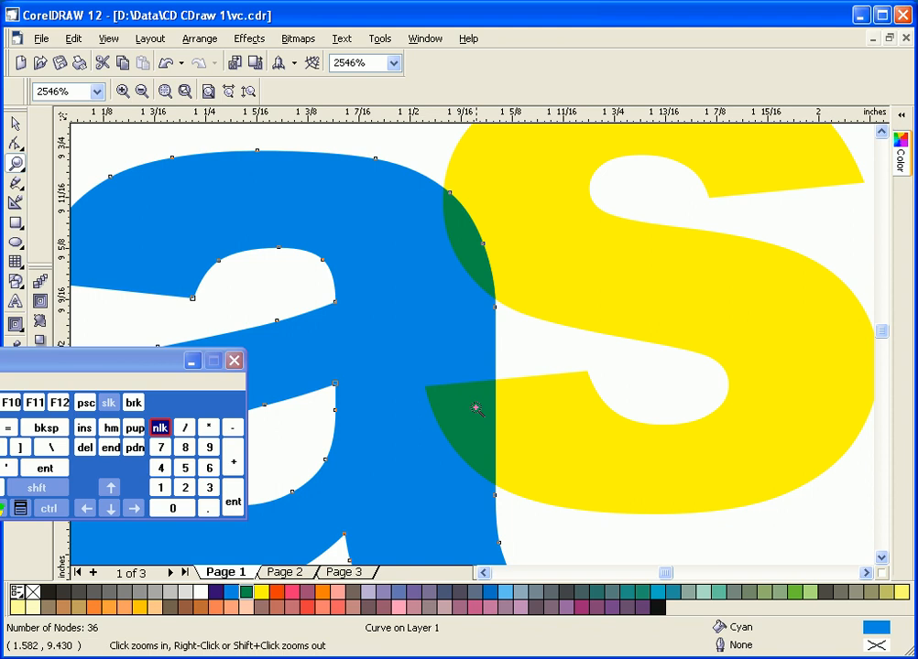
pyautogui.rightClick(442, 311)
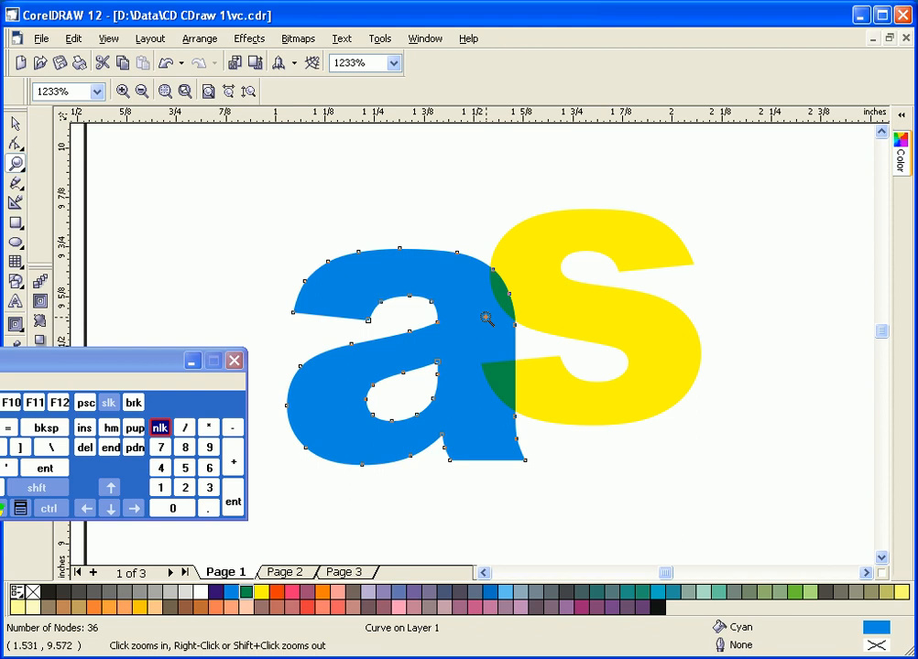
pyautogui.rightClick(487, 319)
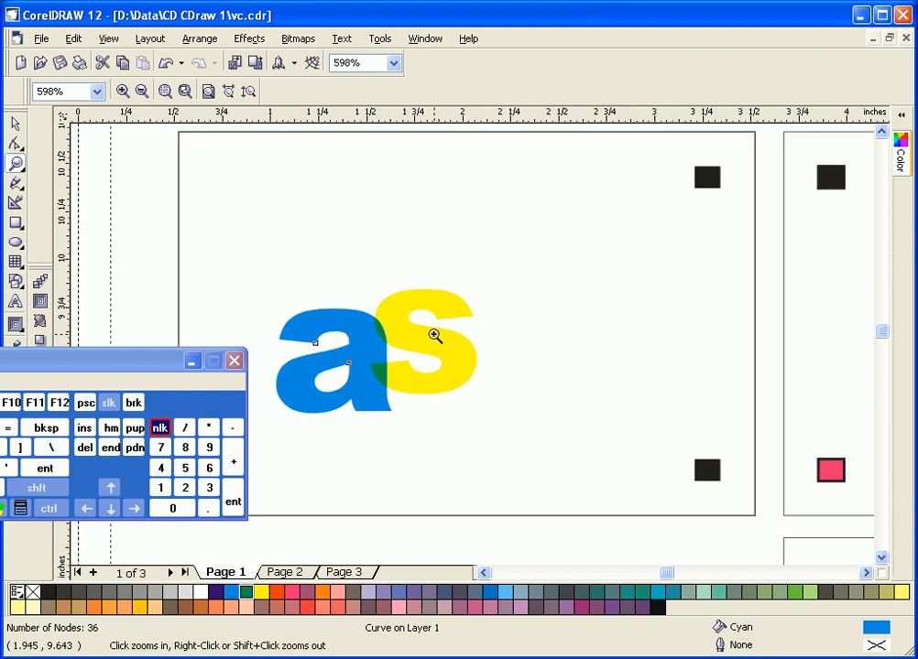
pyautogui.rightClick(391, 356)
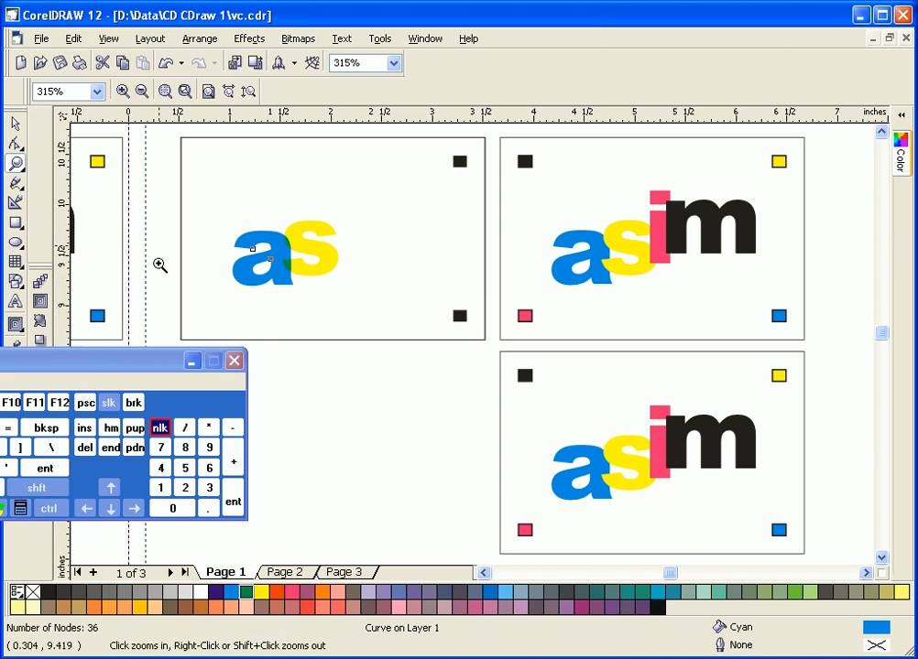
pyautogui.click(15, 124)
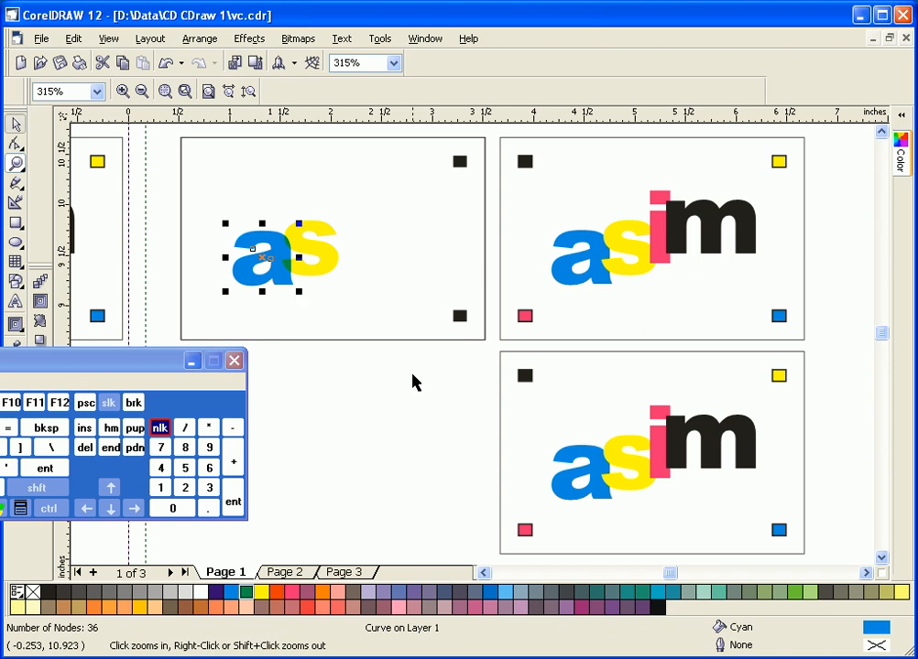
pyautogui.click(350, 387)
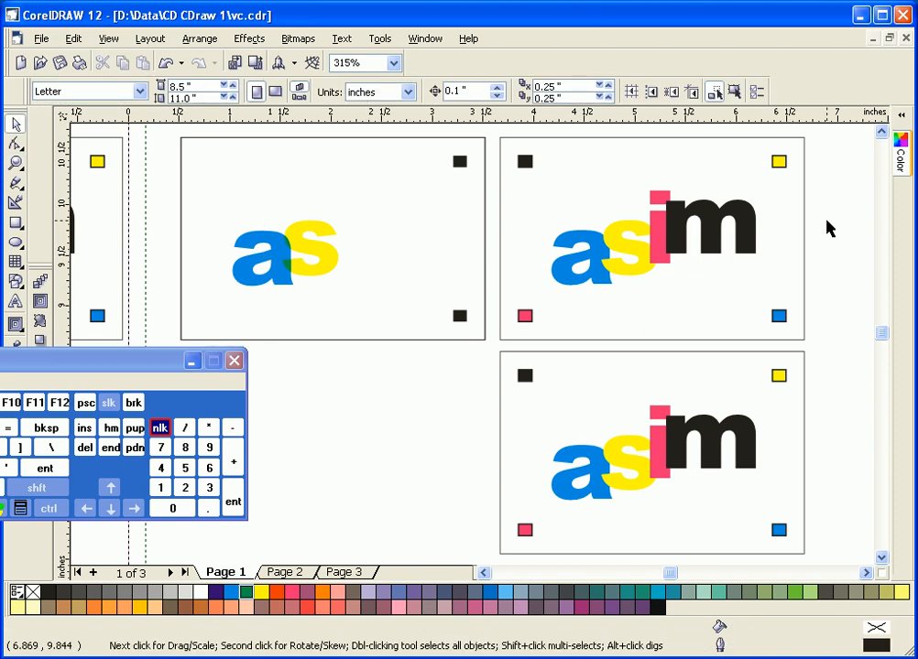
pyautogui.click(15, 163)
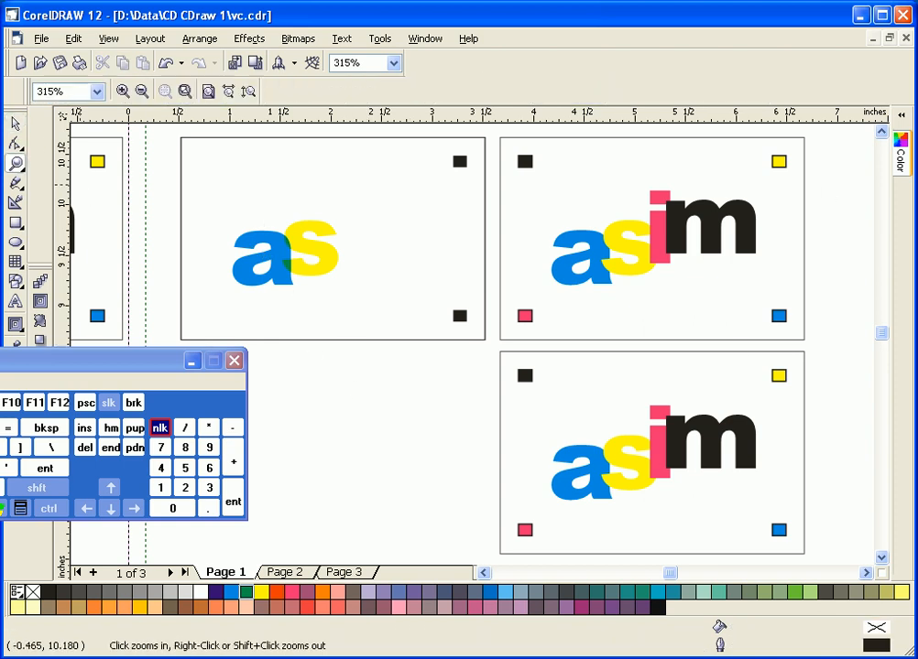
pyautogui.click(15, 124)
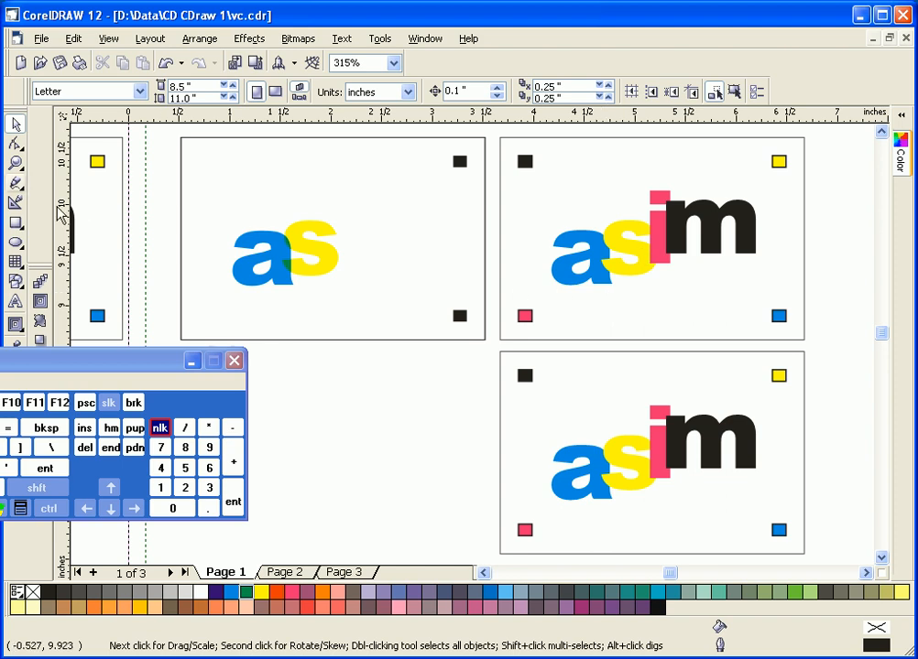
pyautogui.click(14, 164)
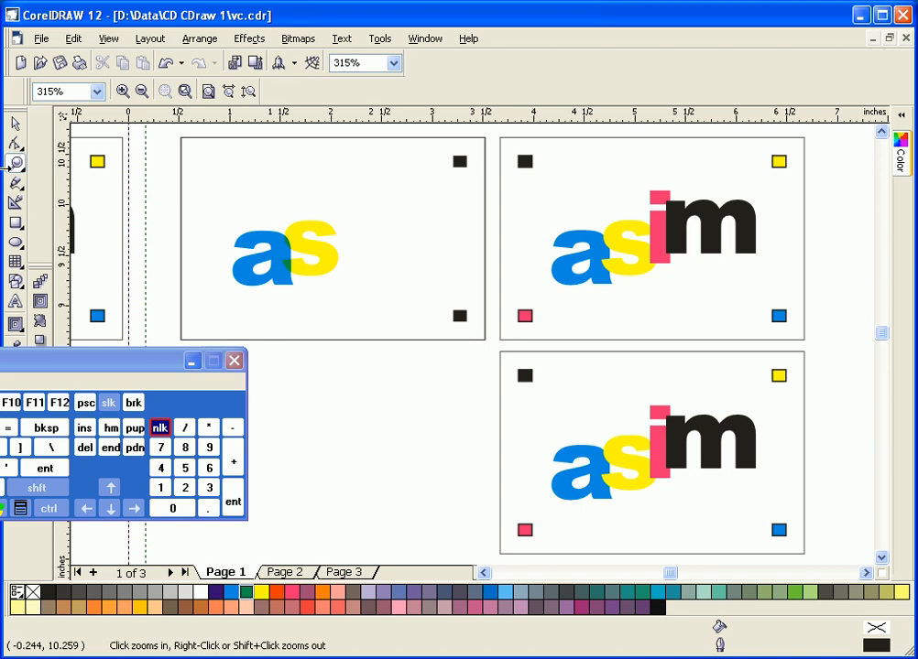
# Delete the letters i and m from both full-color asim cards, keeping only the a and s.
pyautogui.click(13, 124)
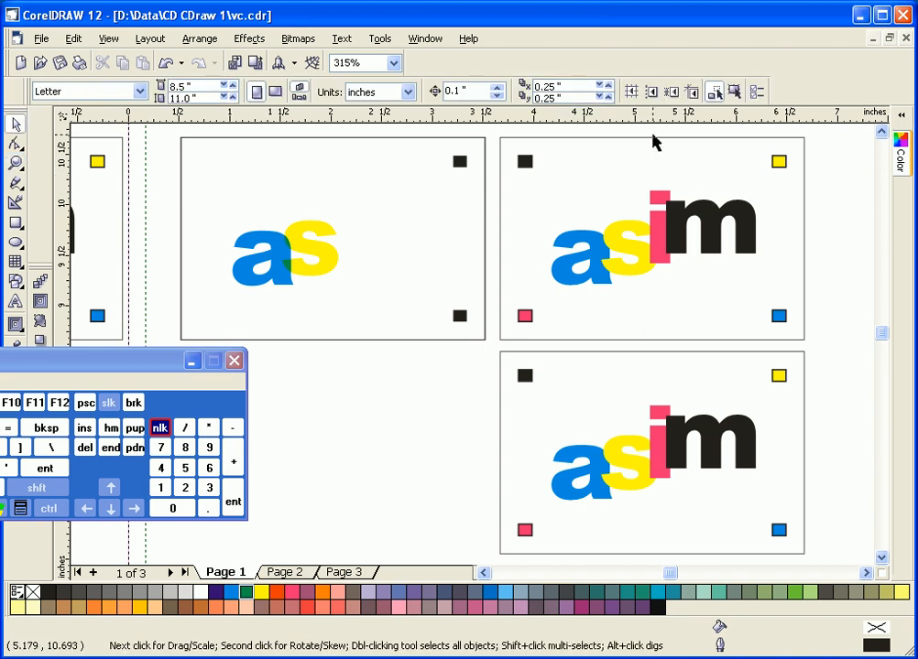
pyautogui.click(654, 192)
pyautogui.press('Delete')
pyautogui.click(686, 245)
pyautogui.press('Delete')
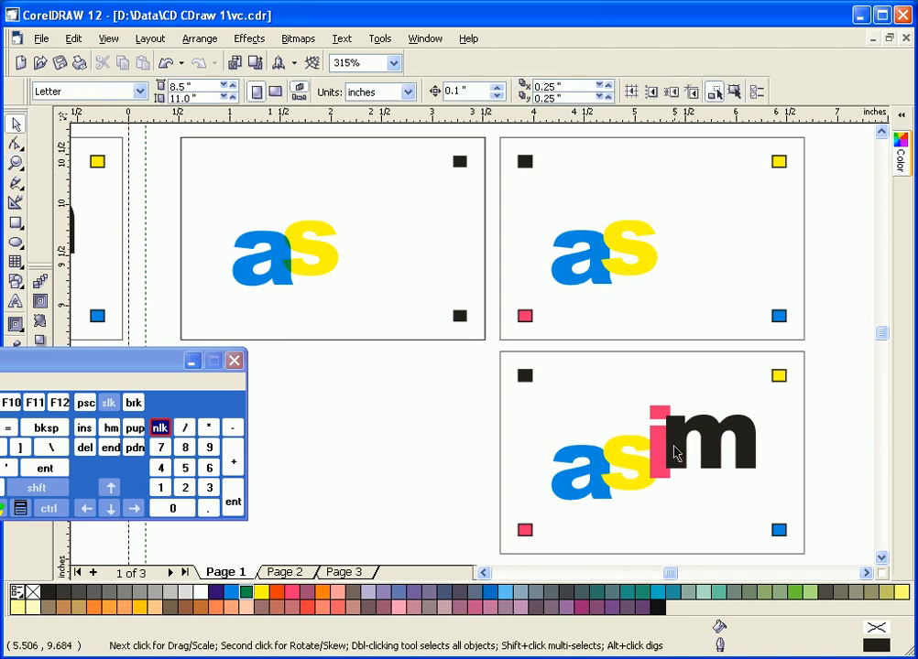
pyautogui.click(674, 447)
pyautogui.press('Delete')
pyautogui.click(666, 453)
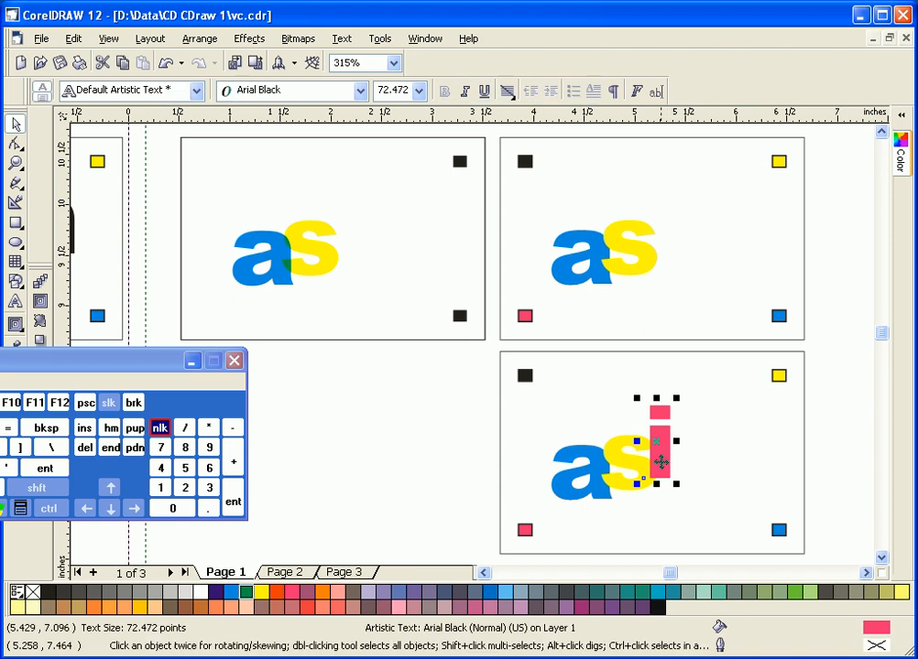
pyautogui.press('Delete')
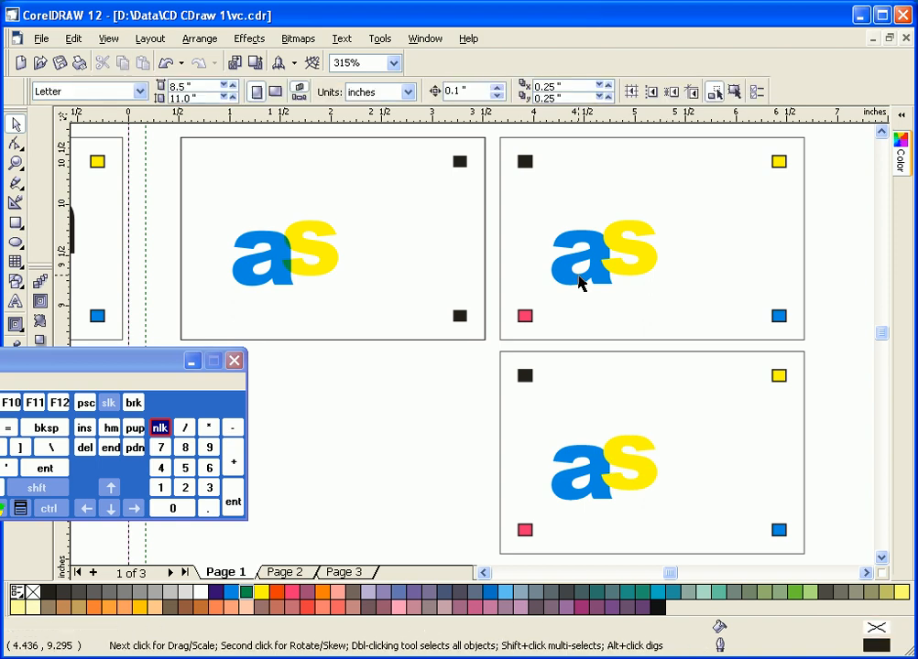
# Fill the letter a with black and the letter s with white on the upper full-color card.
pyautogui.click(579, 282)
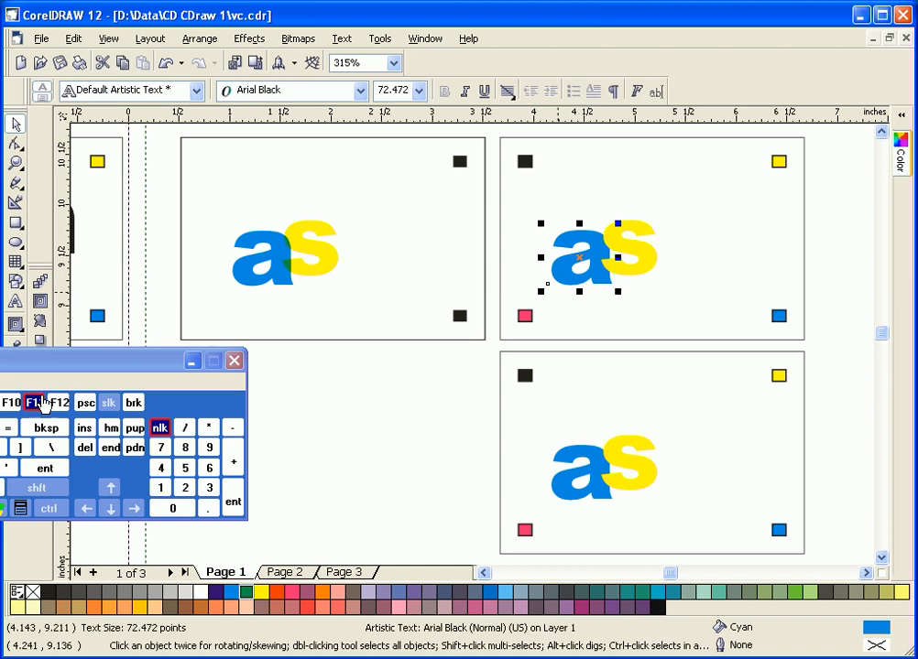
pyautogui.moveTo(81, 368); pyautogui.dragTo(235, 373)
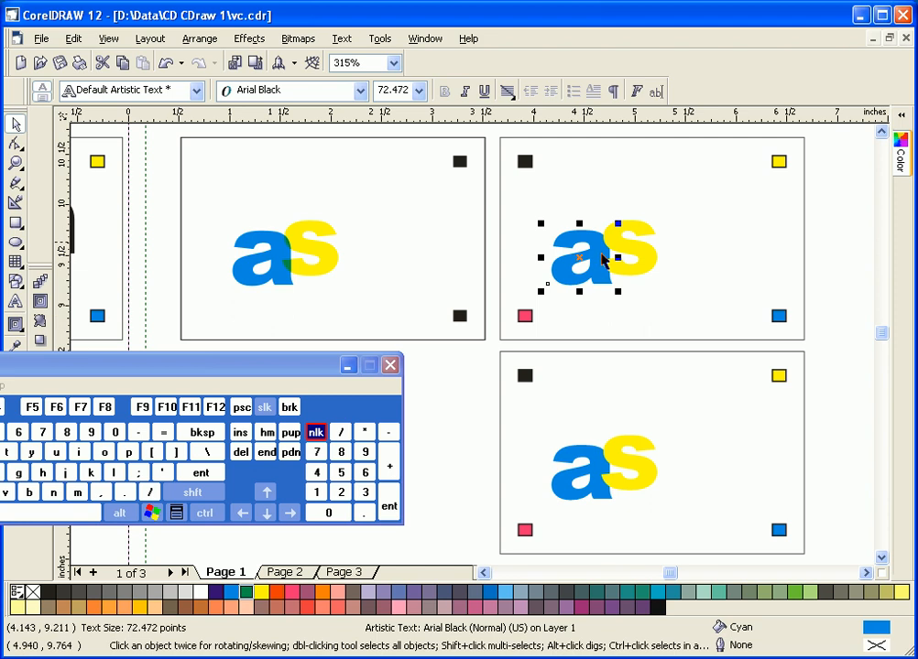
pyautogui.click(46, 595)
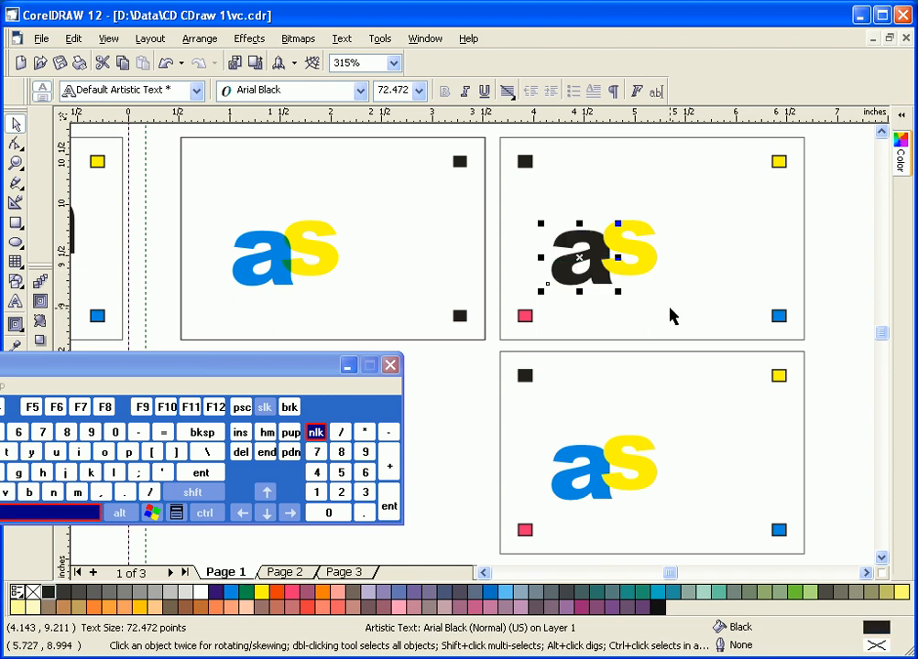
pyautogui.click(650, 266)
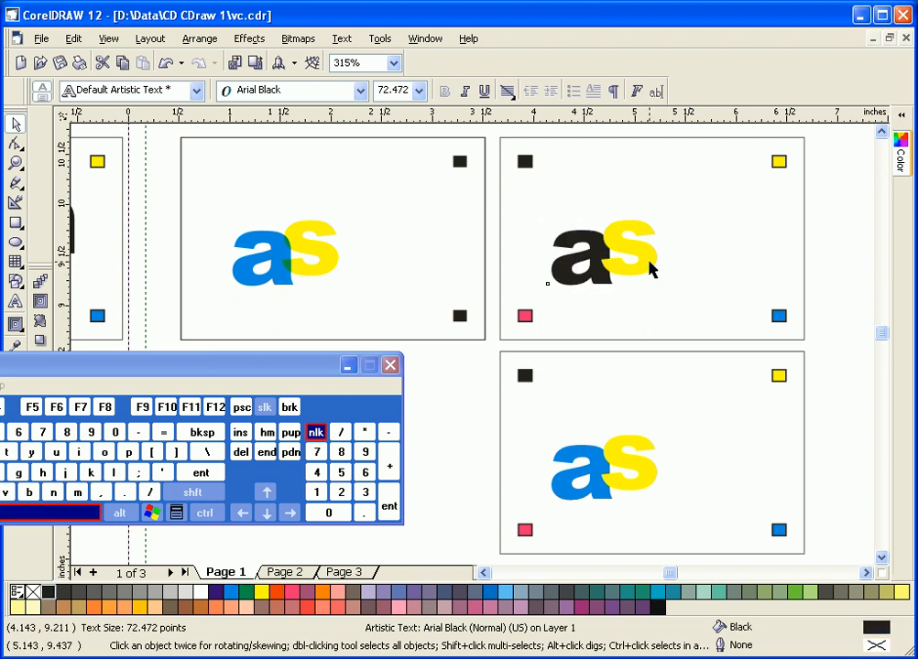
pyautogui.click(198, 594)
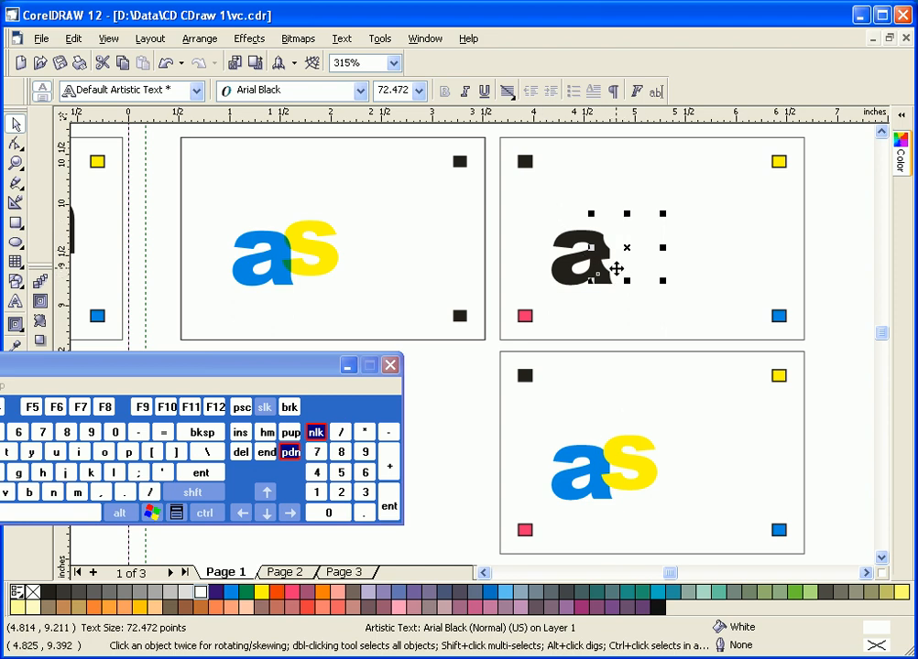
# Fill the letter s with black and the letter a with white on the lower as card.
pyautogui.click(558, 490)
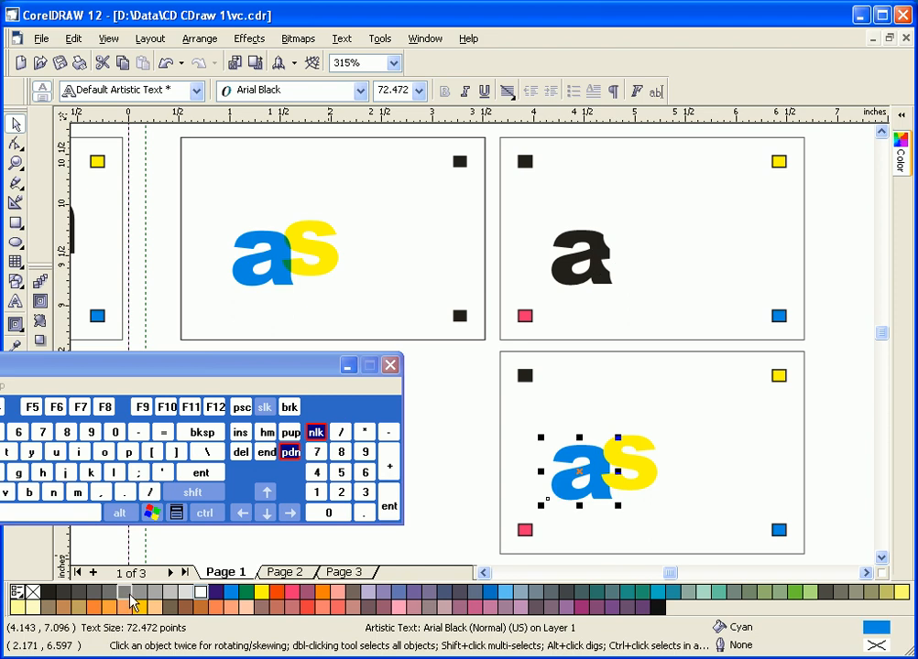
pyautogui.click(638, 486)
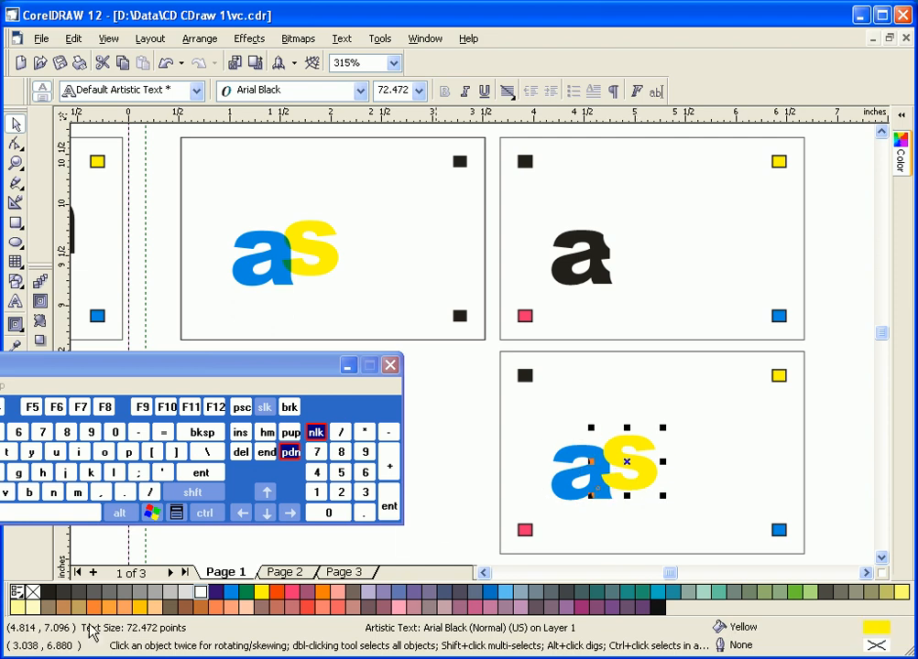
pyautogui.click(49, 594)
pyautogui.click(555, 485)
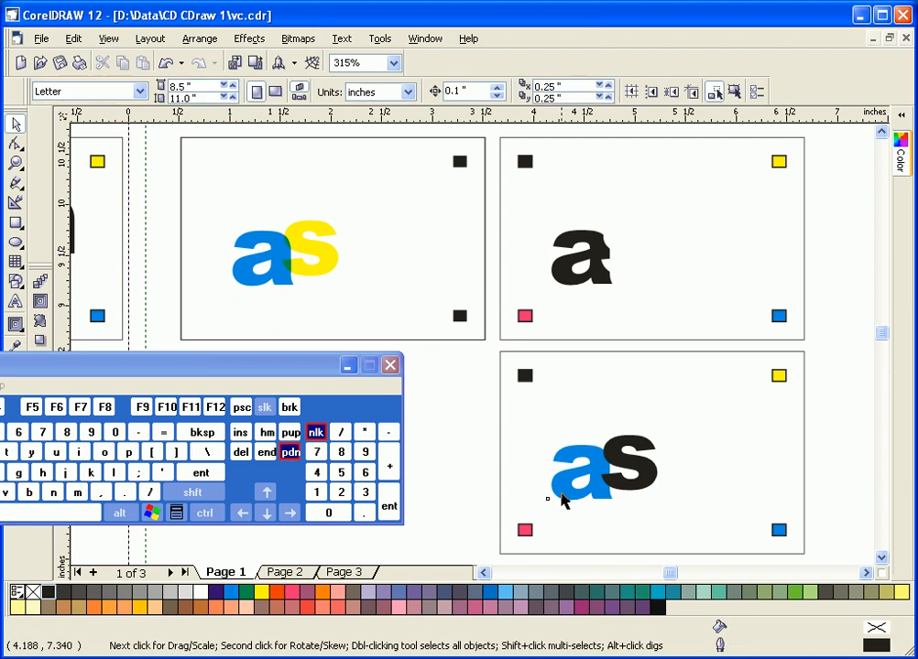
pyautogui.click(563, 498)
pyautogui.click(201, 594)
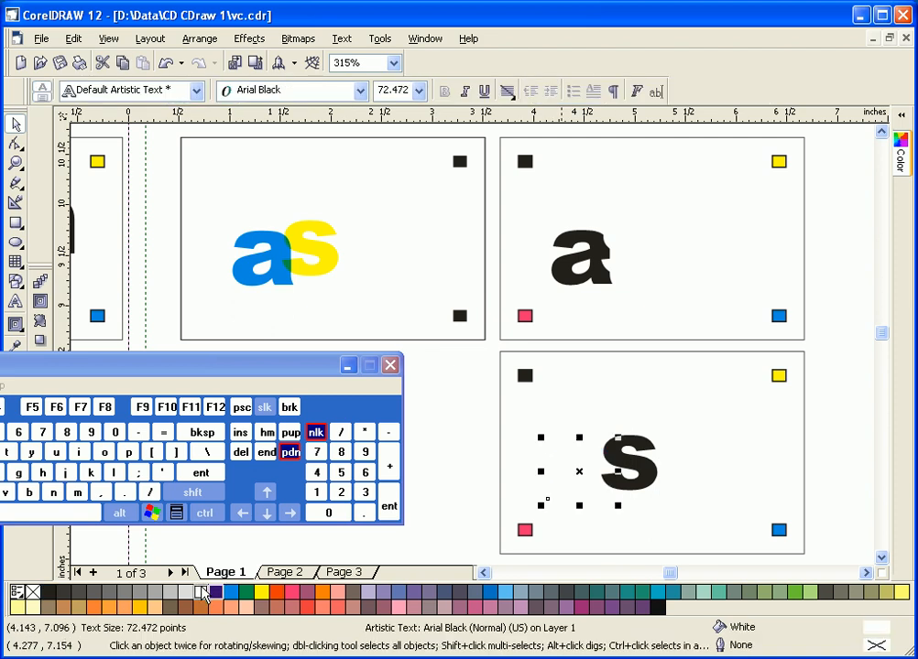
pyautogui.click(692, 455)
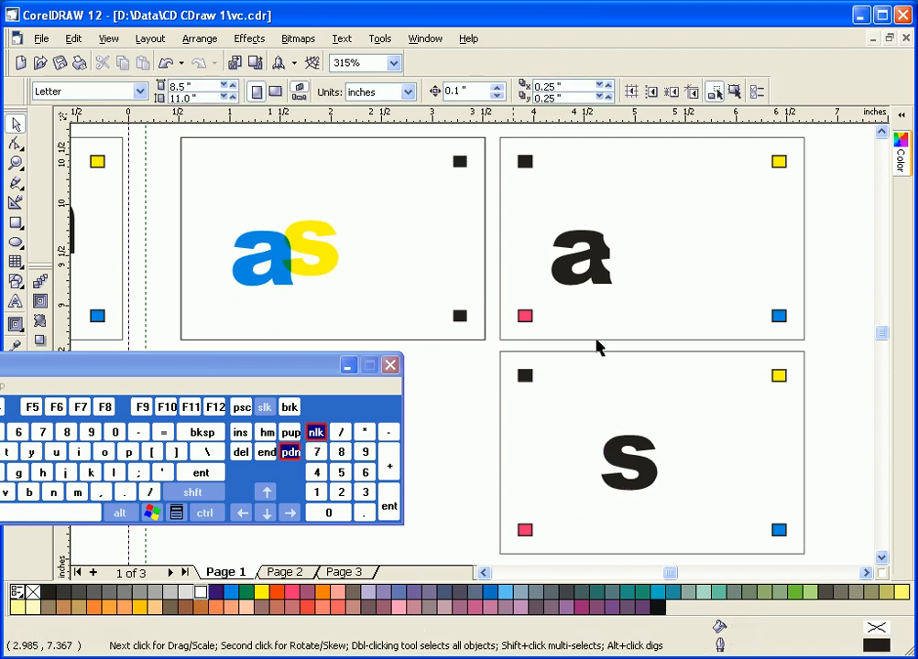
pyautogui.click(590, 476)
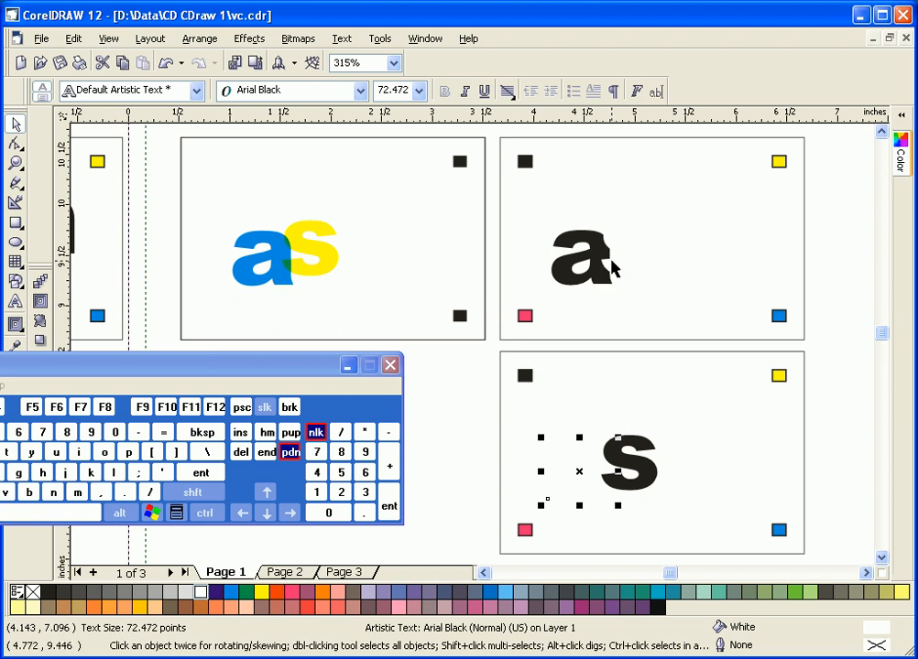
pyautogui.click(611, 268)
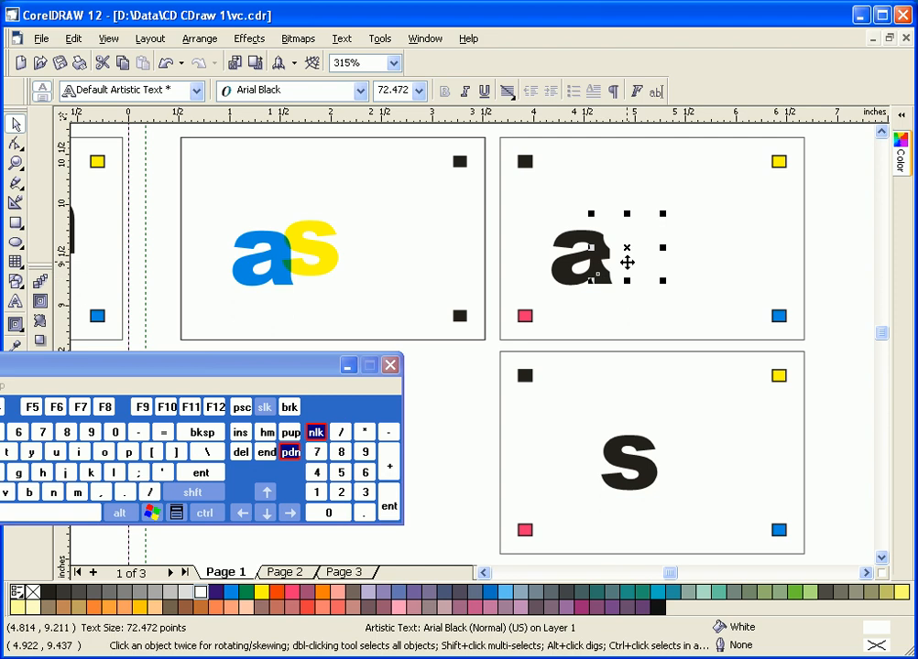
# Undo the black and white fills and the letter deletions, restoring the full-color asim lettering on both cards.
pyautogui.click(166, 63)
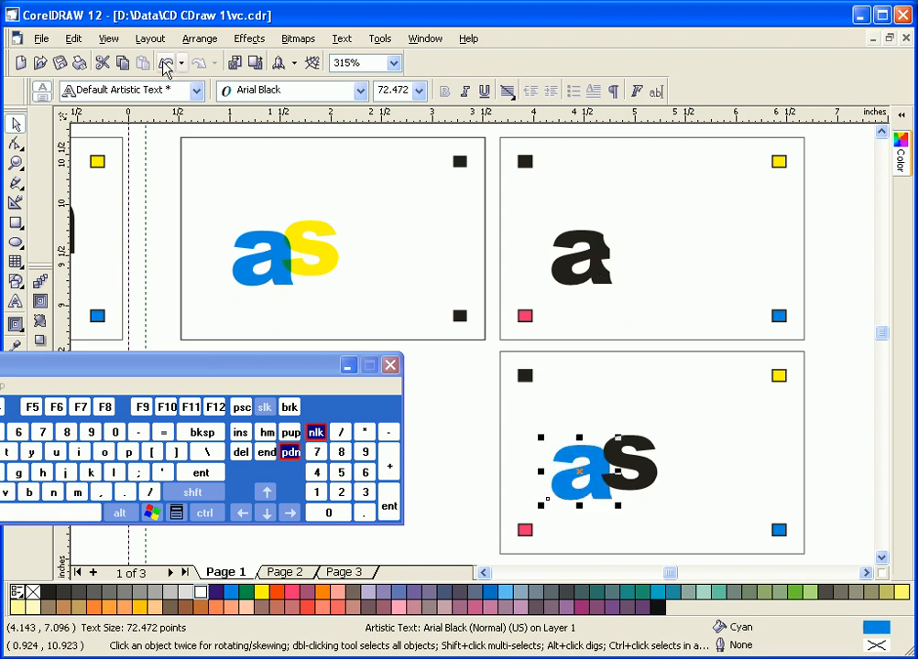
pyautogui.click(166, 63)
pyautogui.click(166, 64)
pyautogui.click(166, 64)
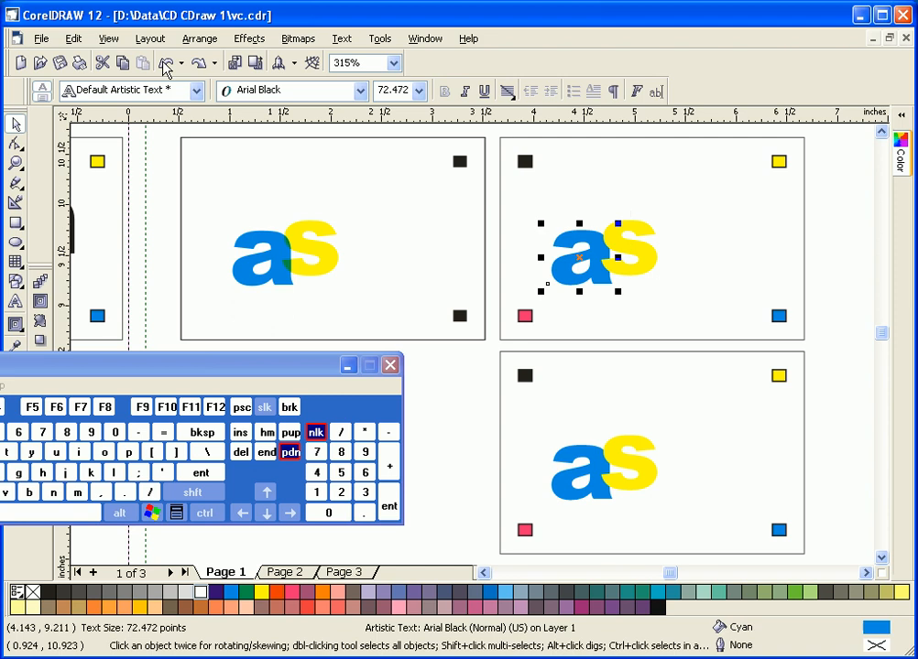
pyautogui.click(165, 64)
pyautogui.click(166, 65)
pyautogui.click(166, 64)
pyautogui.click(166, 64)
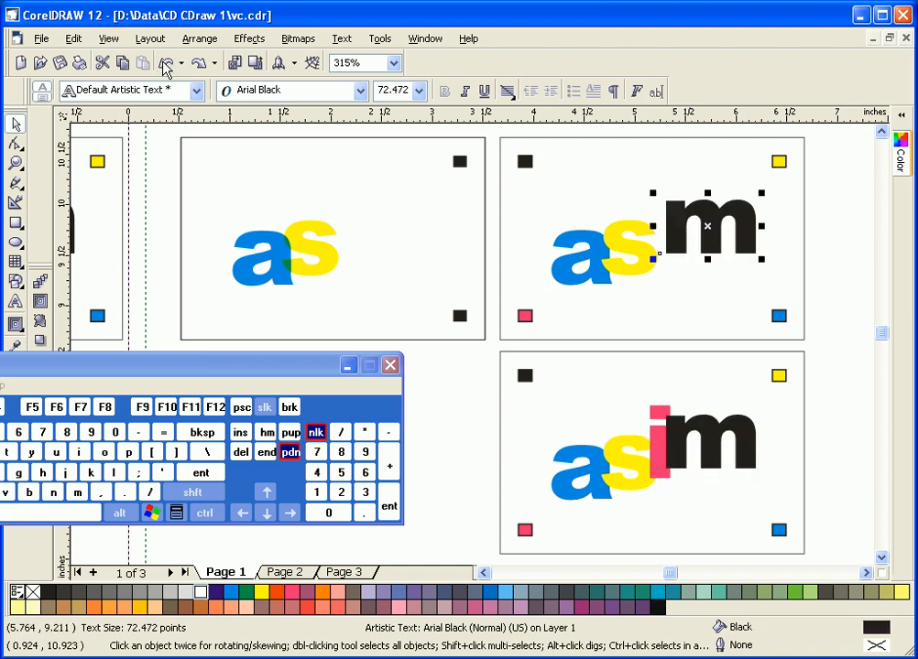
pyautogui.click(166, 64)
pyautogui.click(165, 64)
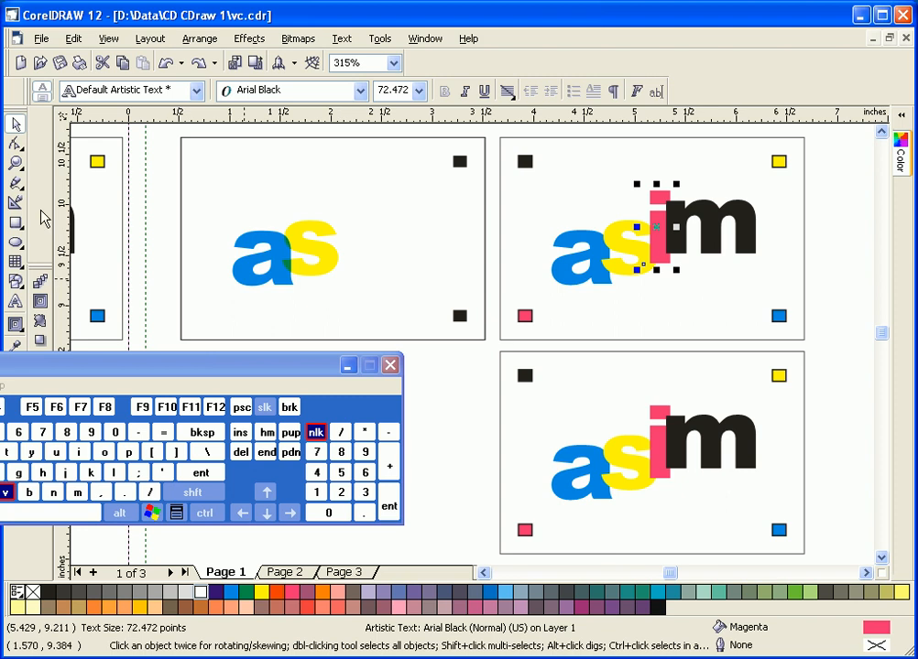
# Examine the two full-color asim cards together with the as card and the original asim card beside the page.
pyautogui.click(14, 163)
pyautogui.rightClick(656, 473)
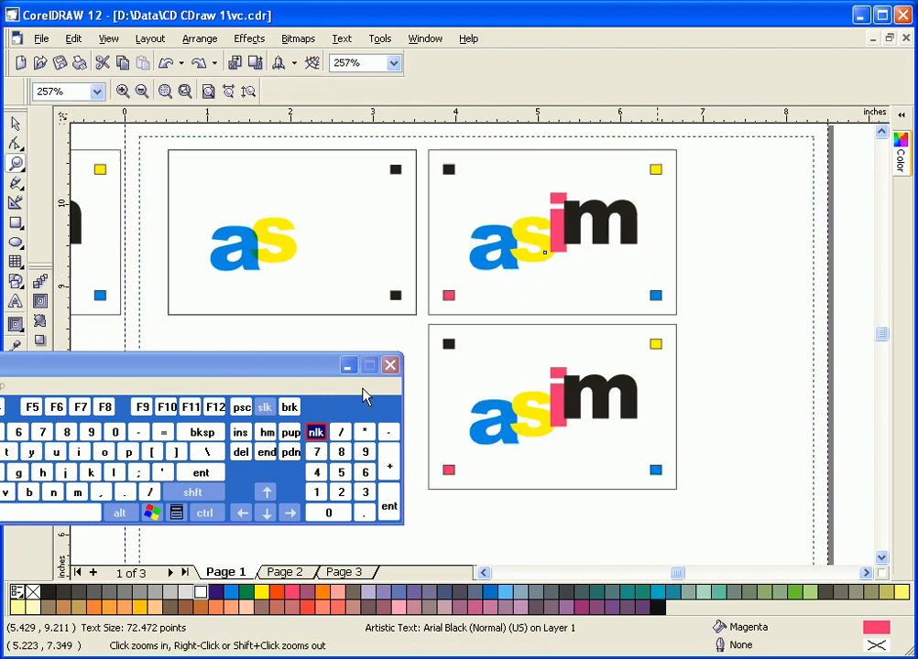
pyautogui.rightClick(352, 286)
pyautogui.rightClick(347, 280)
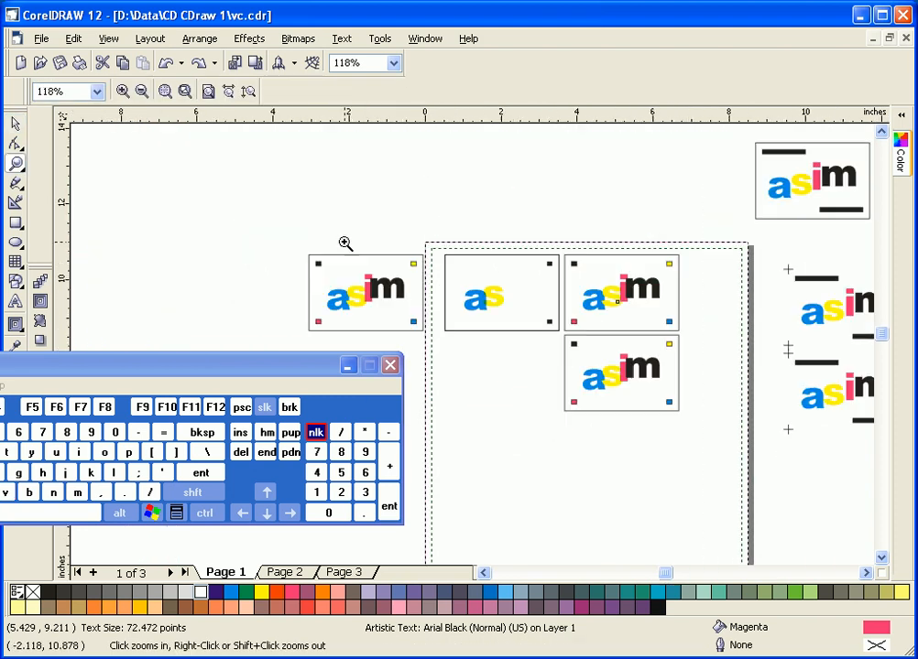
pyautogui.moveTo(289, 217); pyautogui.dragTo(752, 504)
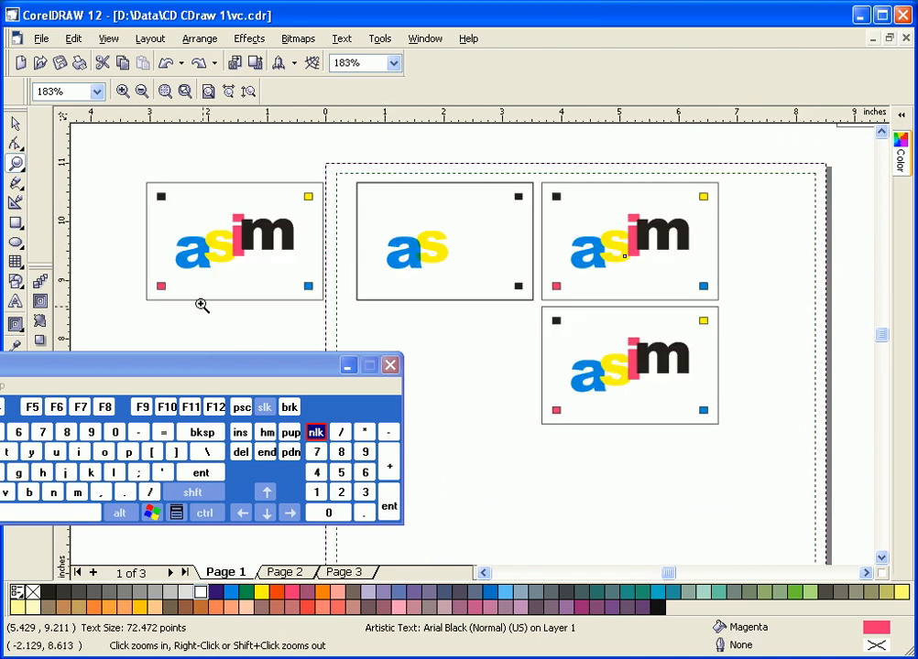
pyautogui.moveTo(254, 376); pyautogui.dragTo(200, 426)
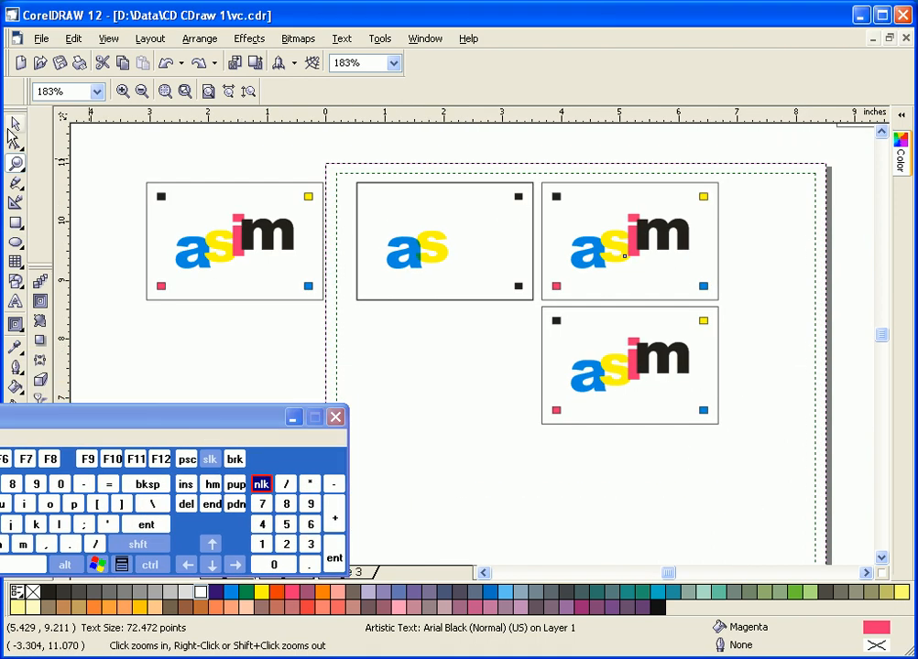
pyautogui.click(15, 124)
pyautogui.click(442, 396)
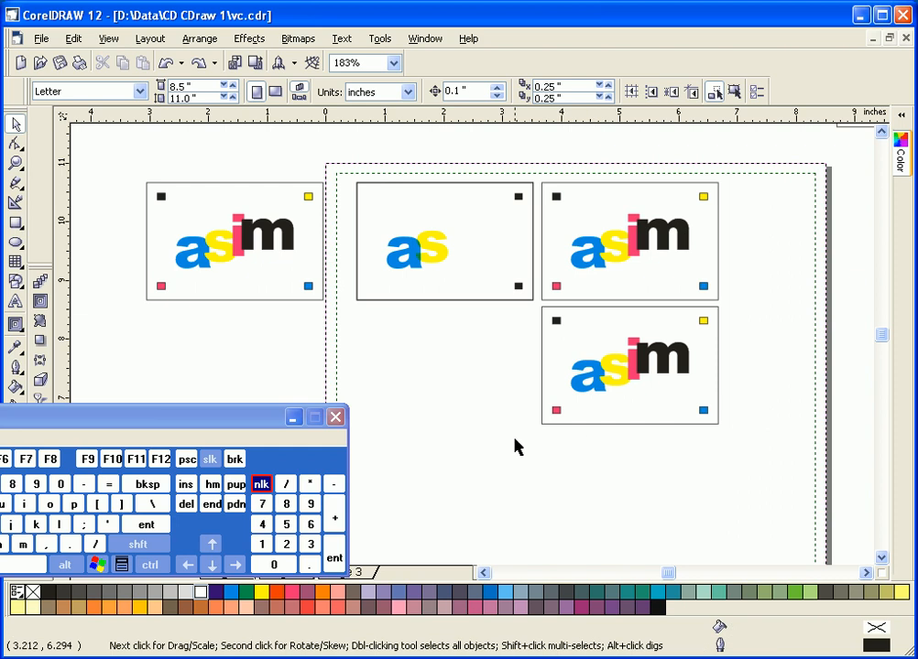
pyautogui.moveTo(515, 440); pyautogui.dragTo(726, 174)
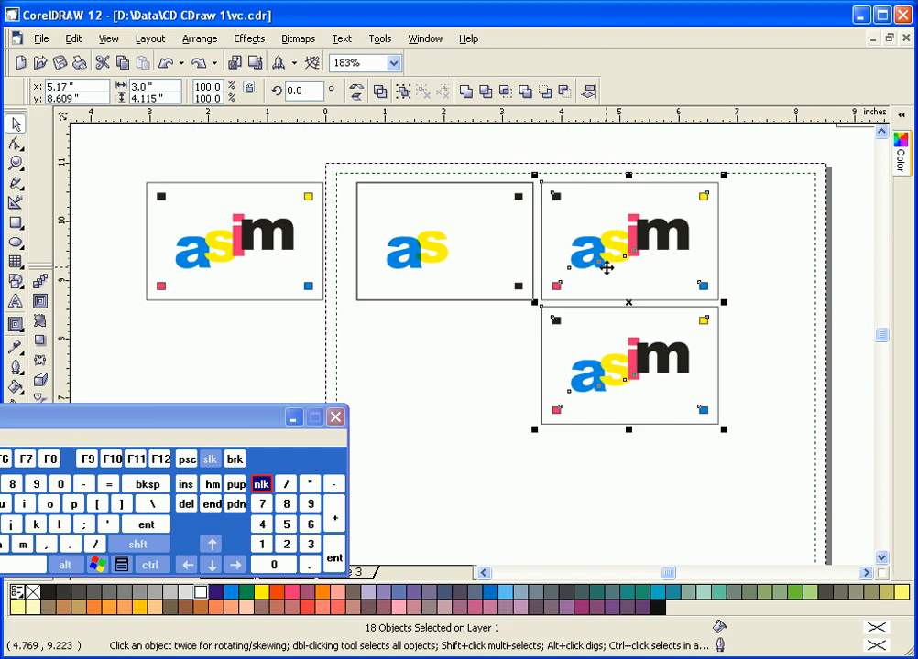
pyautogui.click(83, 484)
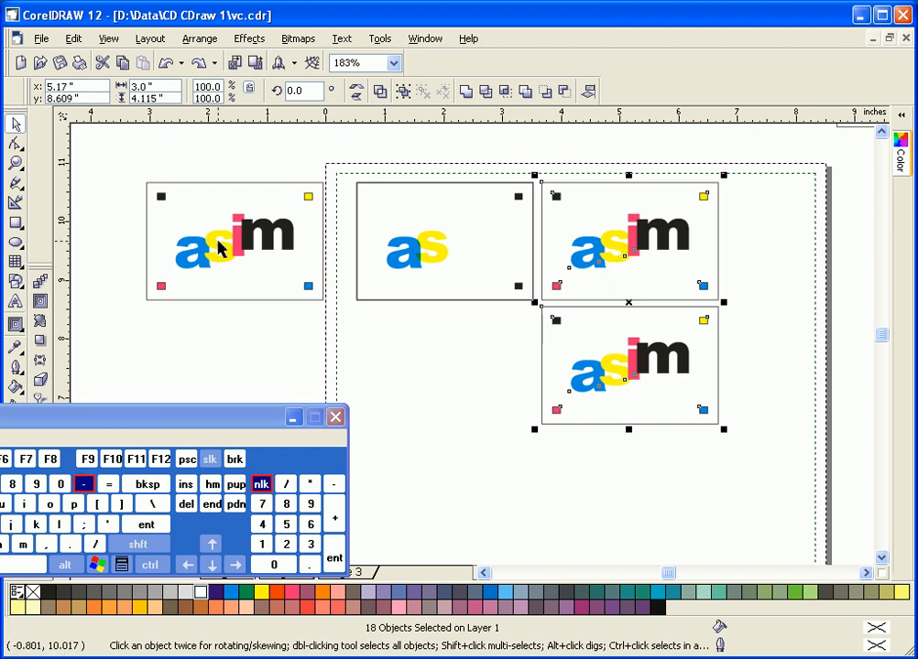
# Bring the yellow letter s to the front on both full-color asim cards.
pyautogui.click(16, 163)
pyautogui.moveTo(543, 174); pyautogui.dragTo(730, 471)
pyautogui.click(15, 124)
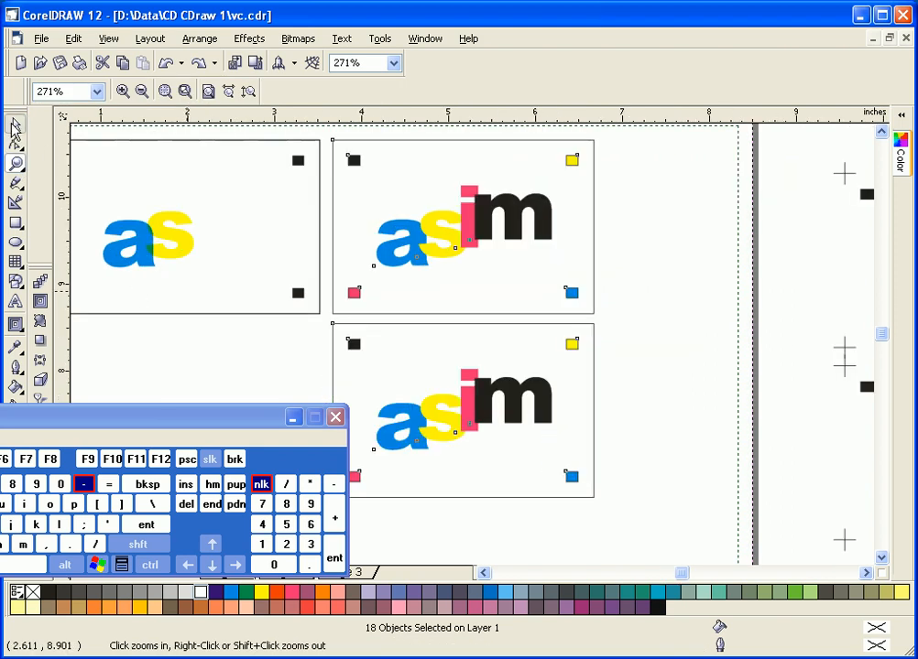
pyautogui.click(478, 289)
pyautogui.click(441, 233)
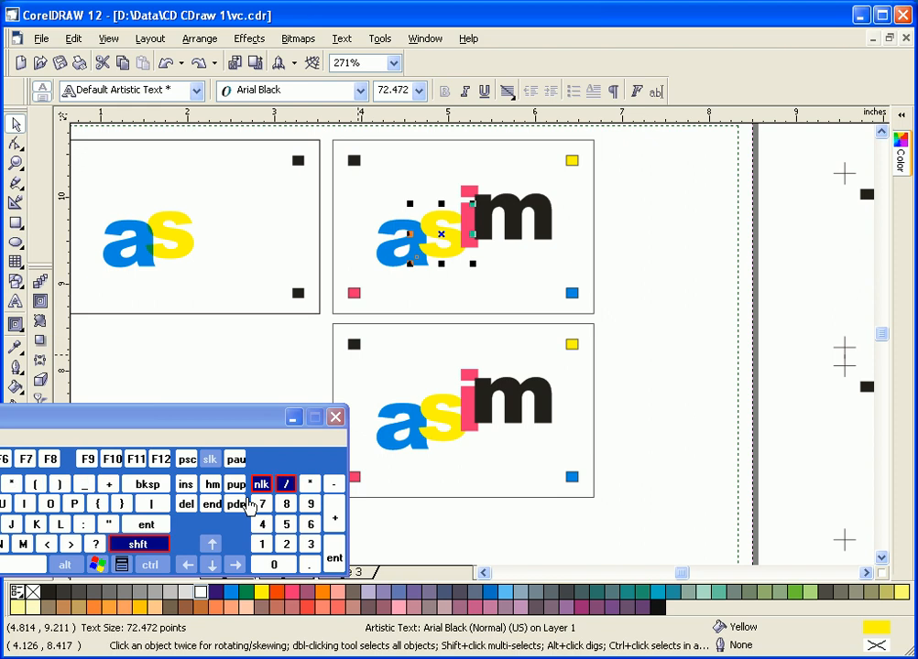
pyautogui.click(236, 487)
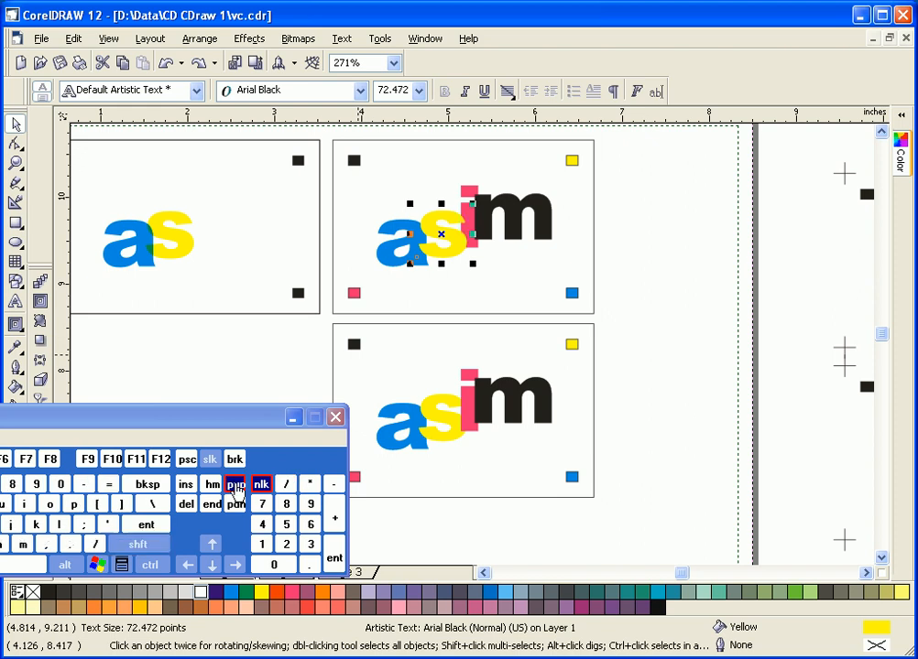
pyautogui.click(437, 414)
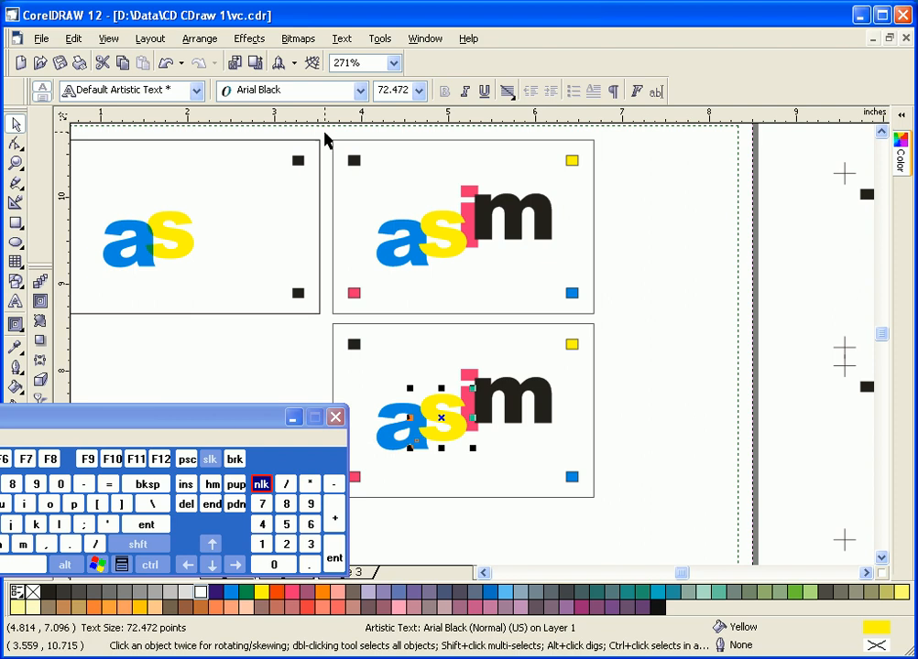
# Fill the letters a, i and m with cyan on the upper asim card.
pyautogui.moveTo(323, 138); pyautogui.dragTo(602, 506)
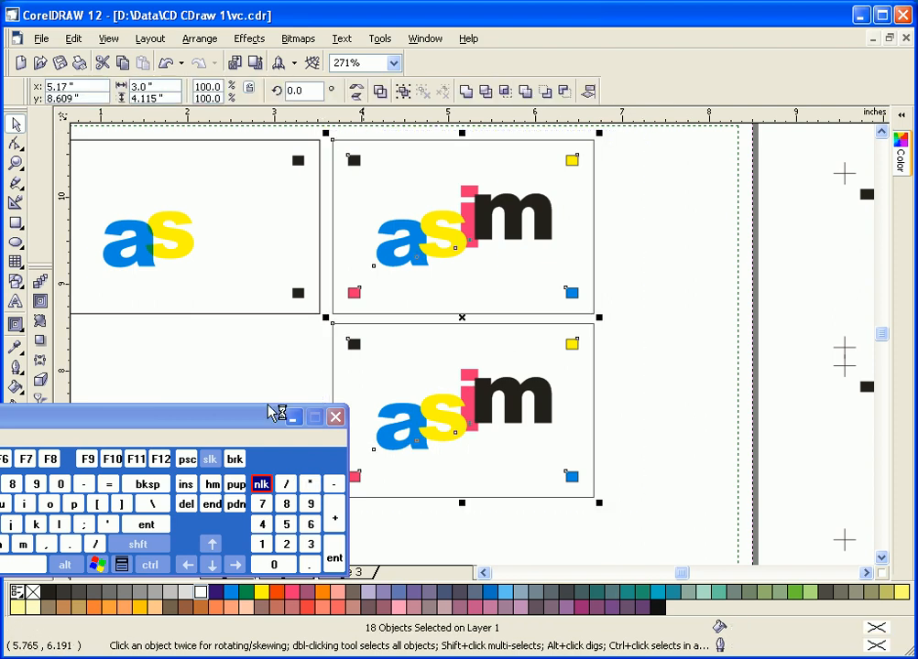
pyautogui.moveTo(251, 419); pyautogui.dragTo(215, 436)
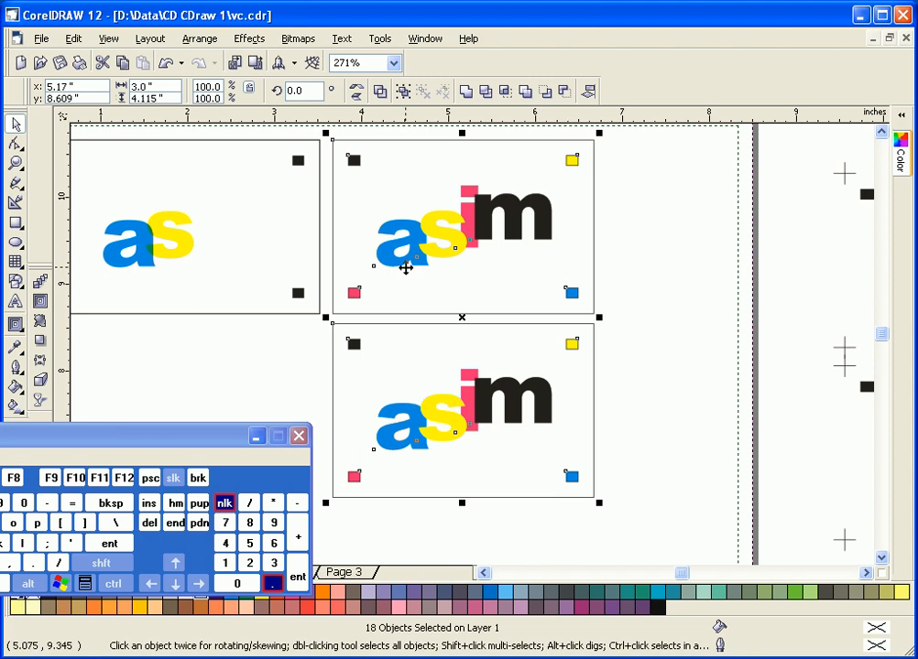
pyautogui.click(680, 248)
pyautogui.click(388, 246)
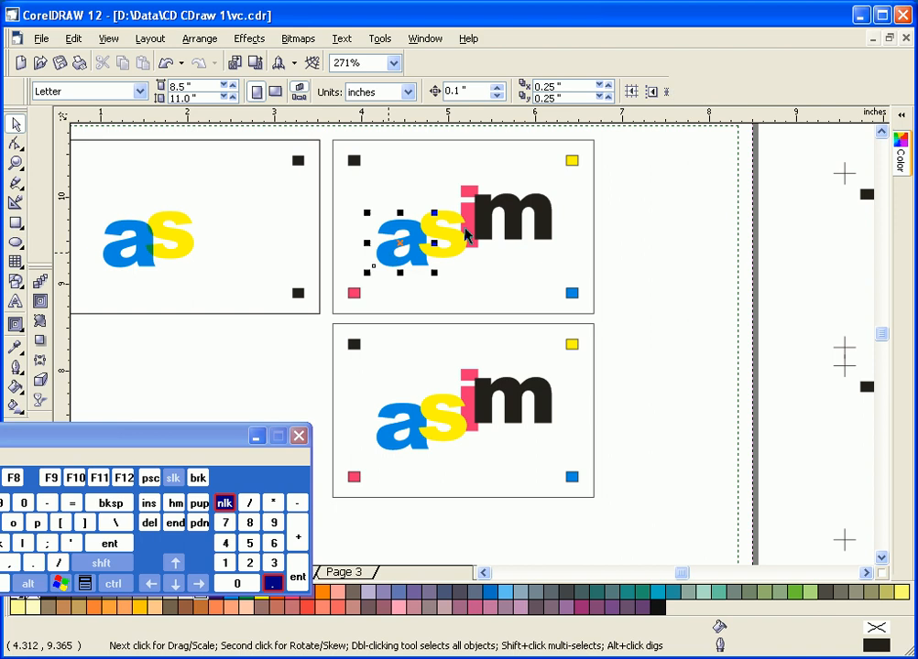
pyautogui.keyDown('shift'); pyautogui.click(467, 214); pyautogui.keyUp('shift')
pyautogui.keyDown('shift'); pyautogui.click(434, 258); pyautogui.keyUp('shift')
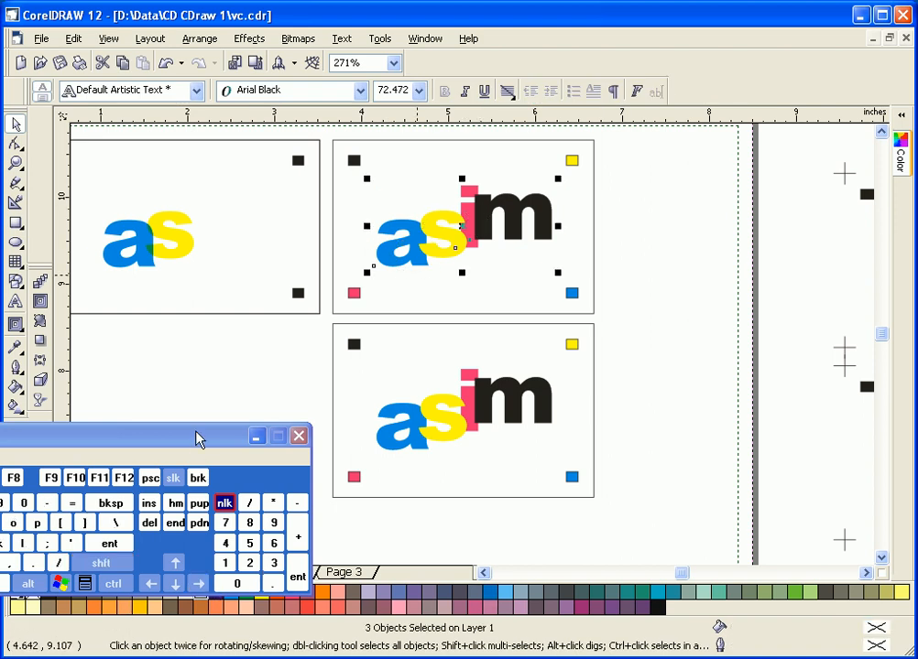
pyautogui.moveTo(197, 436); pyautogui.dragTo(210, 393)
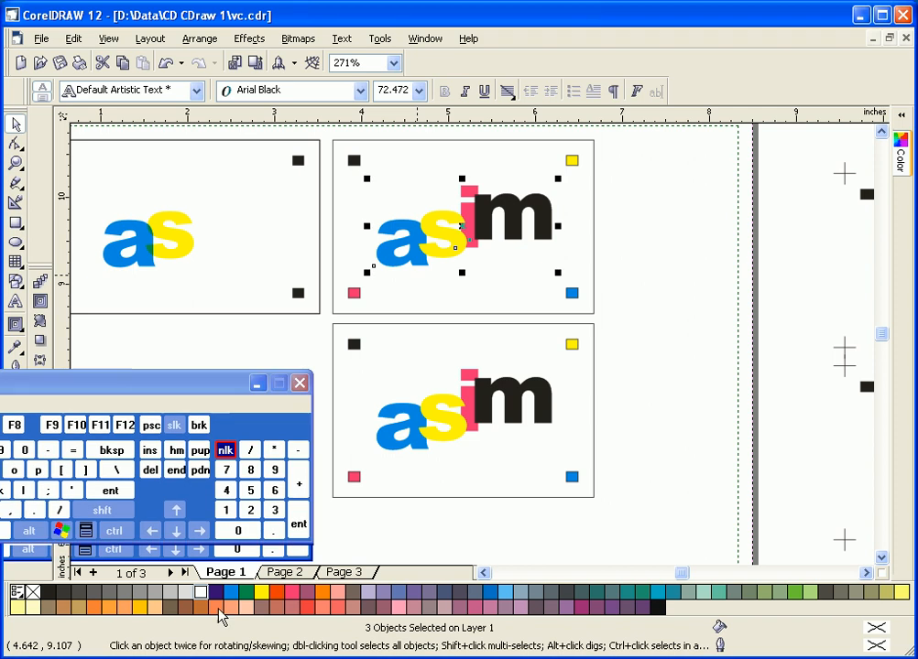
pyautogui.click(231, 593)
# Repeat the cyan fill on the letters i and m of the lower asim card.
pyautogui.press('KP_Add')
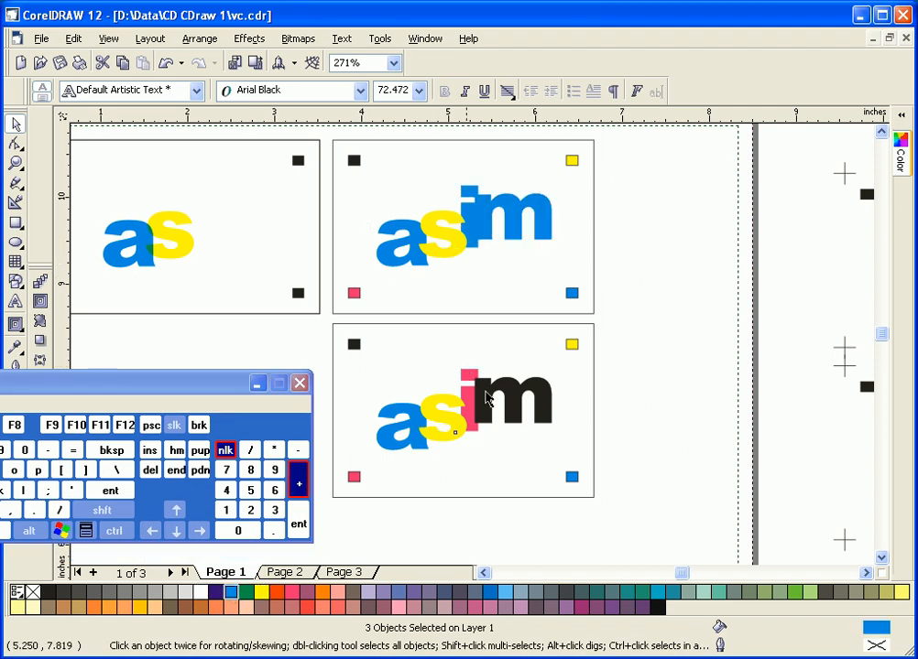
pyautogui.click(483, 401)
pyautogui.hotkey('ctrl', 'r')
pyautogui.click(488, 395)
pyautogui.hotkey('ctrl', 'r')
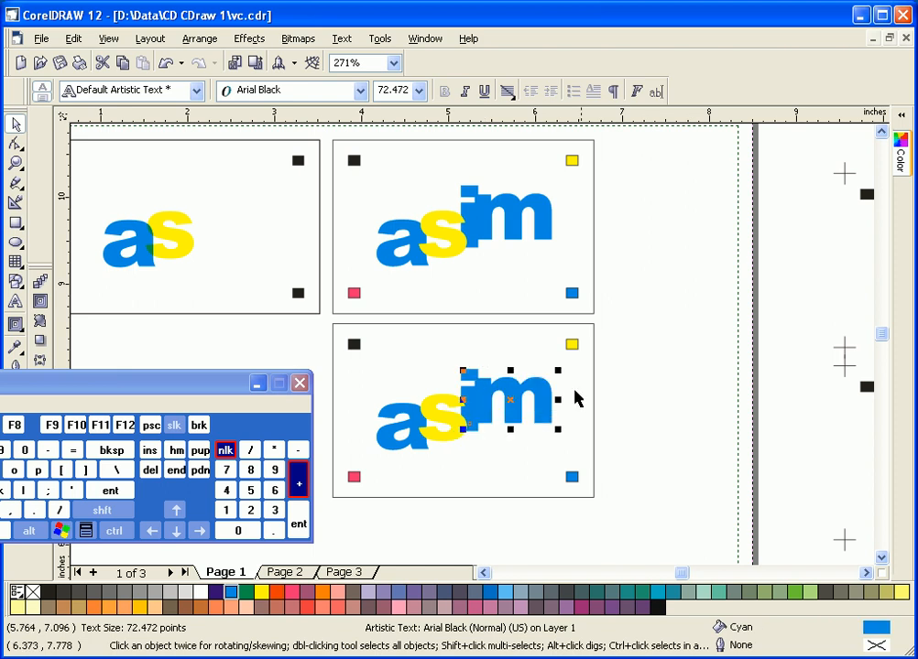
pyautogui.click(625, 388)
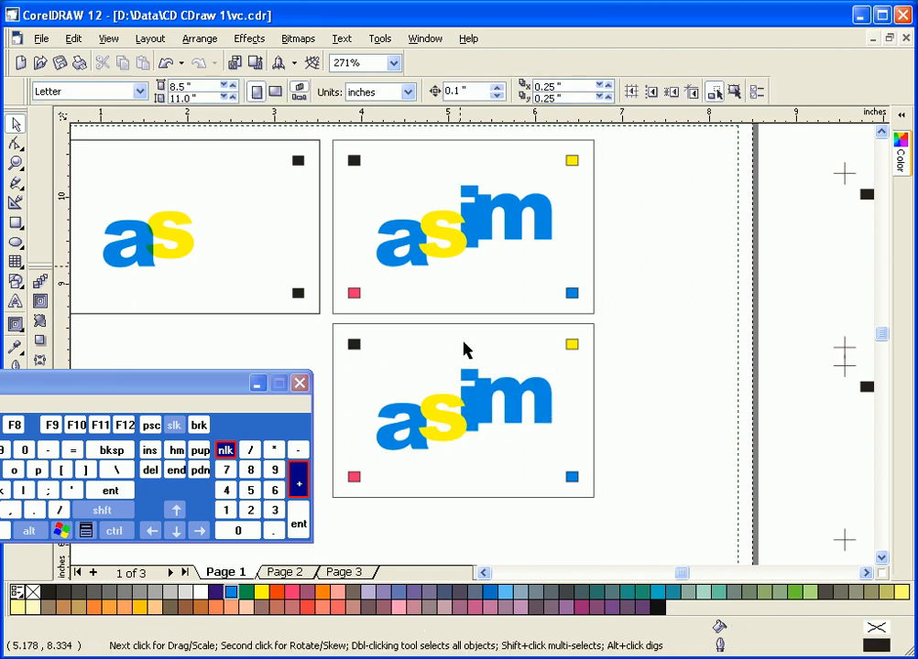
# Fill the letter s with black on both asim cards, trying a white fill and undoing it.
pyautogui.click(449, 257)
pyautogui.keyDown('shift'); pyautogui.click(441, 420); pyautogui.keyUp('shift')
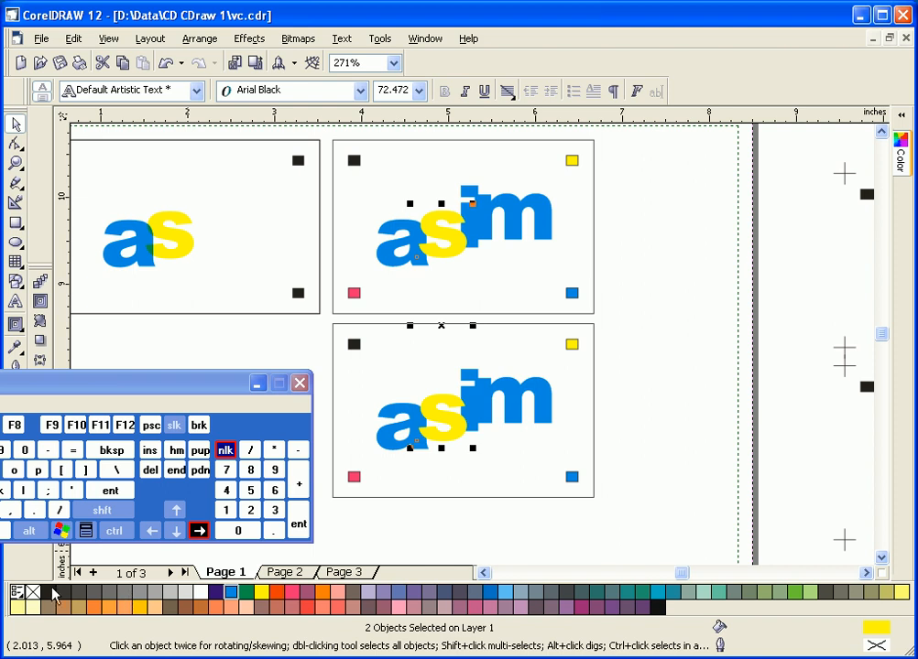
pyautogui.click(46, 593)
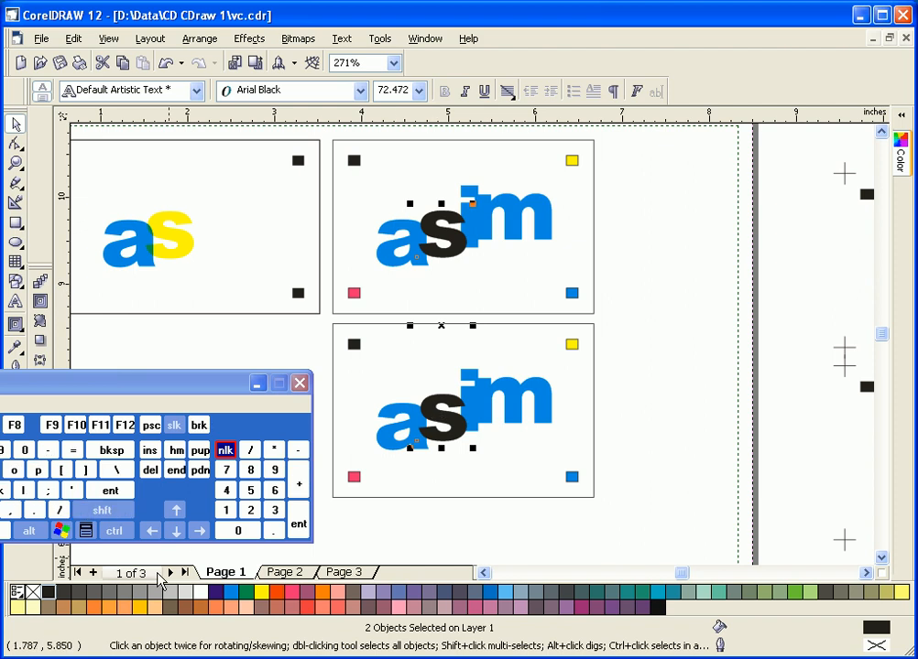
pyautogui.click(202, 594)
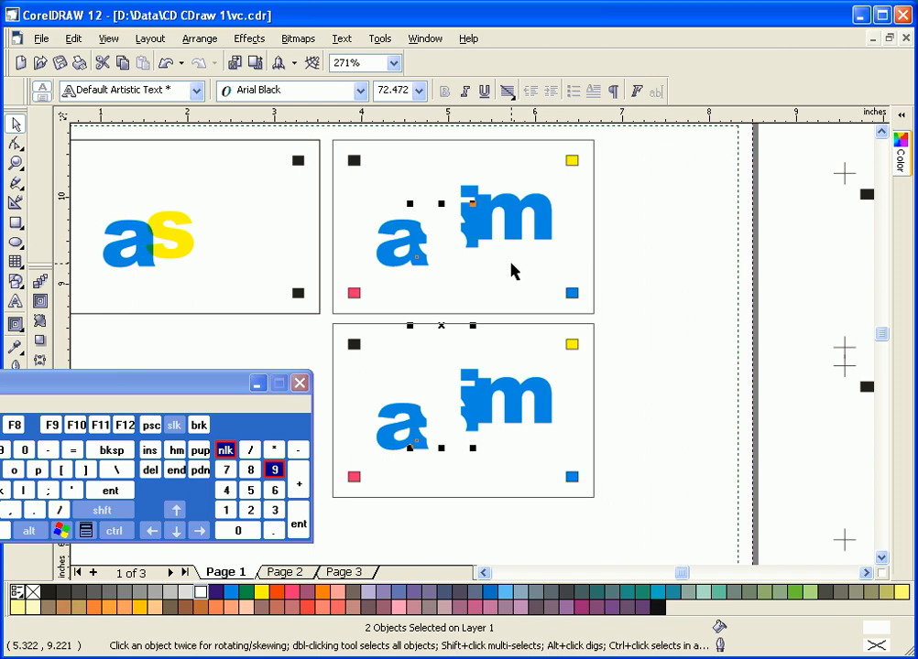
pyautogui.hotkey('ctrl', 'z')
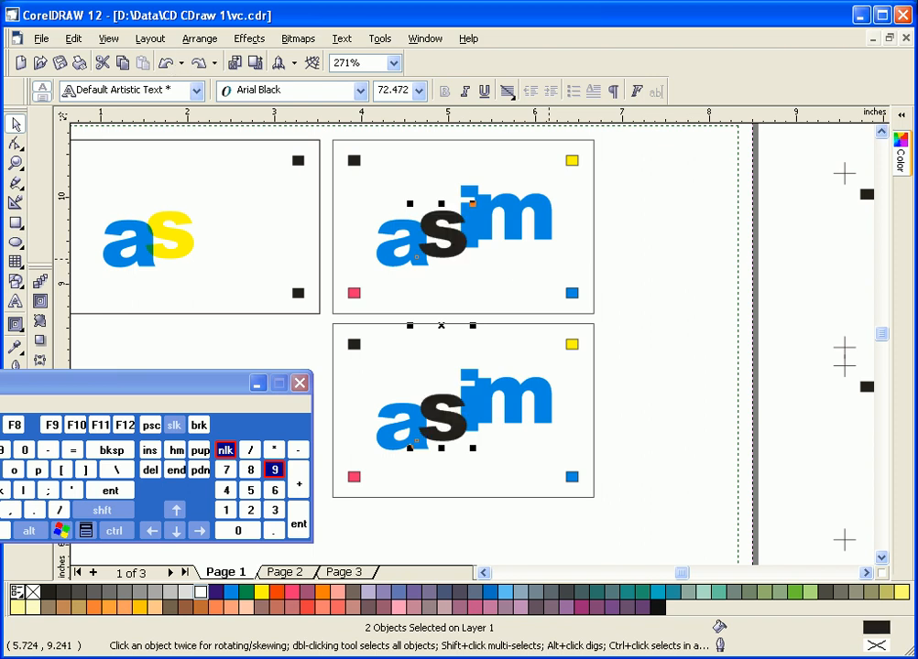
# Start a color replacement restricted to the currently selected objects, with both asim cards selected.
pyautogui.moveTo(325, 134); pyautogui.dragTo(617, 519)
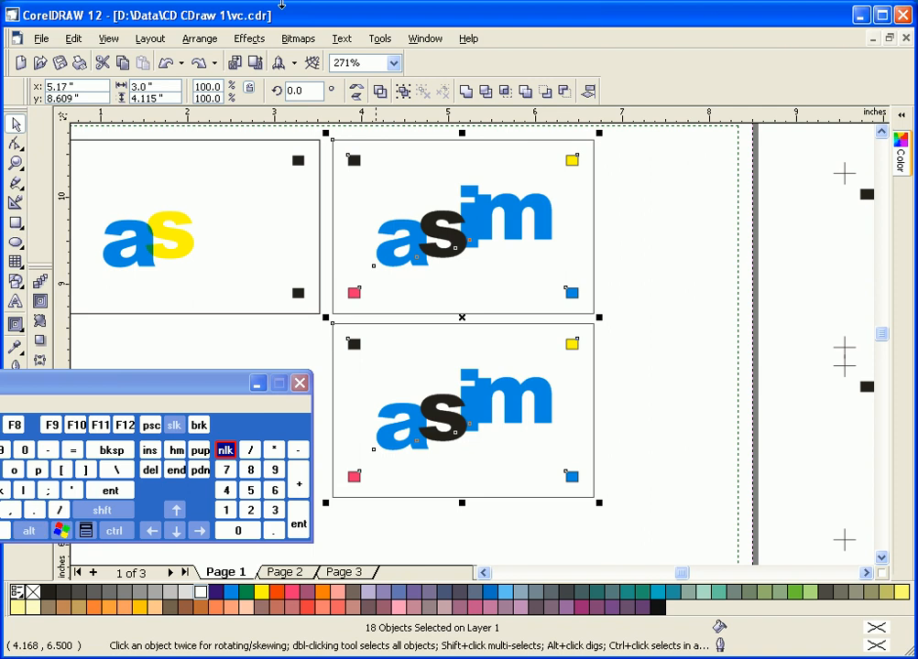
pyautogui.click(73, 39)
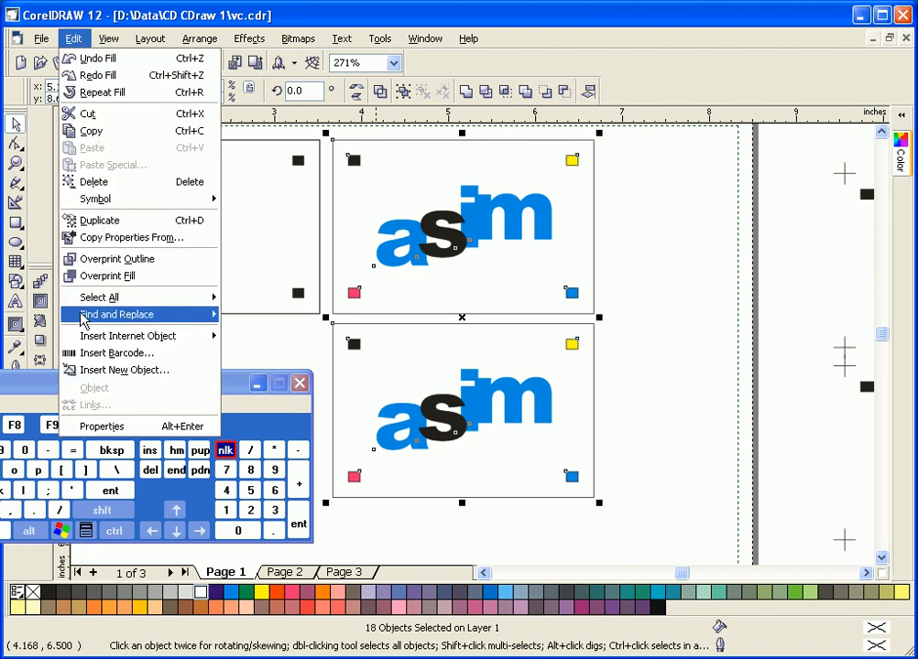
pyautogui.moveTo(84, 320)
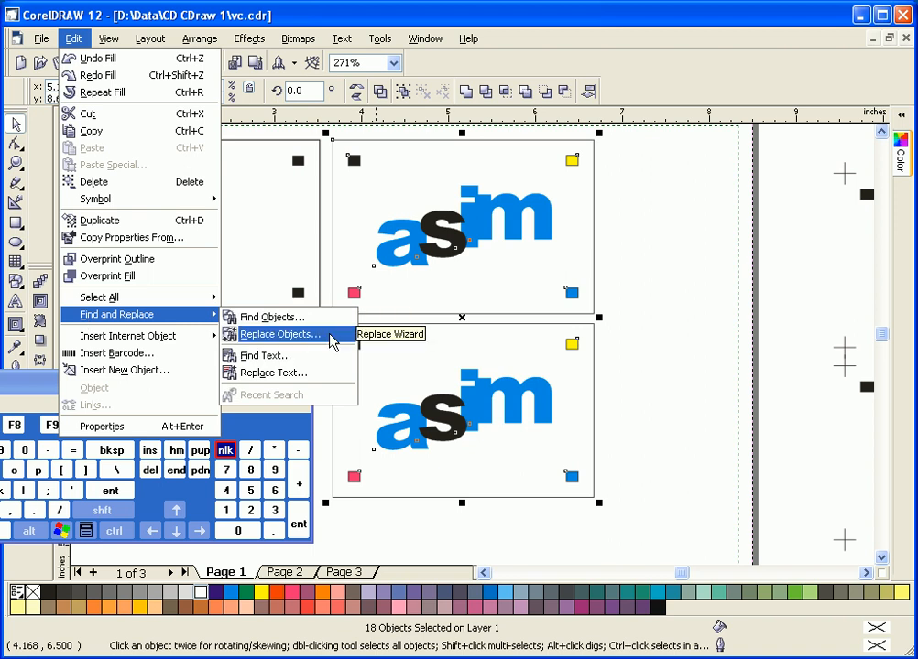
pyautogui.click(326, 335)
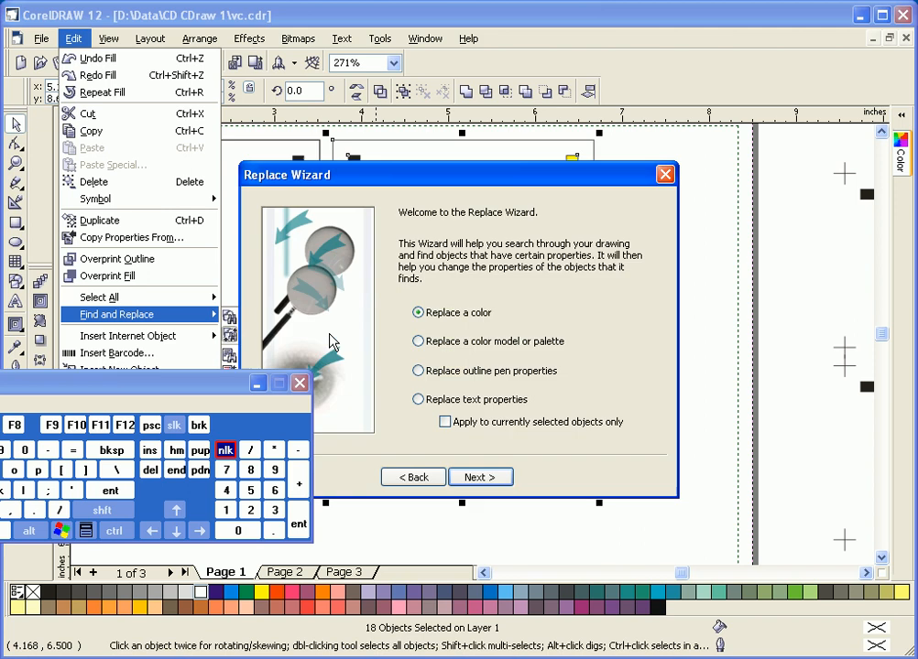
pyautogui.moveTo(215, 396); pyautogui.dragTo(96, 424)
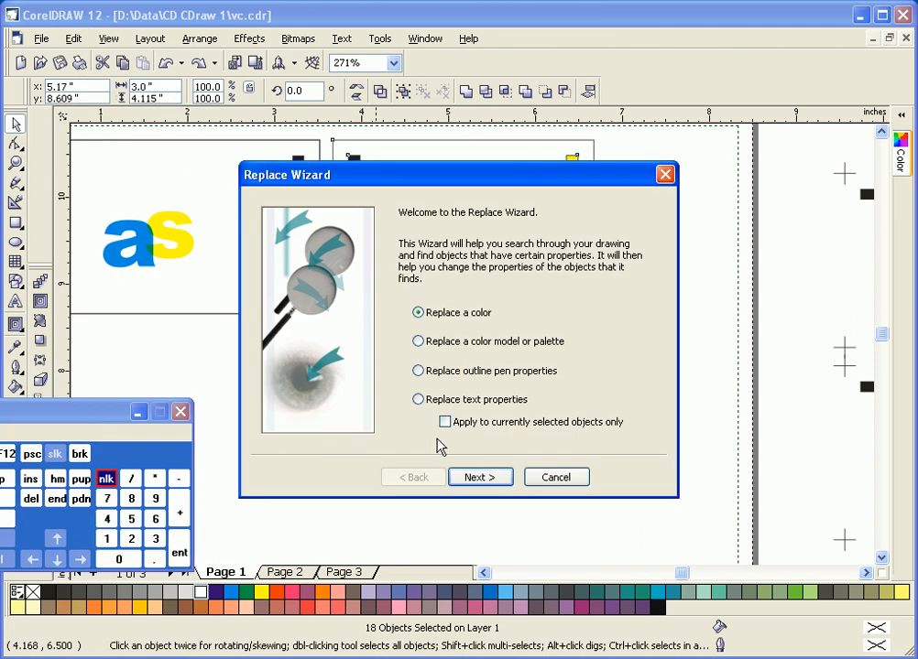
pyautogui.click(505, 428)
pyautogui.click(477, 476)
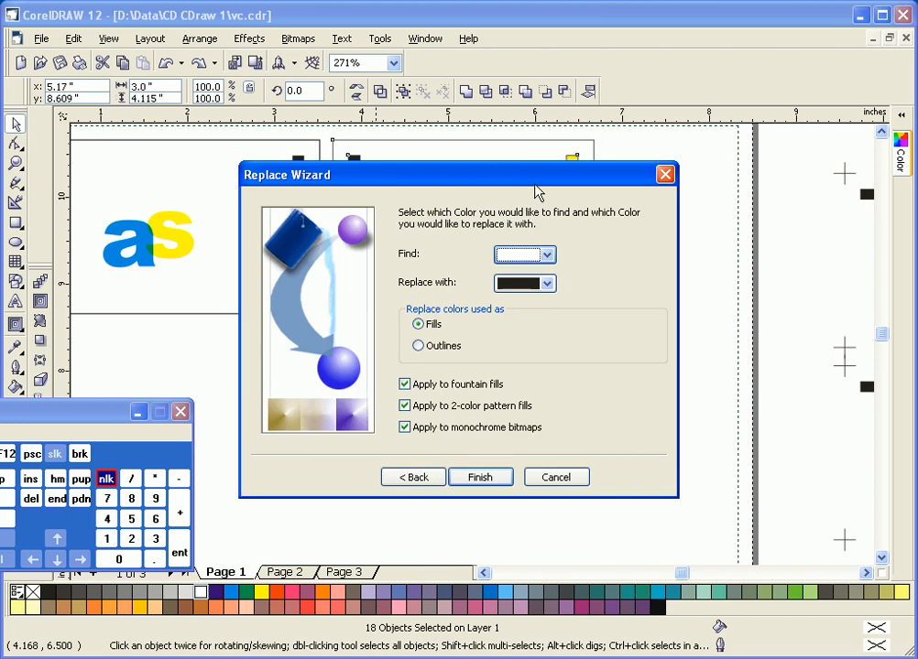
# Configure the replacement to find black fills and replace them with white, and finish the wizard.
pyautogui.moveTo(536, 192)
pyautogui.mouseDown()
pyautogui.moveTo(447, 468)
pyautogui.moveTo(423, 513)
pyautogui.moveTo(606, 242)
pyautogui.moveTo(681, 241)
pyautogui.mouseUp()
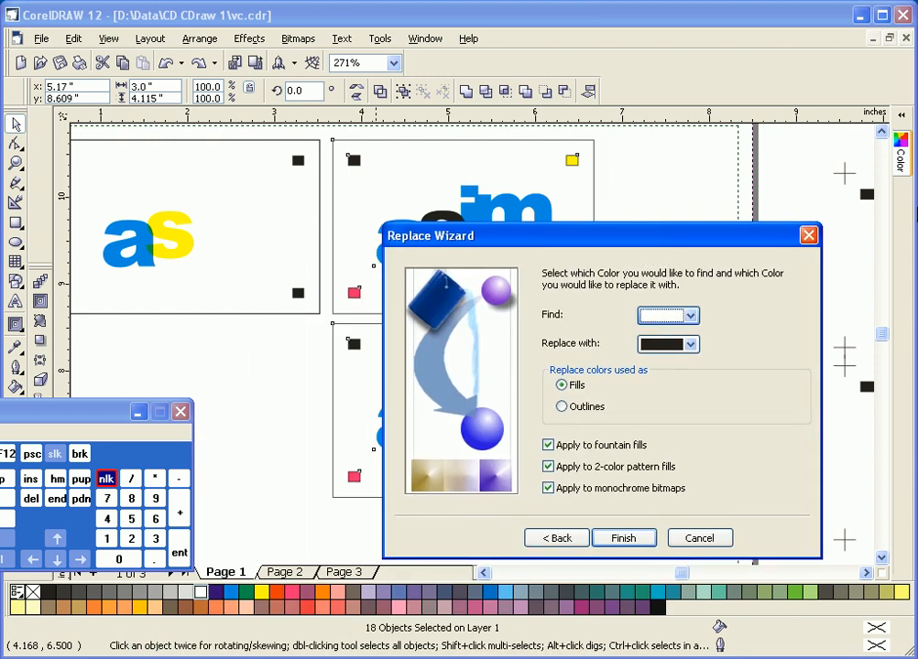
pyautogui.click(691, 317)
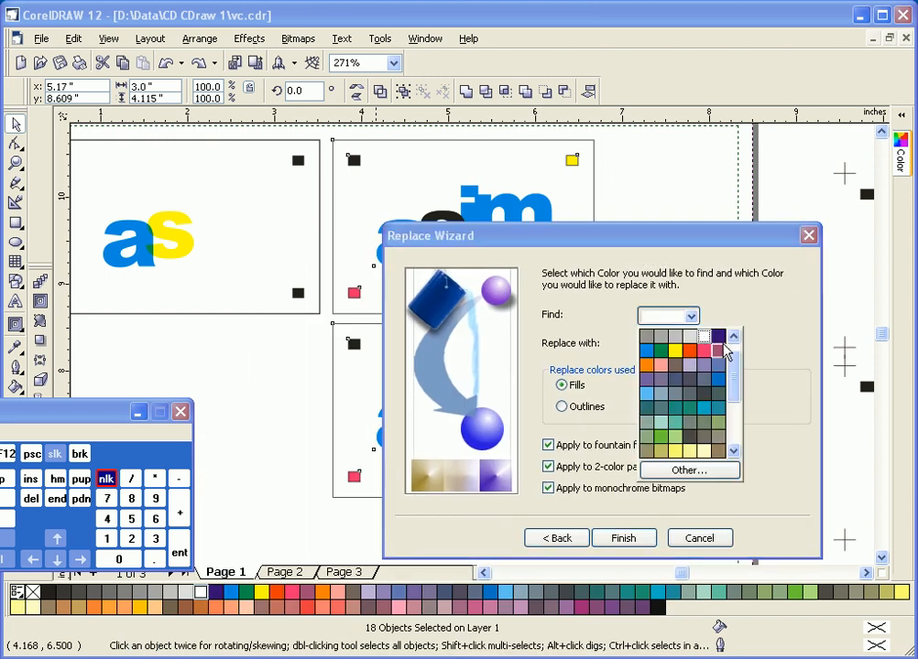
pyautogui.click(648, 336)
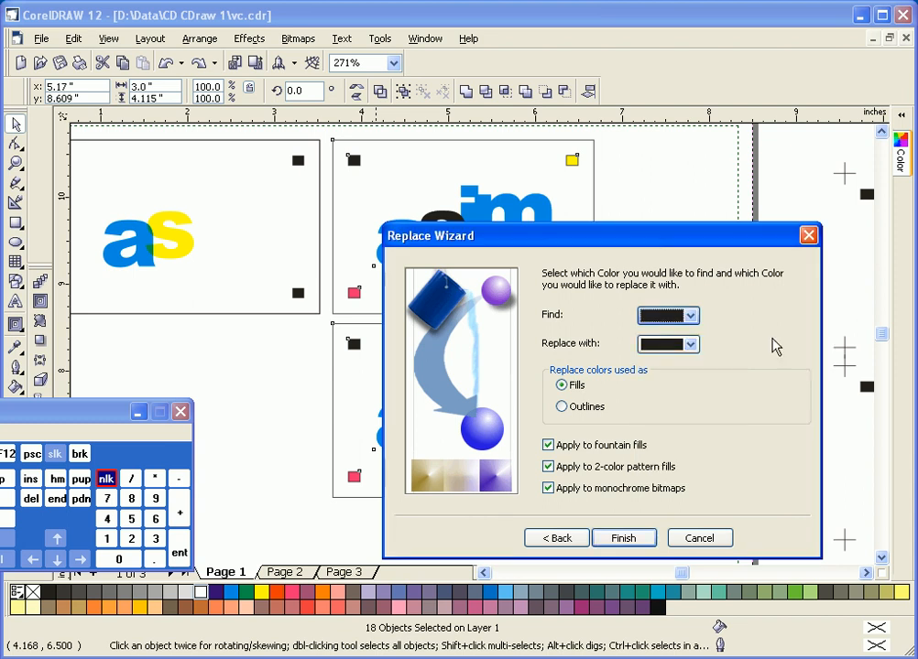
pyautogui.click(691, 346)
pyautogui.click(704, 381)
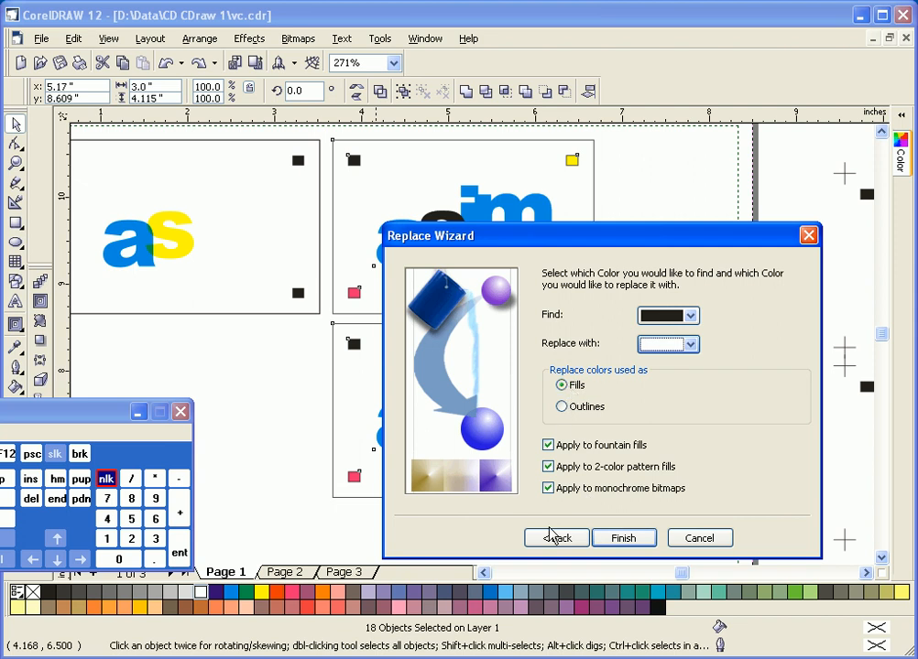
pyautogui.click(548, 445)
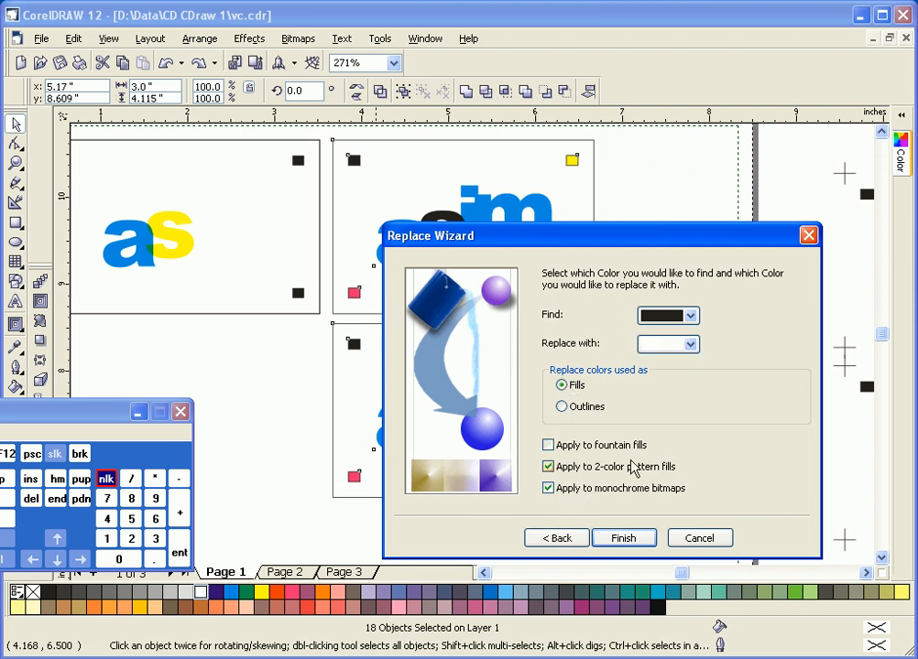
pyautogui.click(551, 491)
pyautogui.click(549, 468)
pyautogui.click(551, 489)
pyautogui.click(548, 445)
pyautogui.moveTo(600, 240); pyautogui.dragTo(680, 211)
pyautogui.click(704, 504)
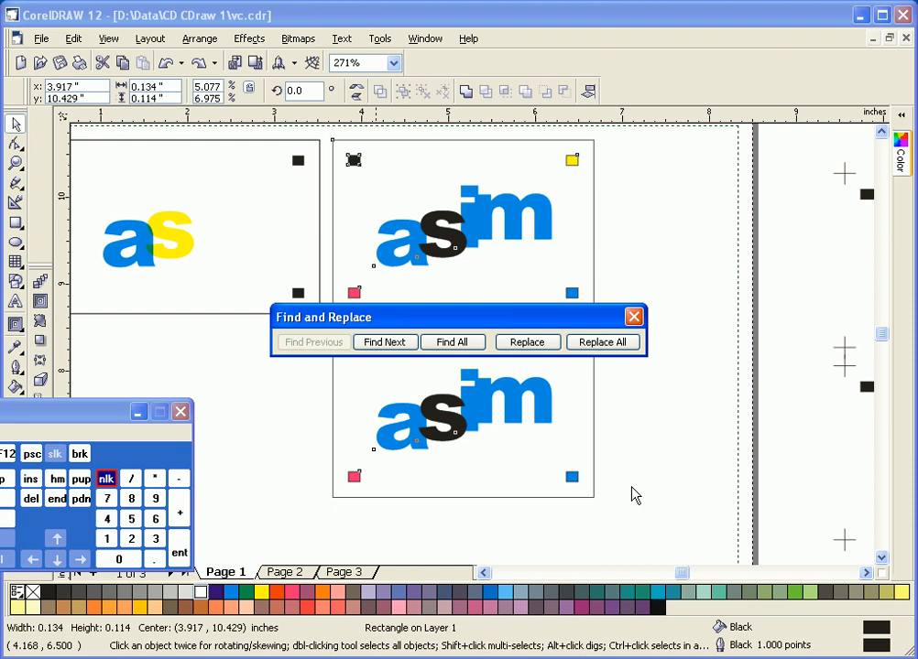
# Step through the matching black objects, replace them all on both asim cards, and close the replacement dialog.
pyautogui.click(386, 342)
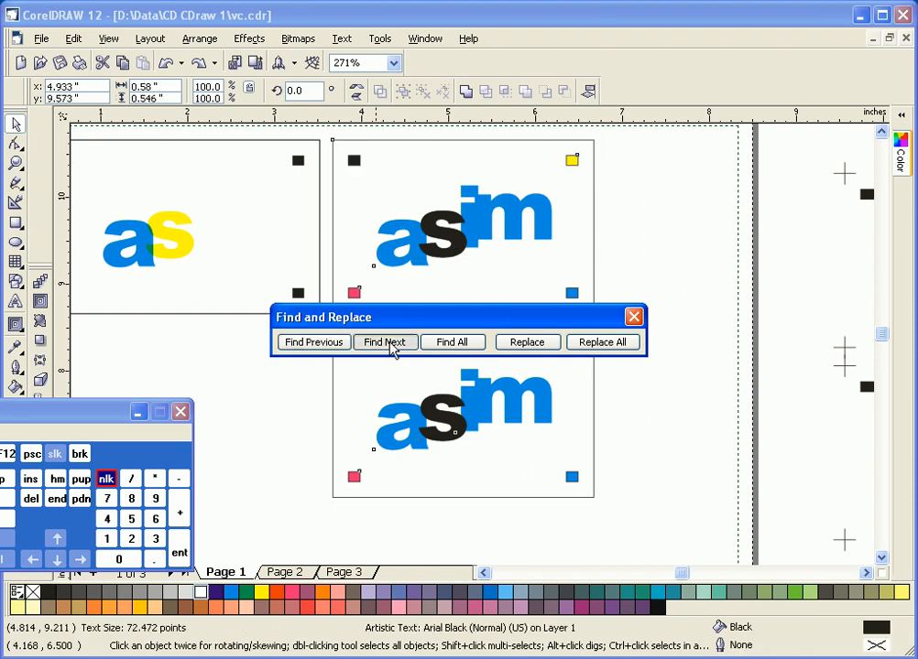
pyautogui.click(386, 342)
pyautogui.click(612, 342)
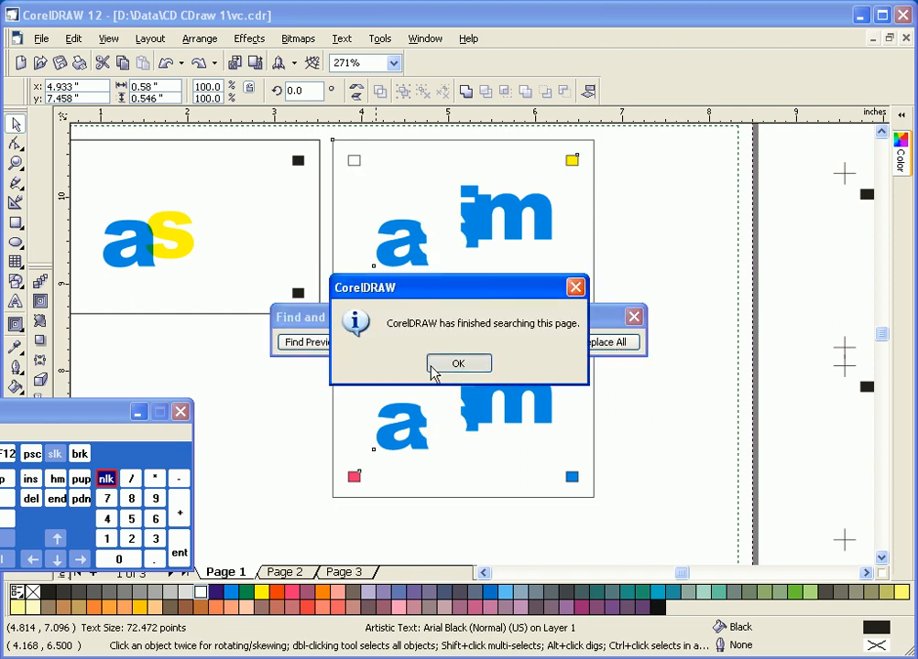
pyautogui.click(429, 363)
pyautogui.click(634, 317)
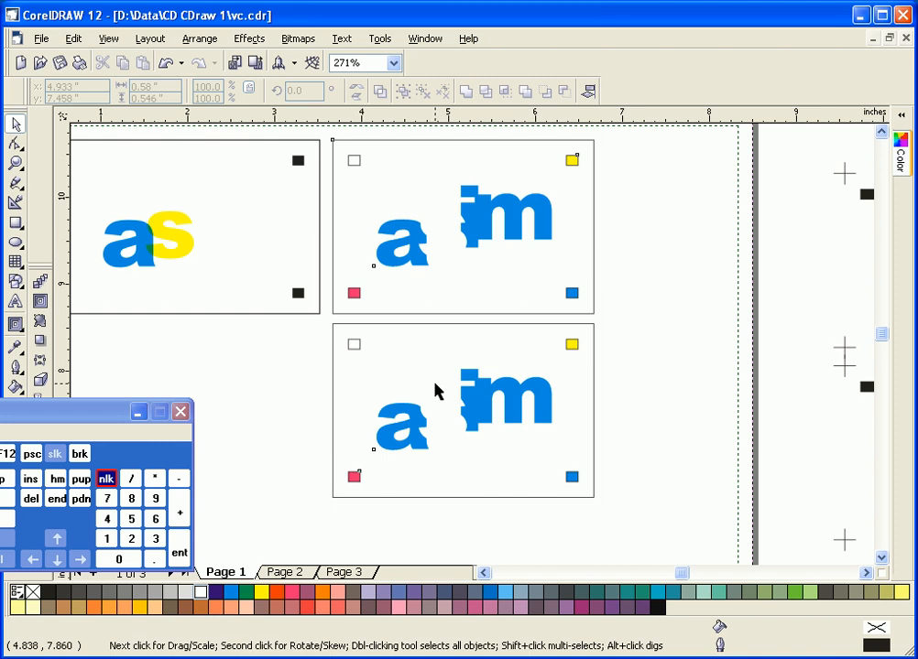
pyautogui.click(293, 436)
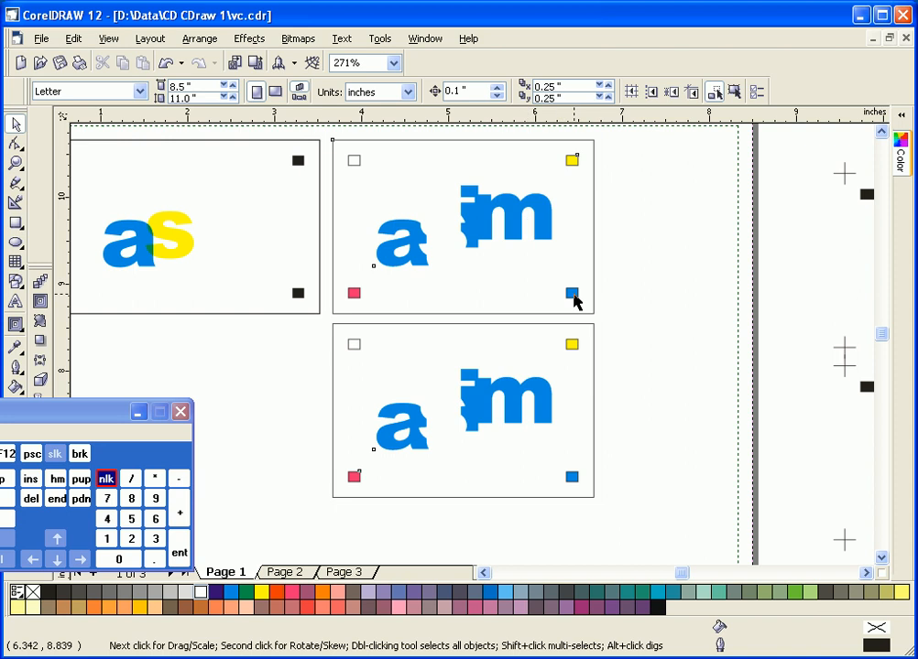
pyautogui.moveTo(317, 533); pyautogui.dragTo(615, 141)
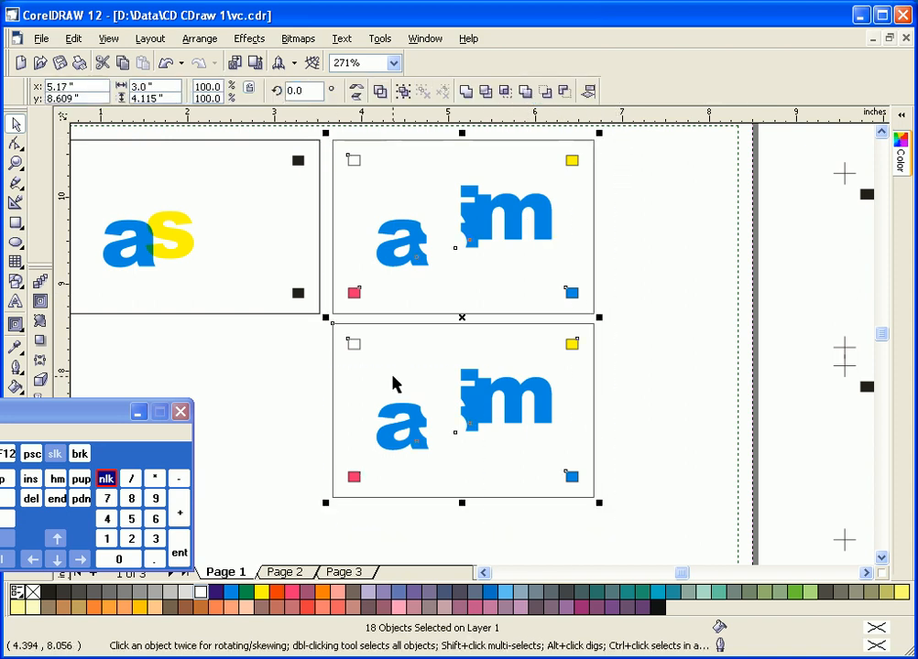
pyautogui.click(74, 38)
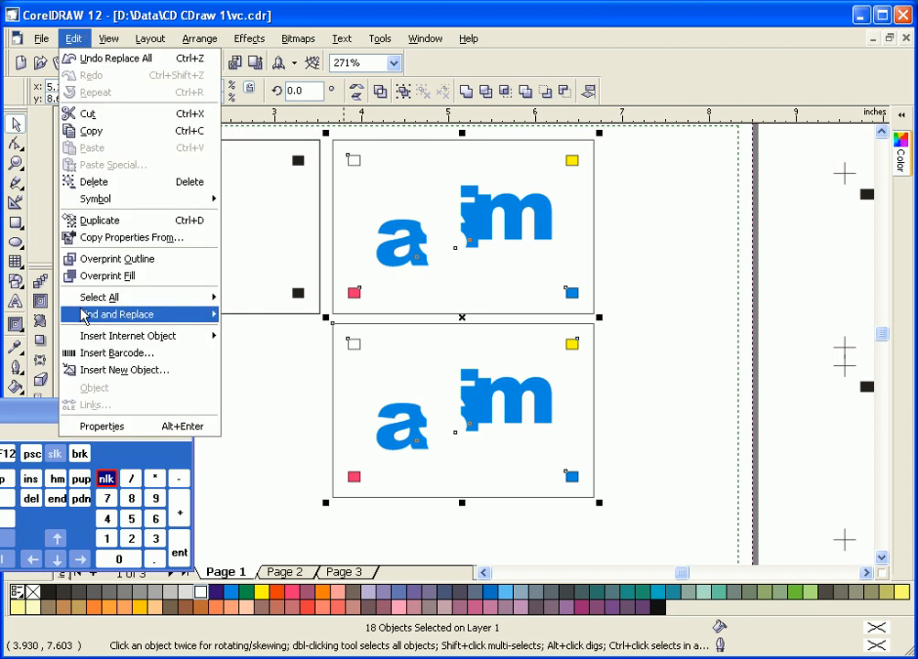
pyautogui.moveTo(82, 314)
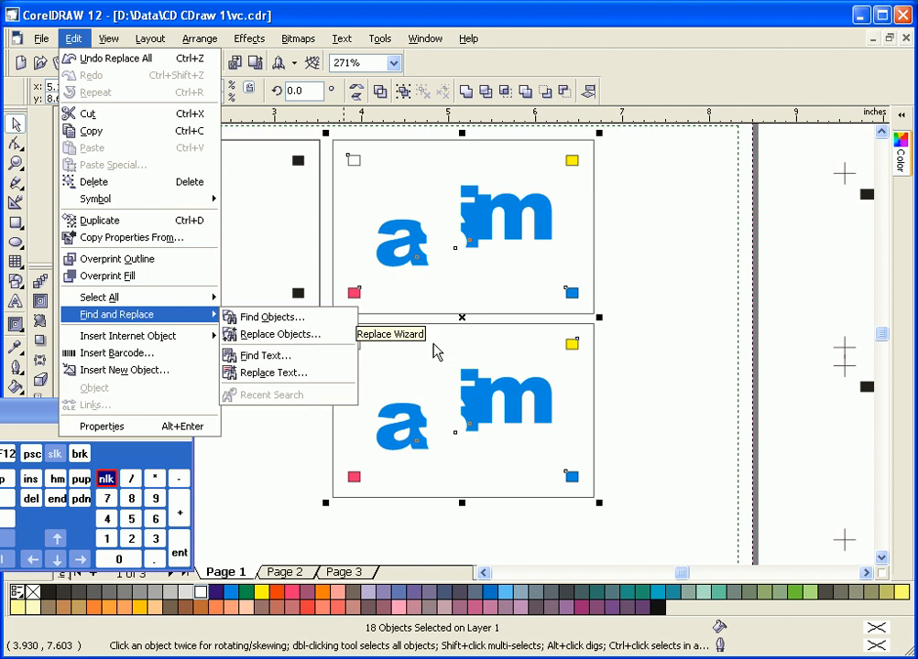
pyautogui.click(294, 521)
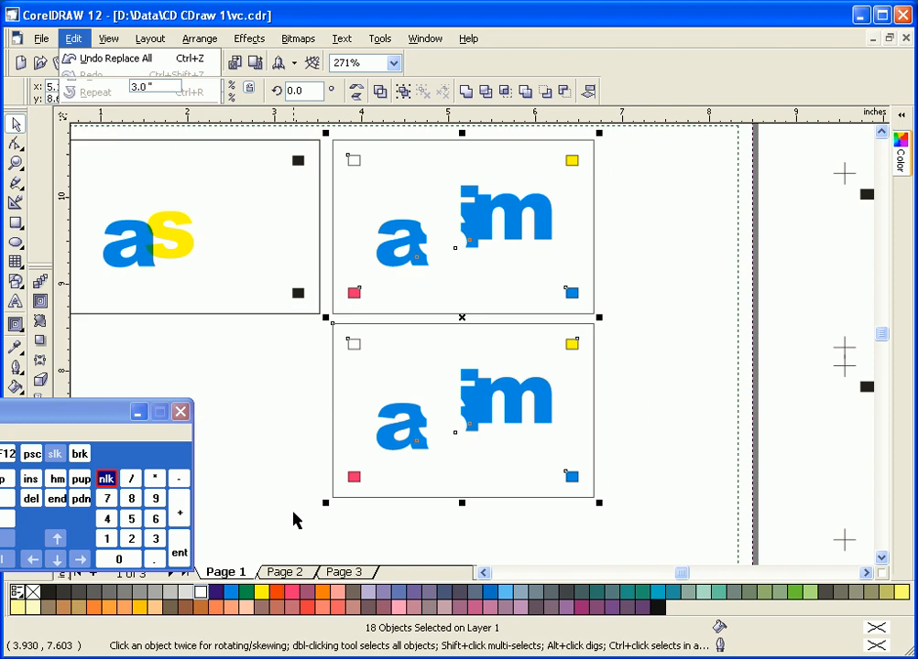
pyautogui.click(269, 364)
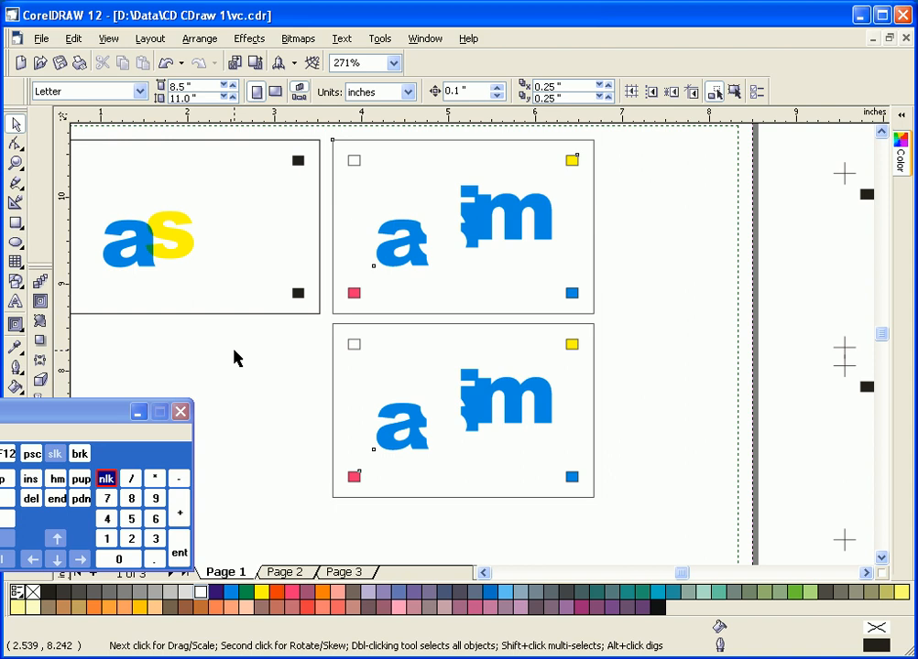
pyautogui.click(485, 574)
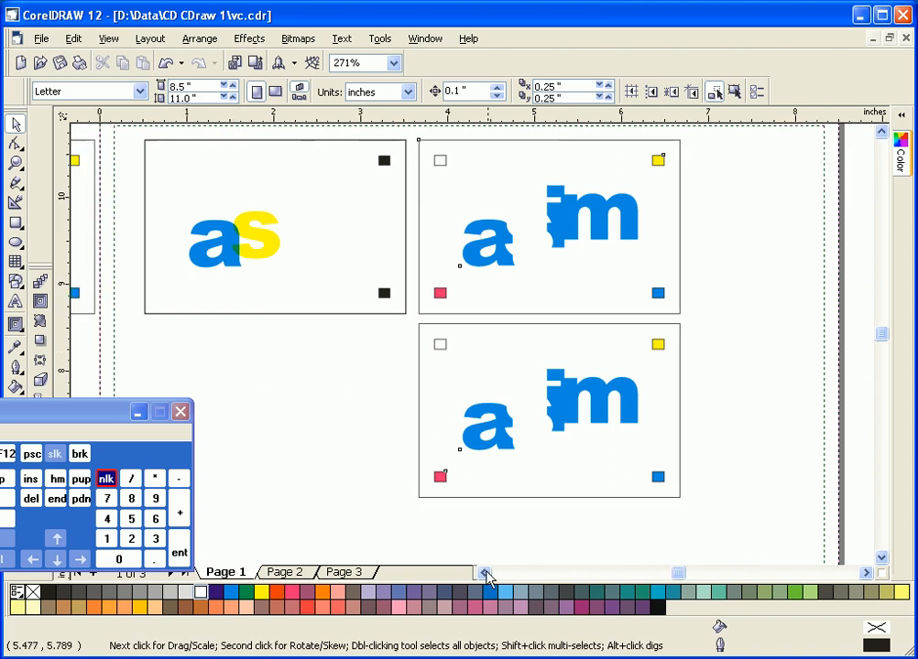
pyautogui.click(486, 575)
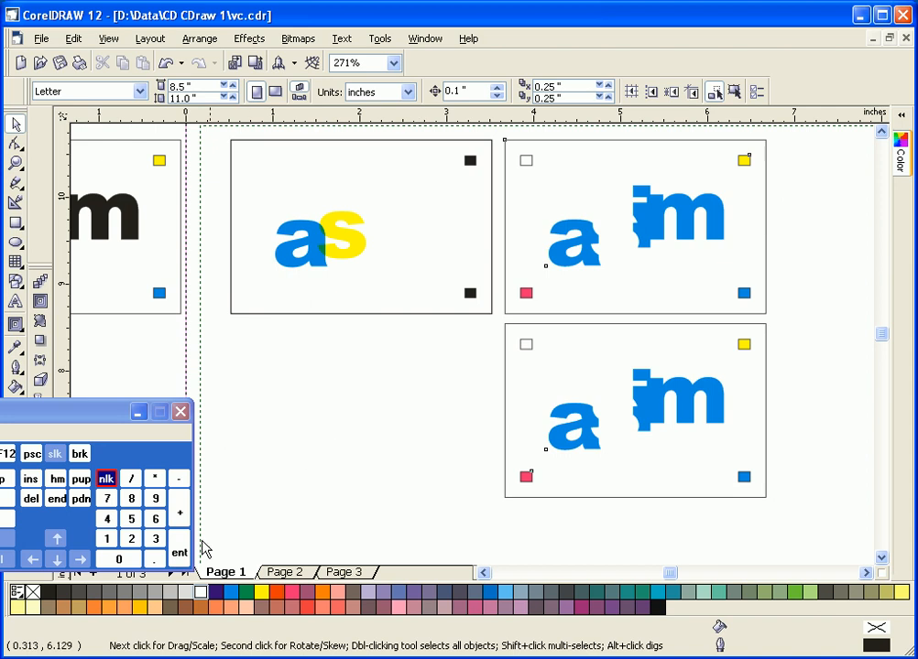
pyautogui.moveTo(128, 427); pyautogui.dragTo(158, 406)
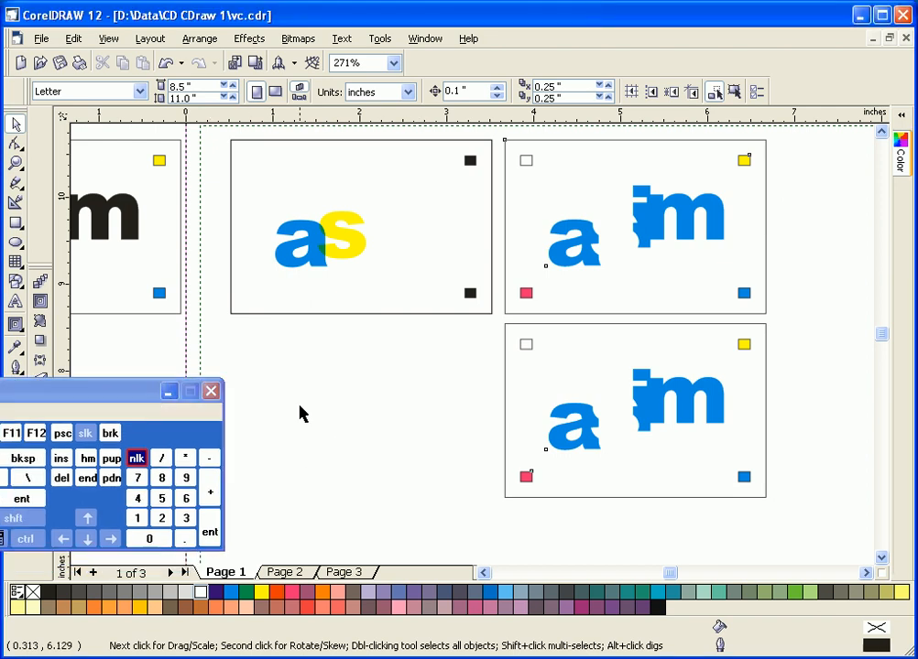